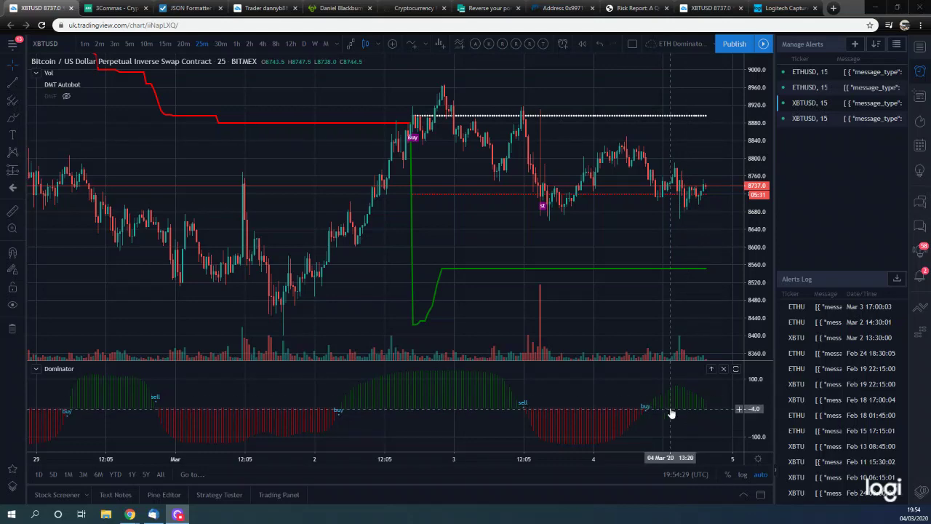
# - Pan the XBTUSD chart back through earlier price history and select the DMT Autobot line
pyautogui.scroll(-3, 669, 309)
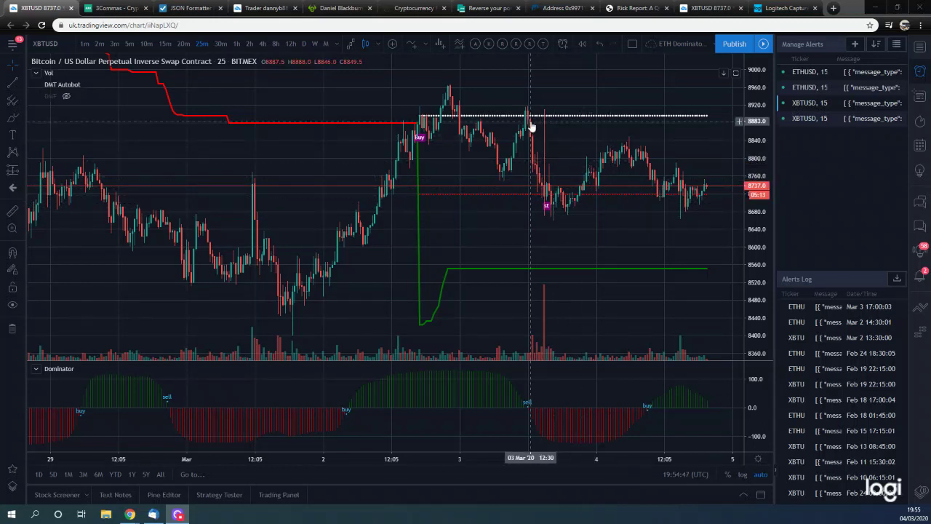
pyautogui.moveTo(482, 182); pyautogui.dragTo(542, 182)
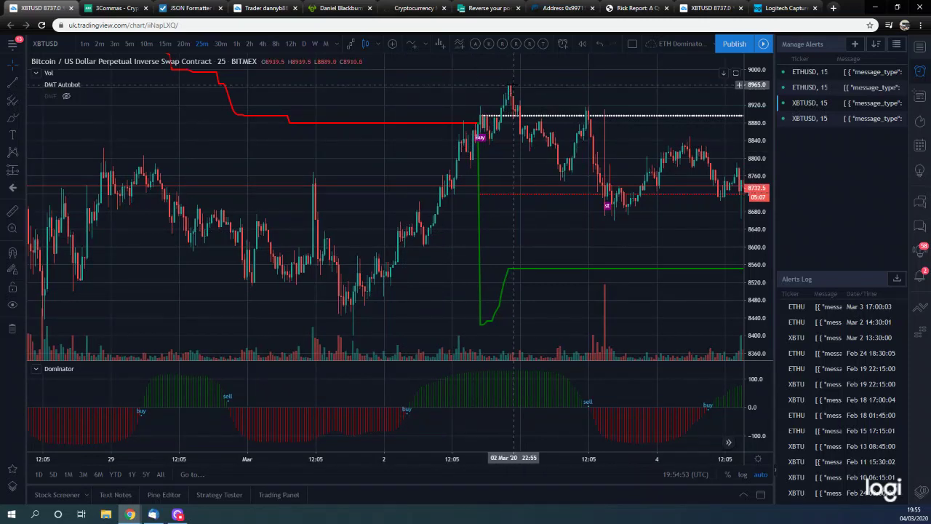
pyautogui.moveTo(224, 267); pyautogui.dragTo(390, 267)
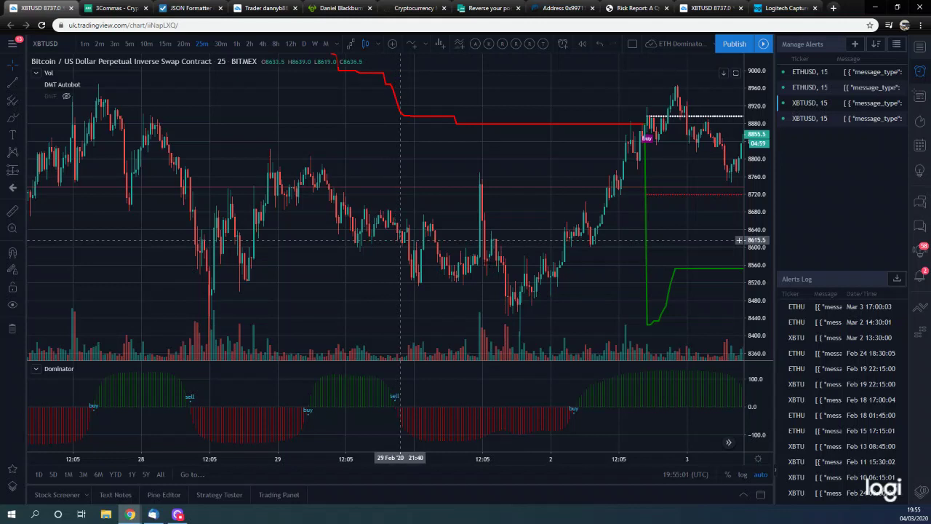
pyautogui.hscroll(-2, 398, 258)
pyautogui.hscroll(-4, 397, 258)
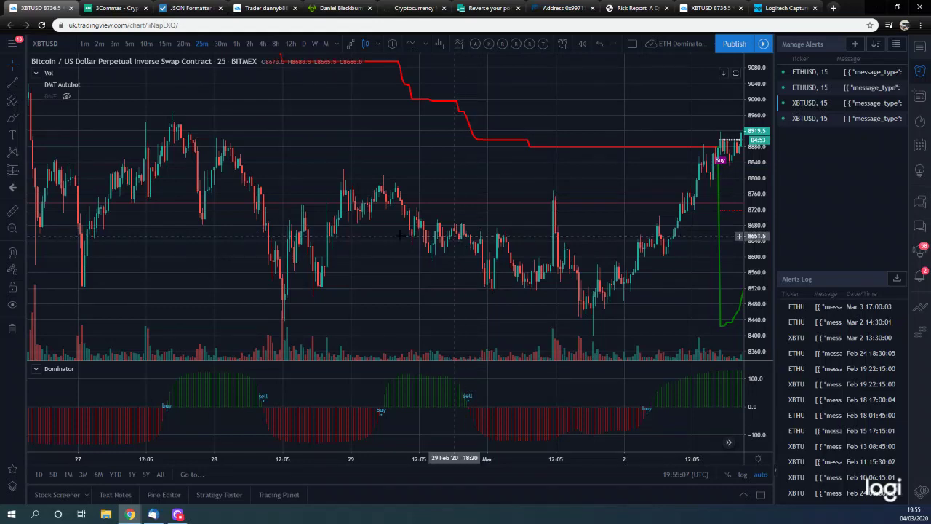
pyautogui.hscroll(-8, 388, 232)
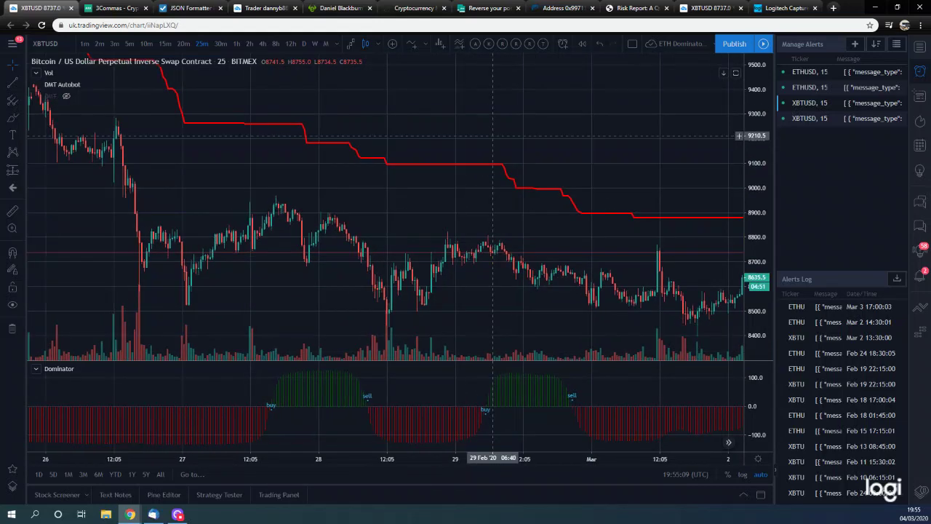
pyautogui.click(499, 164)
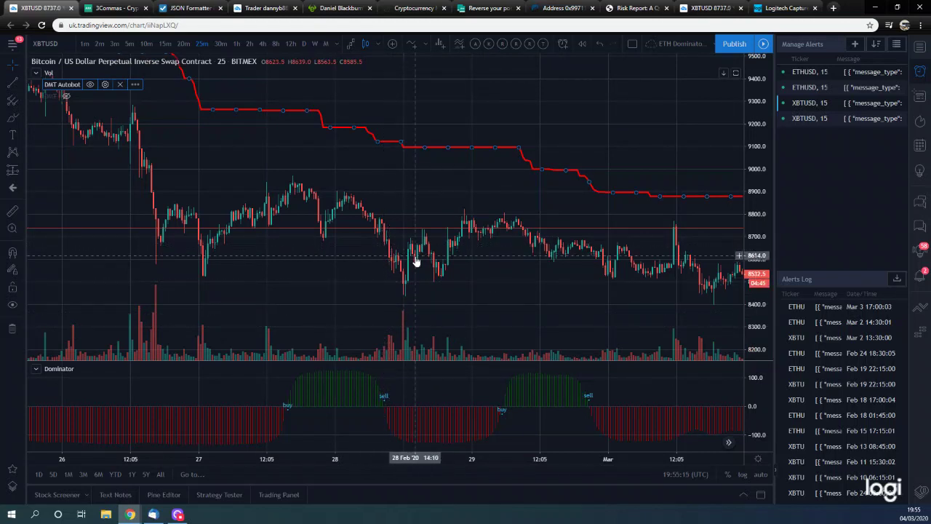
# - Pan the chart back so 23–28 Feb is in view
pyautogui.click(506, 228)
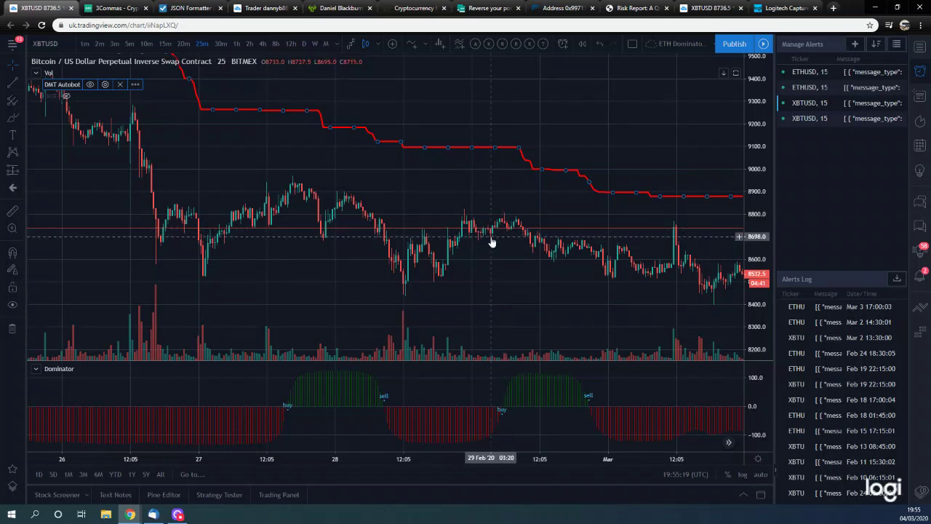
pyautogui.moveTo(409, 243); pyautogui.dragTo(476, 240)
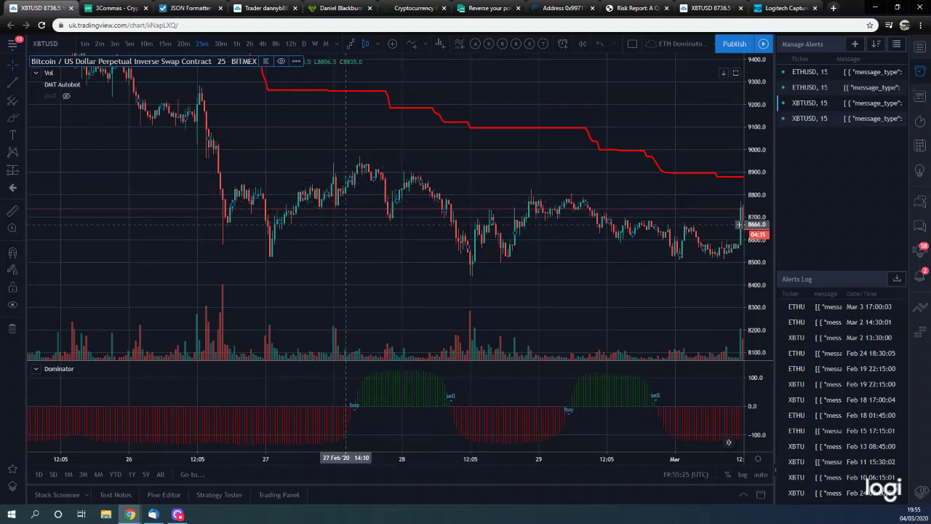
pyautogui.moveTo(346, 208); pyautogui.dragTo(407, 203)
pyautogui.moveTo(309, 254); pyautogui.dragTo(540, 226)
pyautogui.scroll(-4, 423, 291)
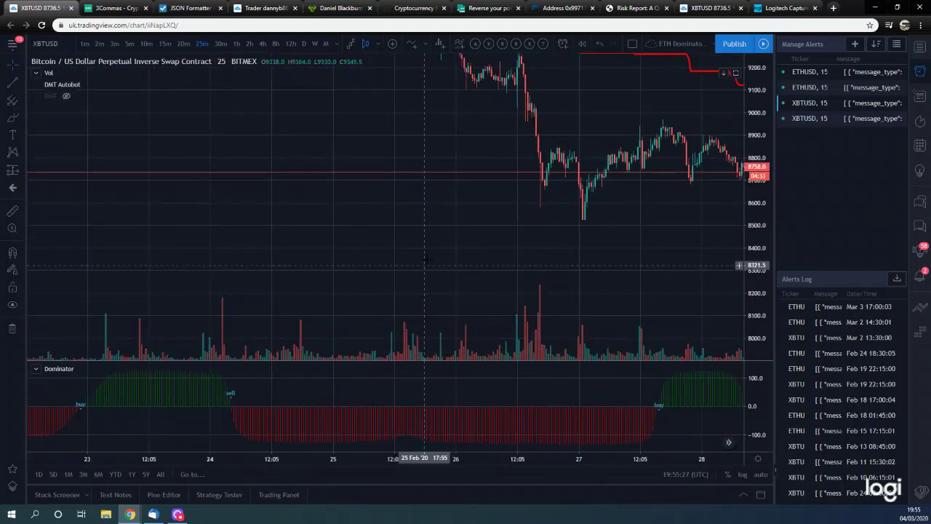
# - Fit the price scale, show 22–29 Feb, and measure the drop after the 24 Feb sell signal
pyautogui.moveTo(758, 229); pyautogui.dragTo(756, 251)
pyautogui.doubleClick(756, 251)
pyautogui.moveTo(465, 204); pyautogui.dragTo(306, 247)
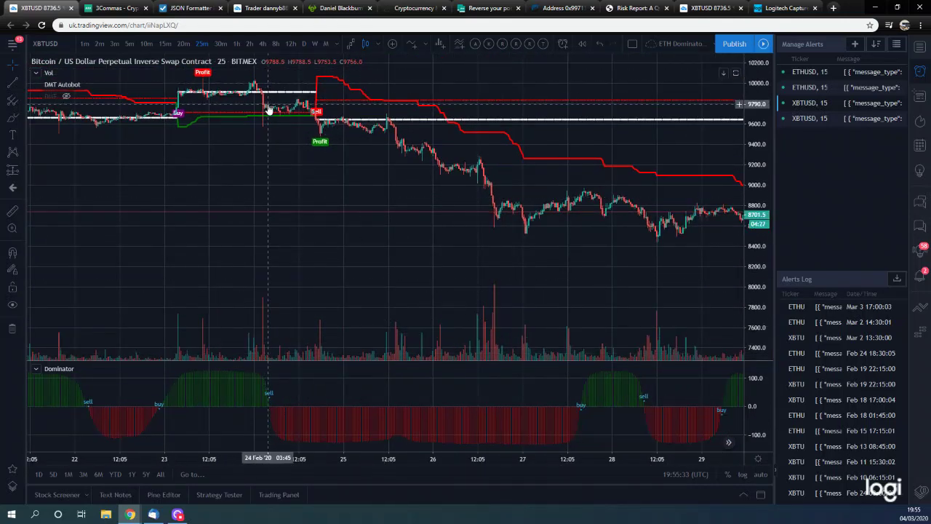
pyautogui.click(12, 210)
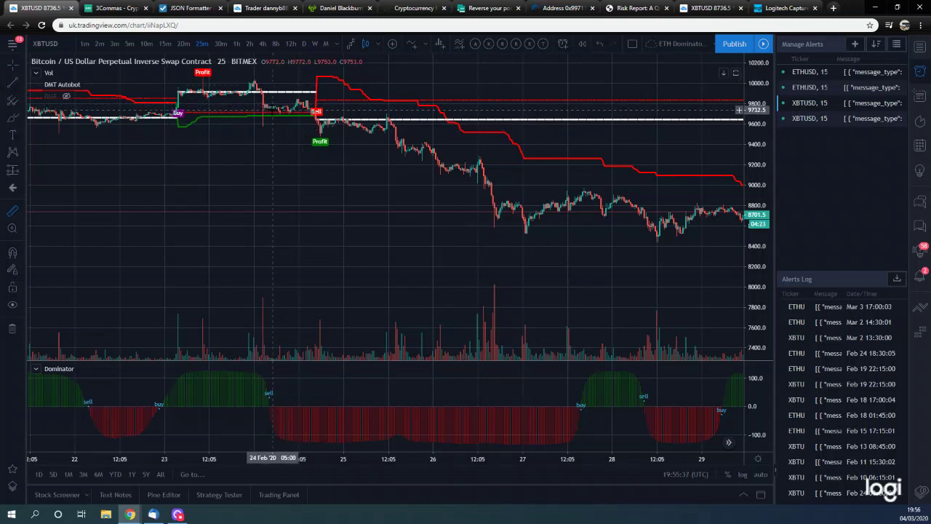
pyautogui.click(269, 108)
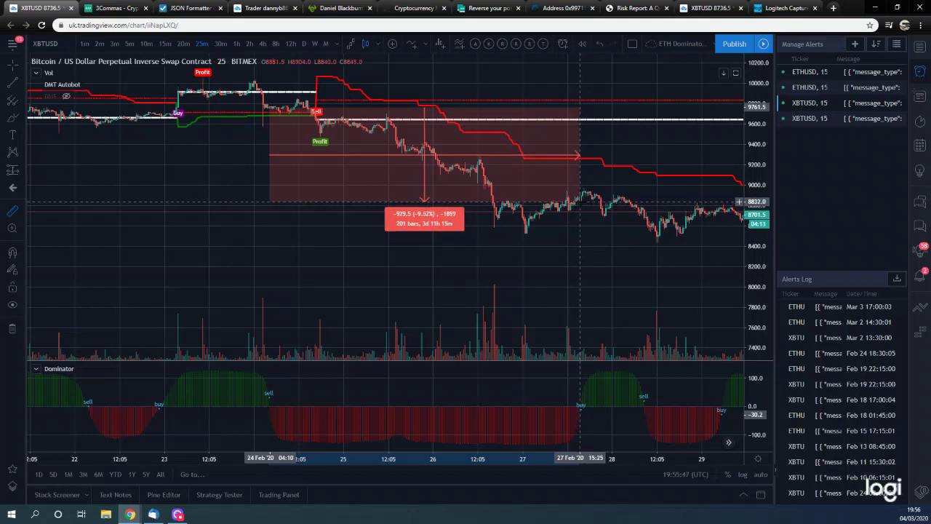
pyautogui.click(578, 270)
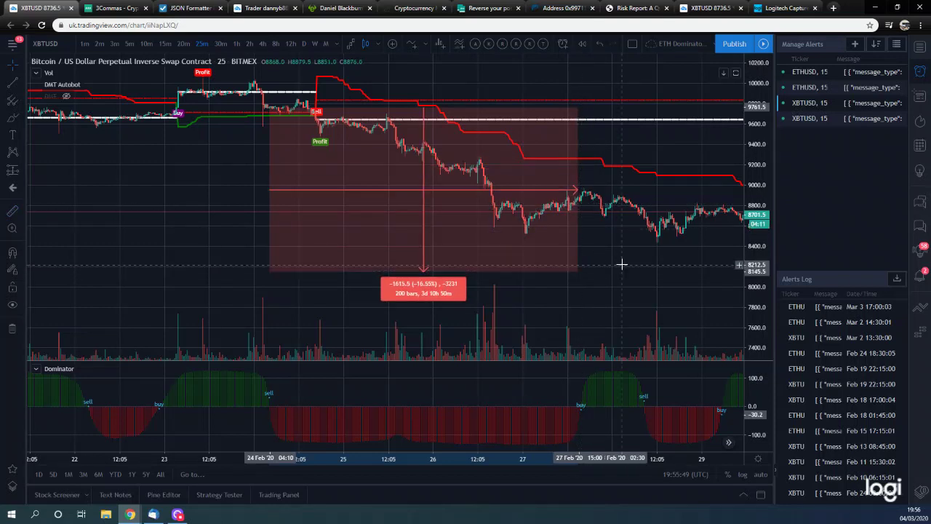
pyautogui.click(623, 263)
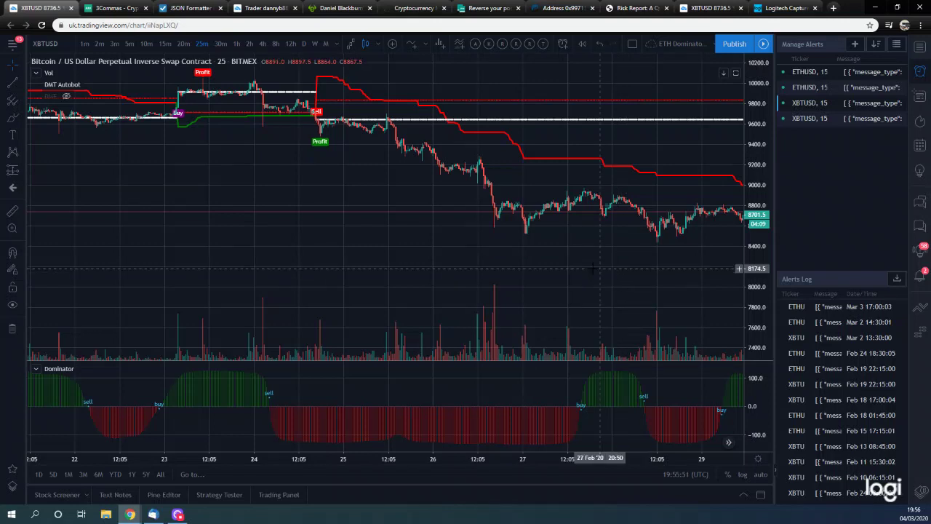
# - Pan back to 18–25 Feb and stretch the price scale to enlarge the candles
pyautogui.scroll(2, 553, 262)
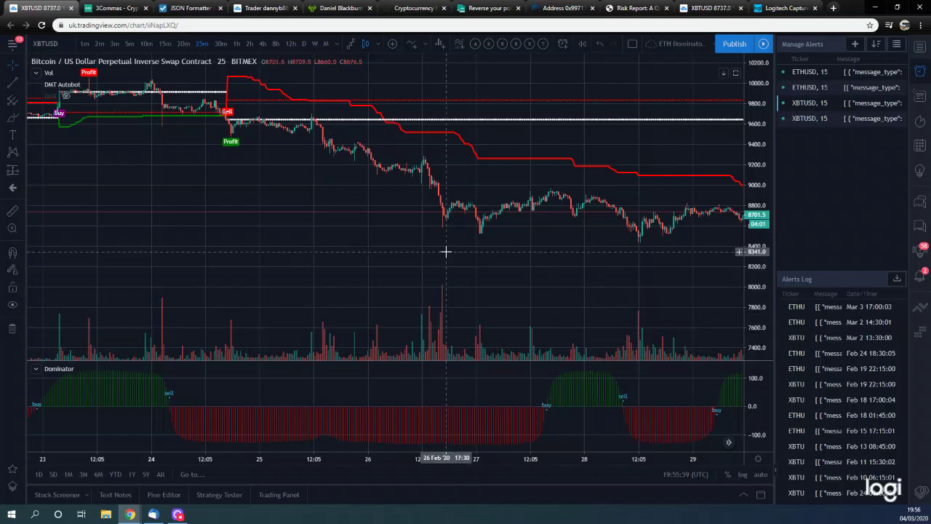
pyautogui.moveTo(445, 252); pyautogui.dragTo(513, 255)
pyautogui.scroll(-2, 421, 291)
pyautogui.moveTo(437, 317); pyautogui.dragTo(533, 318)
pyautogui.moveTo(407, 240); pyautogui.dragTo(582, 226)
pyautogui.moveTo(759, 282); pyautogui.dragTo(674, 247)
pyautogui.moveTo(758, 261); pyautogui.dragTo(561, 283)
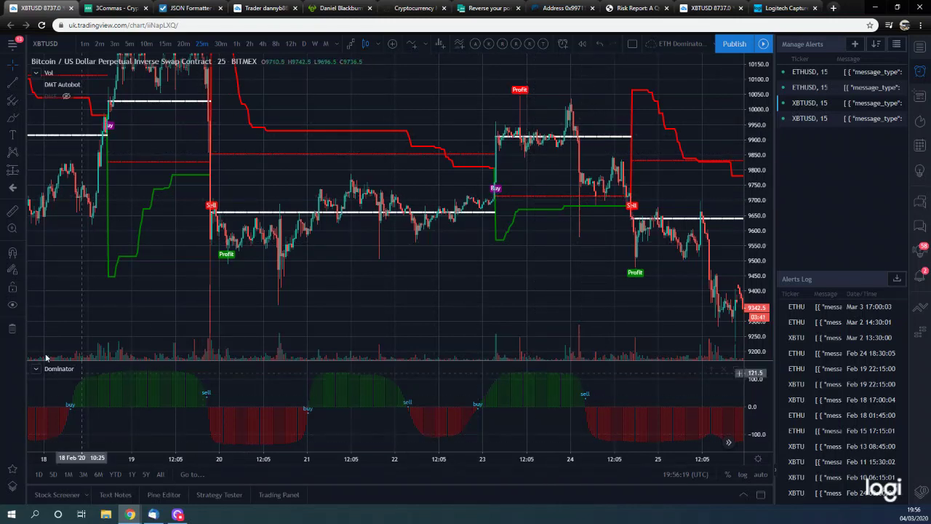
# - Measure the move at the 22 Feb buy signal, then pan back to 15–23 Feb
pyautogui.click(10, 212)
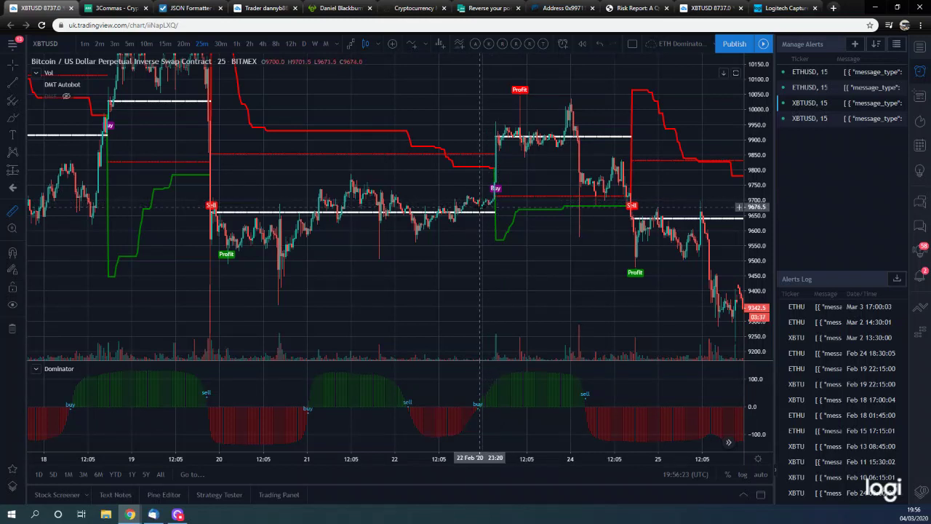
pyautogui.click(479, 202)
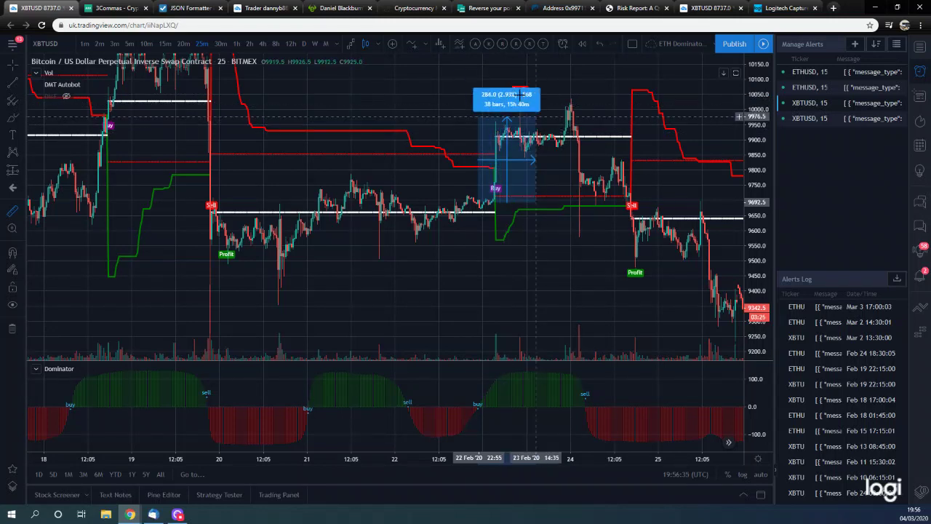
pyautogui.click(459, 262)
pyautogui.moveTo(318, 313); pyautogui.dragTo(407, 313)
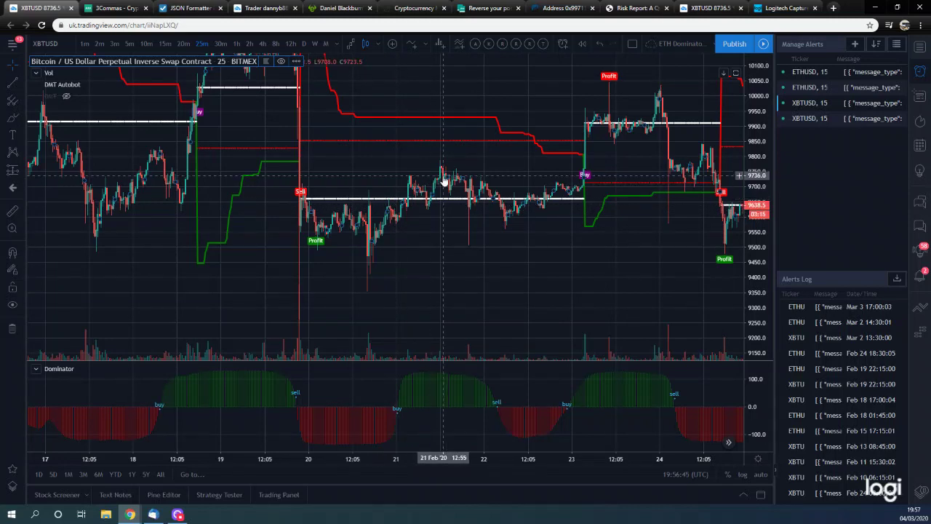
pyautogui.moveTo(303, 256); pyautogui.dragTo(350, 257)
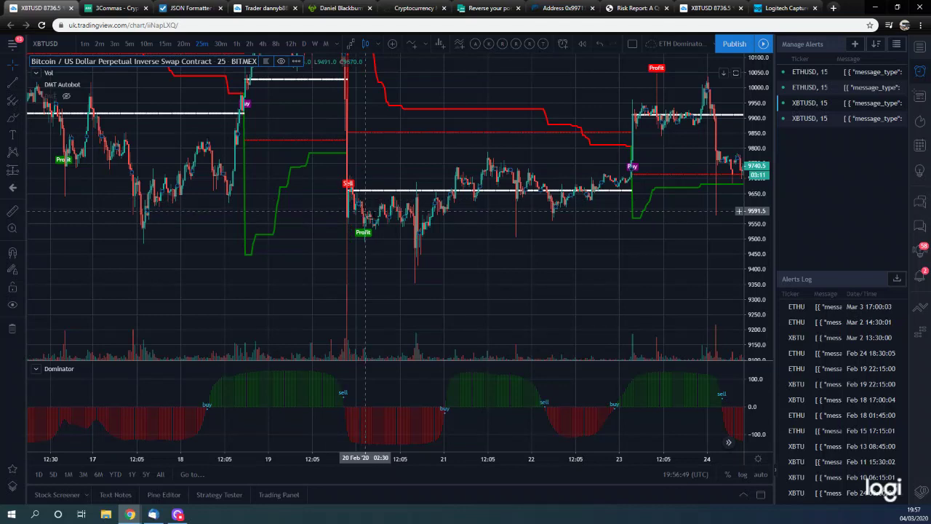
pyautogui.moveTo(301, 241); pyautogui.dragTo(439, 242)
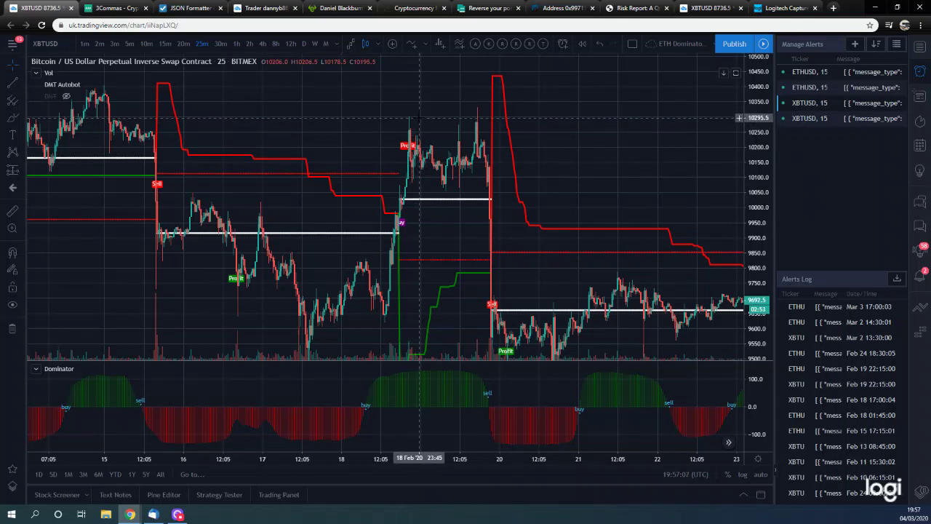
# - Measure the 18 Feb rally and the drop after the 15 Feb sell signal
pyautogui.click(12, 211)
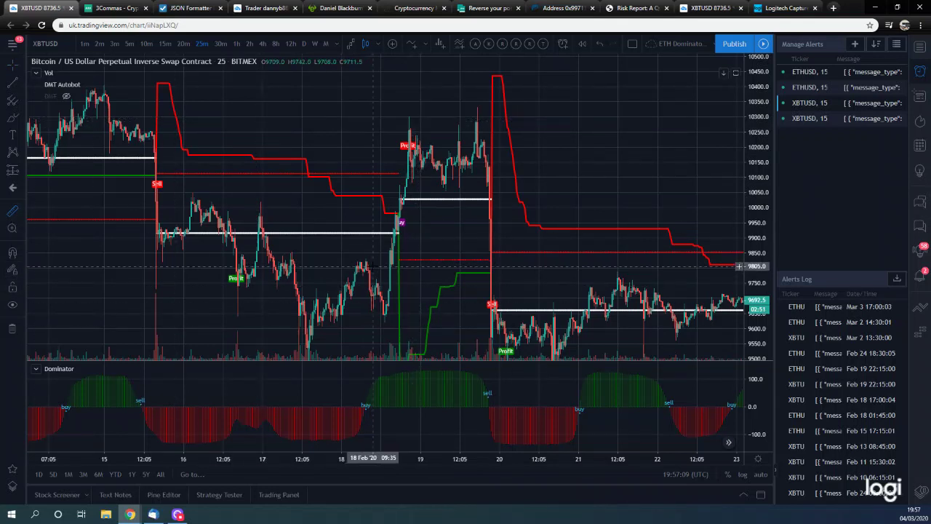
pyautogui.click(364, 269)
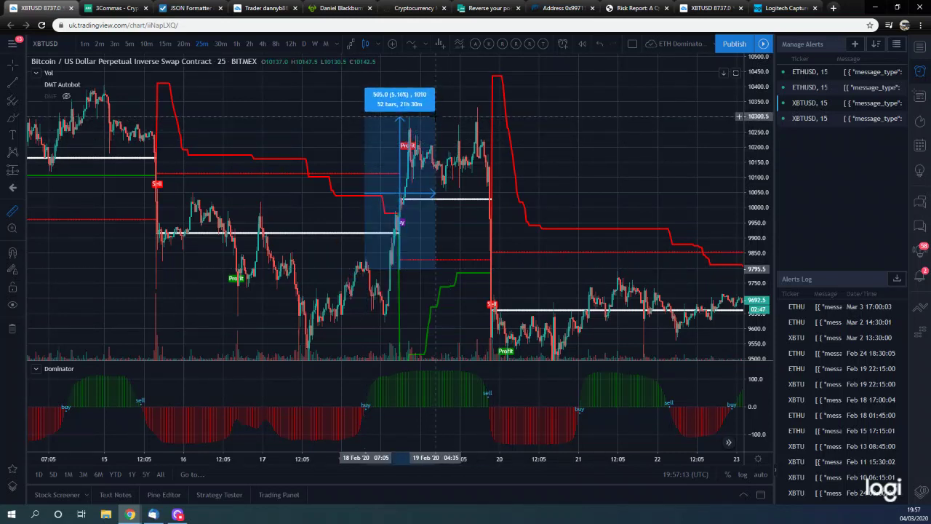
pyautogui.click(435, 117)
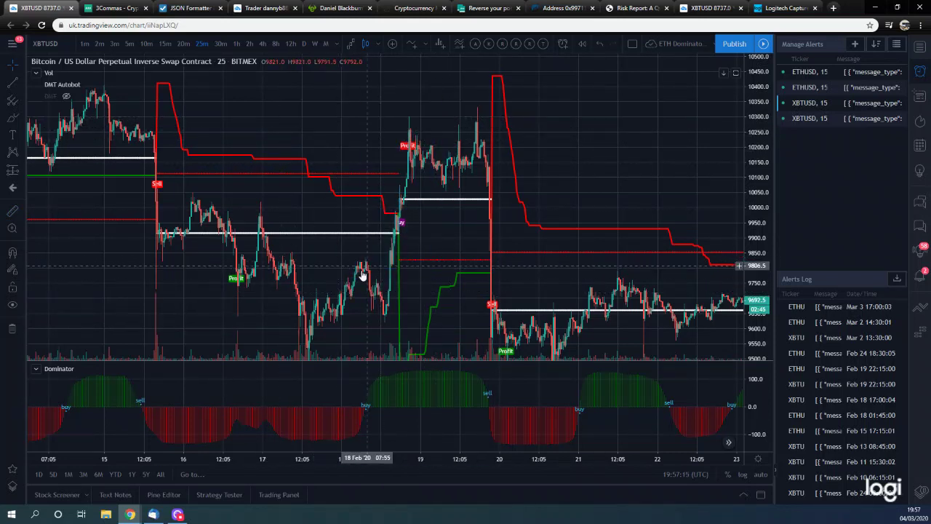
pyautogui.moveTo(403, 305); pyautogui.dragTo(537, 305)
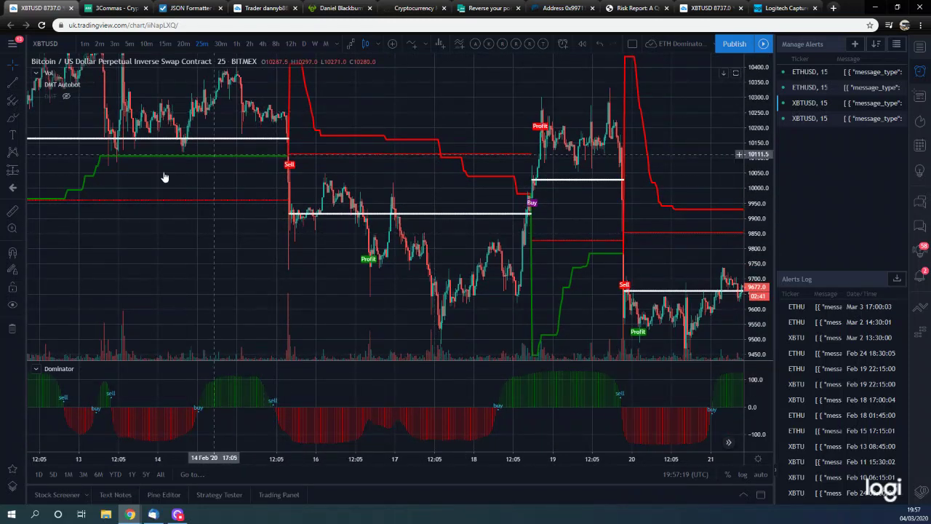
pyautogui.click(12, 210)
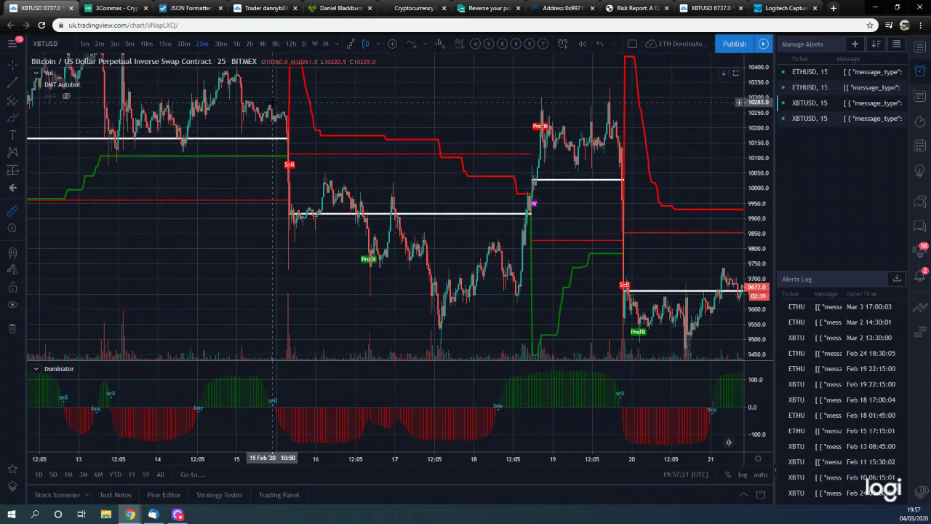
pyautogui.click(274, 108)
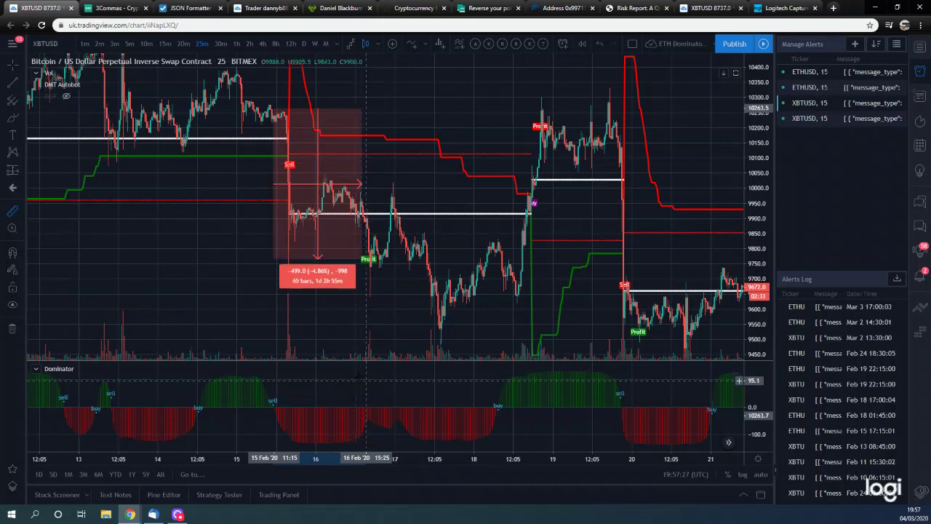
pyautogui.click(389, 203)
pyautogui.click(333, 239)
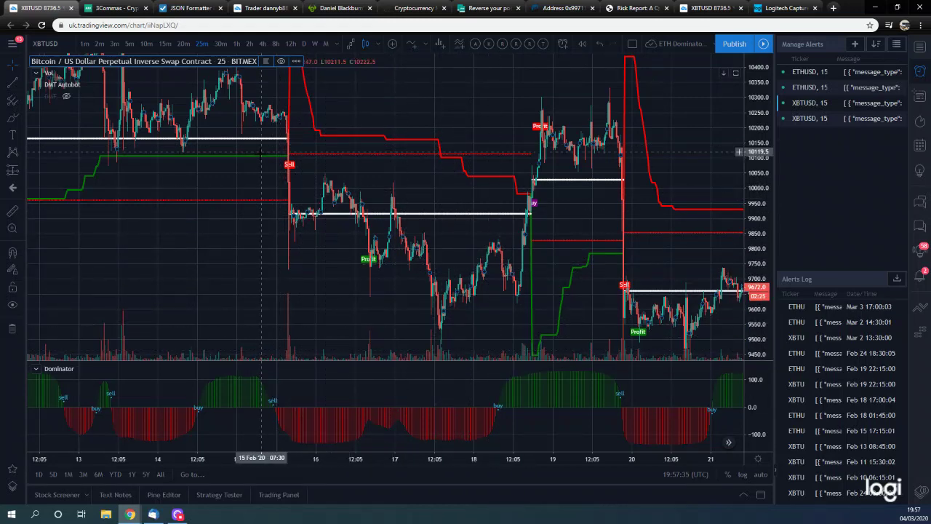
# - Move the chart forward to the newest bars through 3 Mar, then switch to 3Commas
pyautogui.moveTo(370, 289); pyautogui.dragTo(96, 282)
pyautogui.moveTo(337, 245); pyautogui.dragTo(307, 234)
pyautogui.scroll(-2, 429, 240)
pyautogui.moveTo(610, 147); pyautogui.dragTo(556, 168)
pyautogui.moveTo(676, 208); pyautogui.dragTo(302, 175)
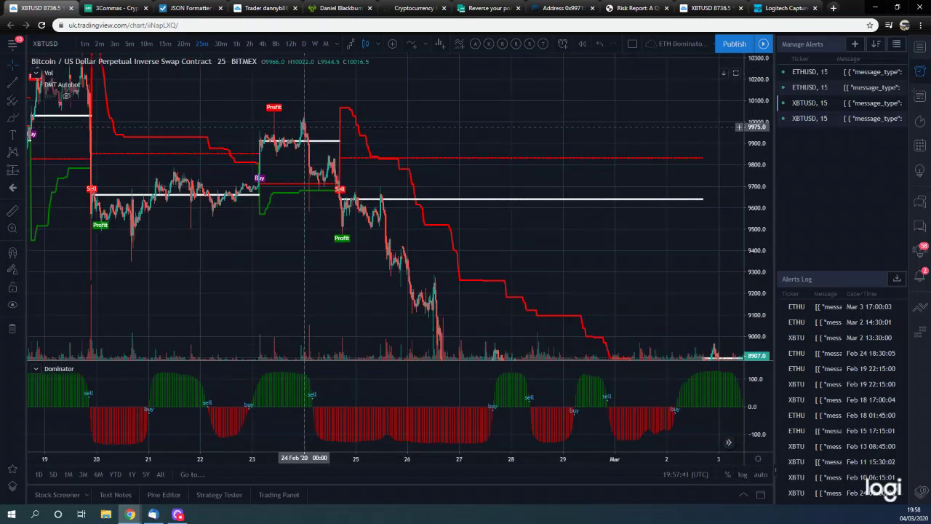
pyautogui.moveTo(529, 169); pyautogui.dragTo(510, 142)
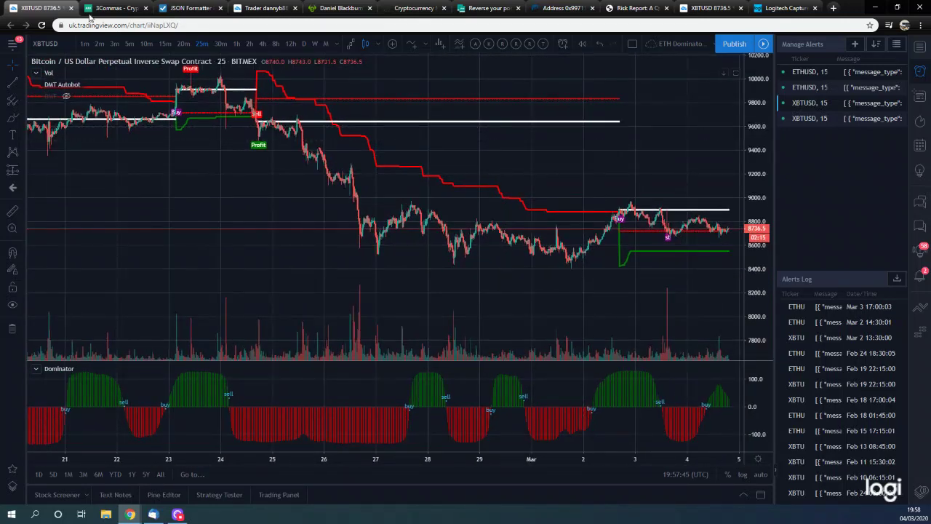
pyautogui.hotkey('ctrl', 'Tab')
# - Review the My Bots list, glance at the XBTUSD chart, then open My Deals
pyautogui.scroll(-3, 518, 205)
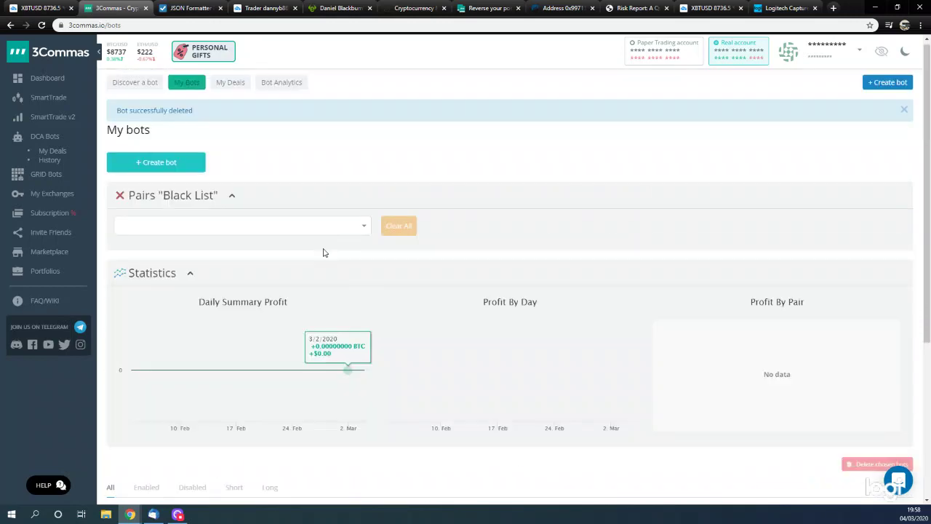
pyautogui.scroll(-2, 239, 297)
pyautogui.click(40, 8)
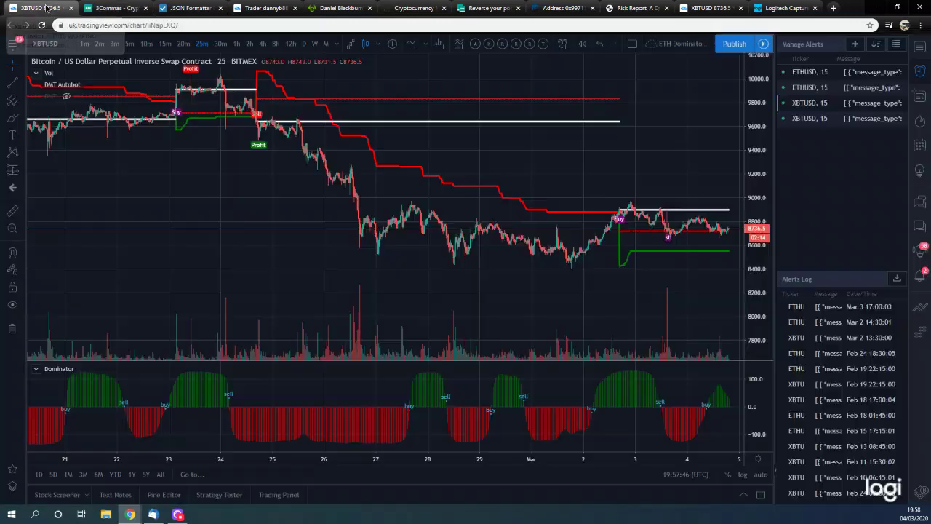
pyautogui.click(114, 9)
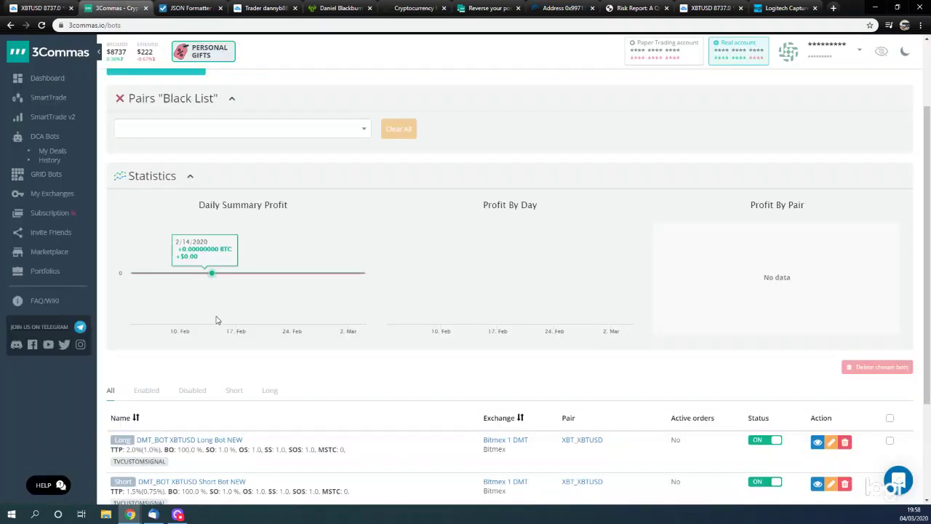
pyautogui.click(64, 152)
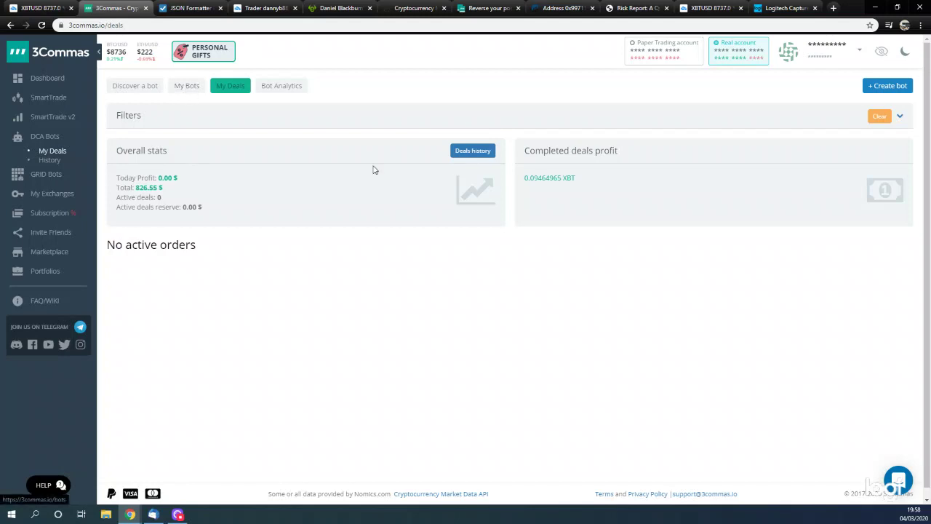
# - Open Deals history and look through the 10 completed deals totalling 826.44 $
pyautogui.tripleClick(522, 178)
pyautogui.click(252, 189)
pyautogui.click(473, 150)
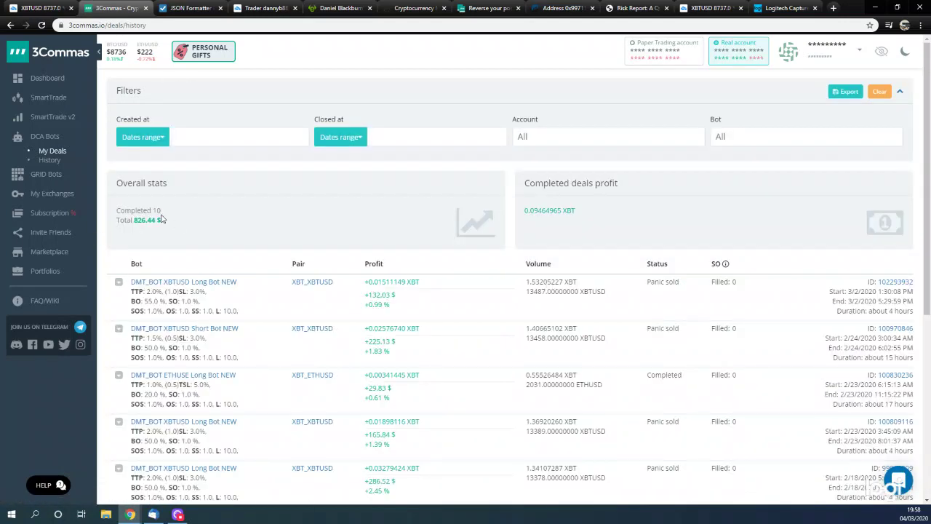
pyautogui.scroll(-4, 211, 349)
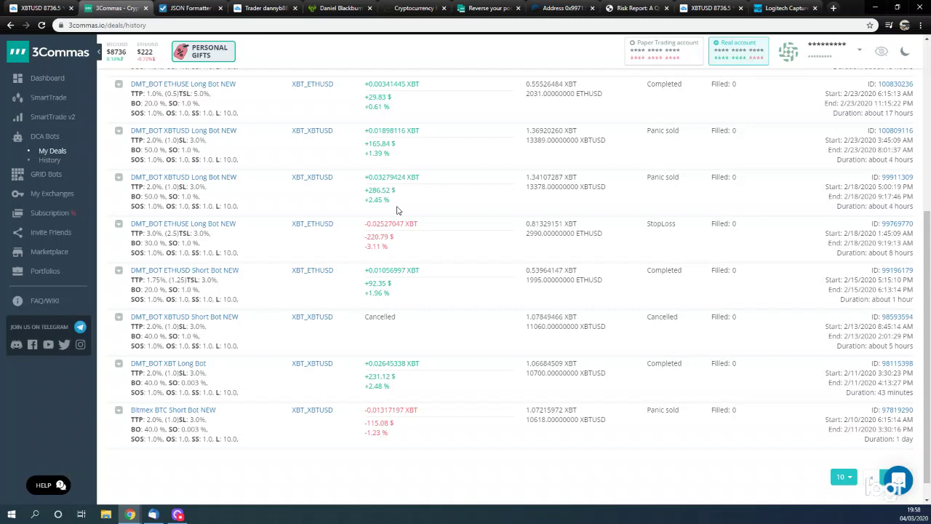
pyautogui.scroll(2, 400, 102)
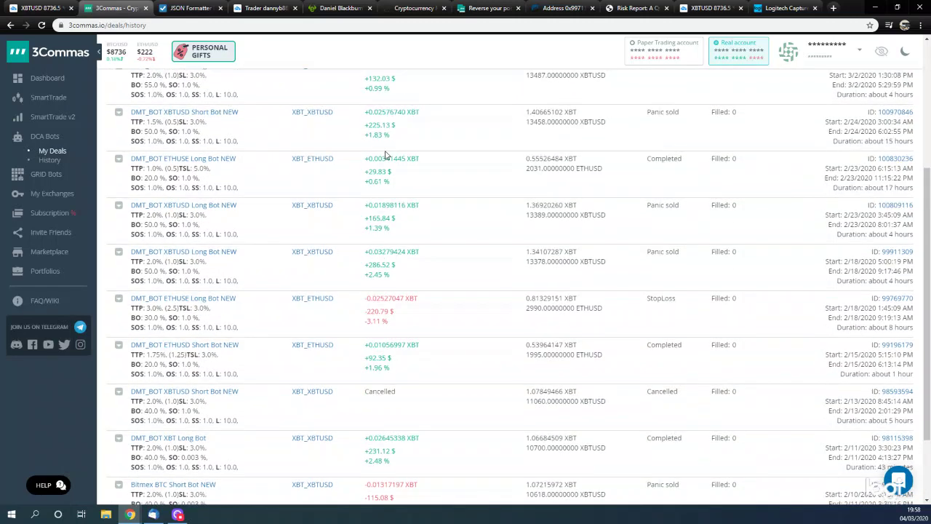
pyautogui.scroll(3, 376, 178)
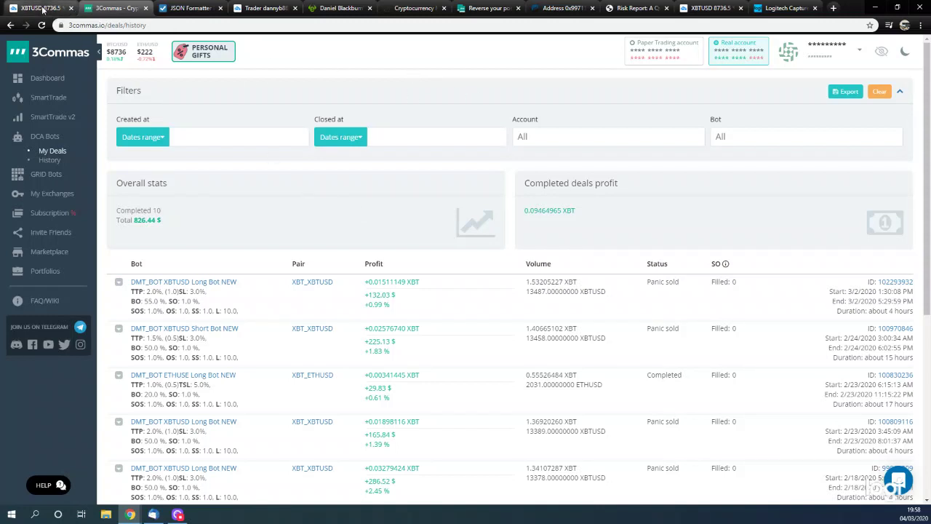
pyautogui.click(30, 9)
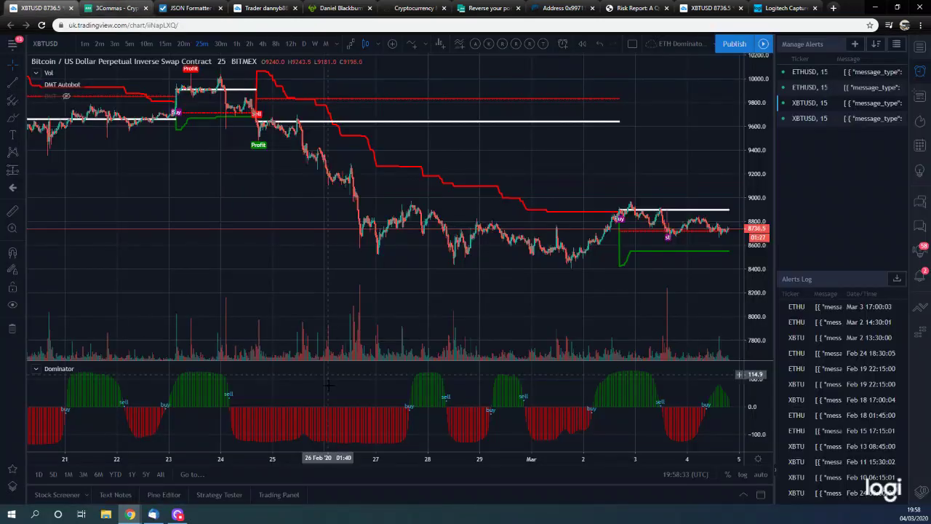
pyautogui.click(115, 9)
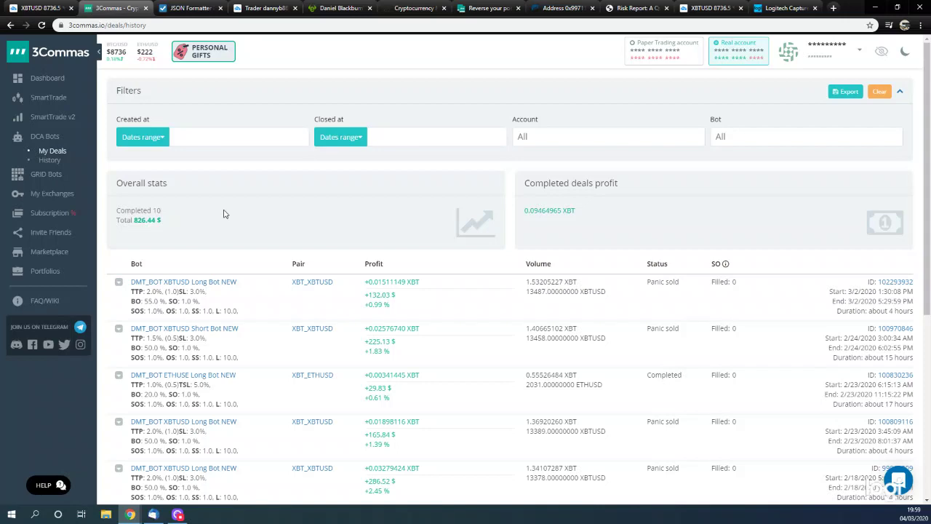
# - Check the Bitmex 1 DMT and Bitmex 2 Dominator exchanges on the dashboard, then open DCA Bots
pyautogui.click(44, 79)
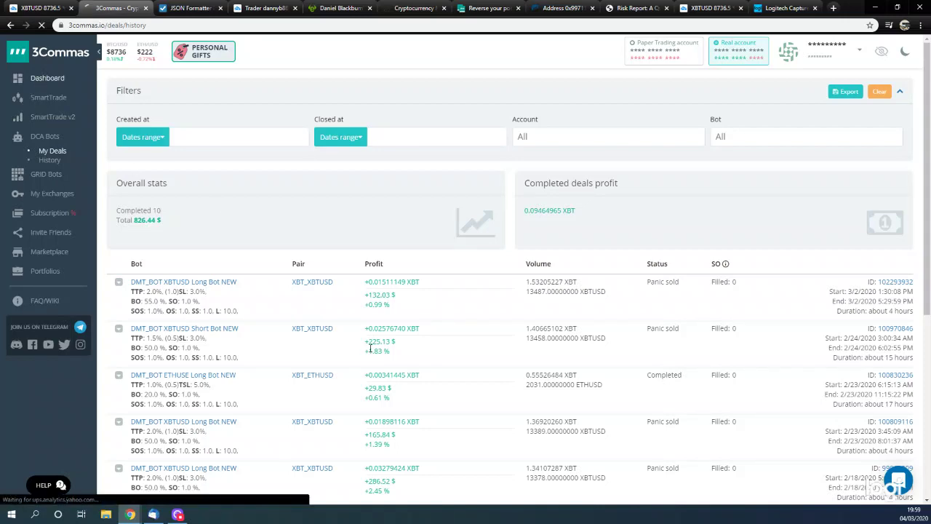
pyautogui.scroll(-4, 366, 337)
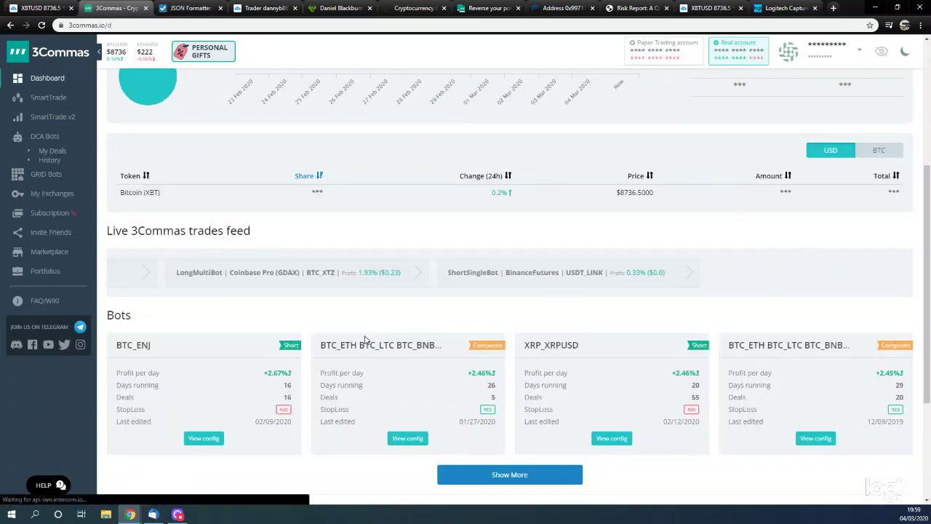
pyautogui.scroll(-2, 366, 340)
pyautogui.scroll(-1, 366, 340)
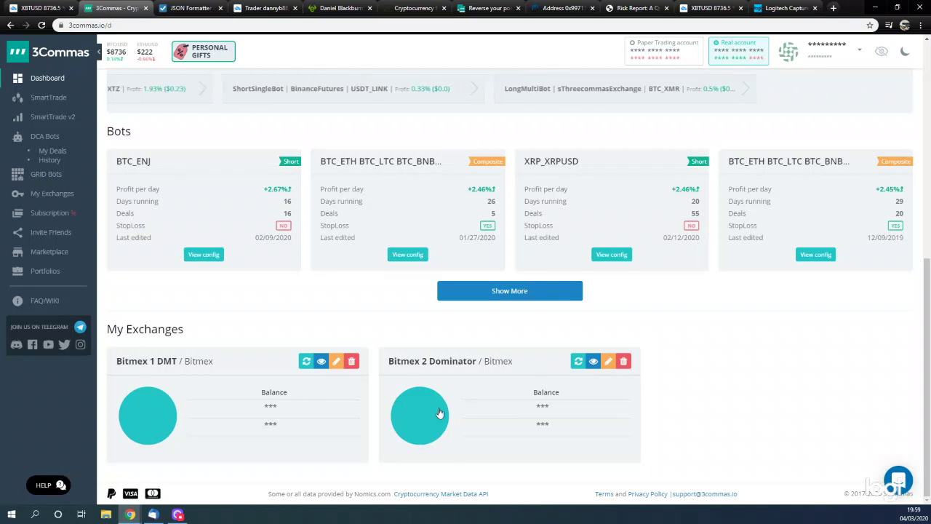
pyautogui.moveTo(148, 362); pyautogui.dragTo(187, 361)
pyautogui.click(262, 393)
pyautogui.moveTo(410, 362); pyautogui.dragTo(459, 361)
pyautogui.click(493, 415)
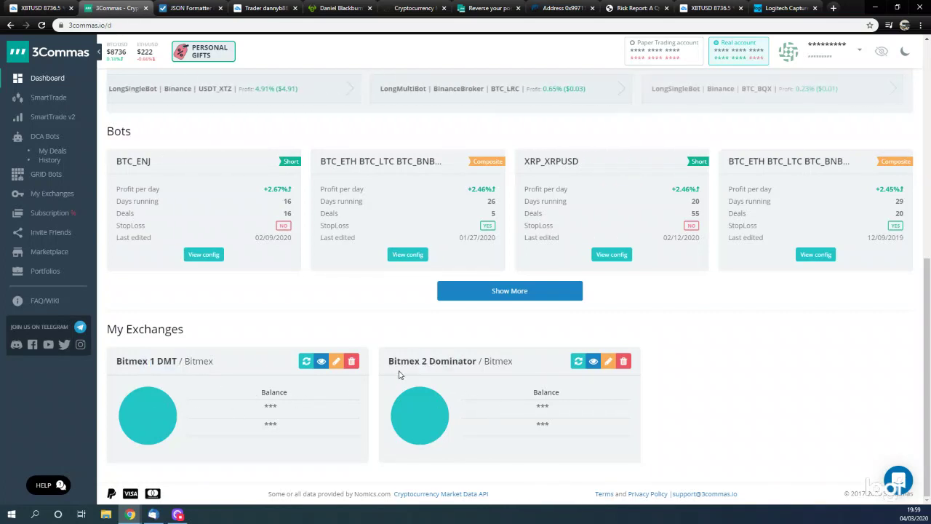
pyautogui.scroll(6, 226, 362)
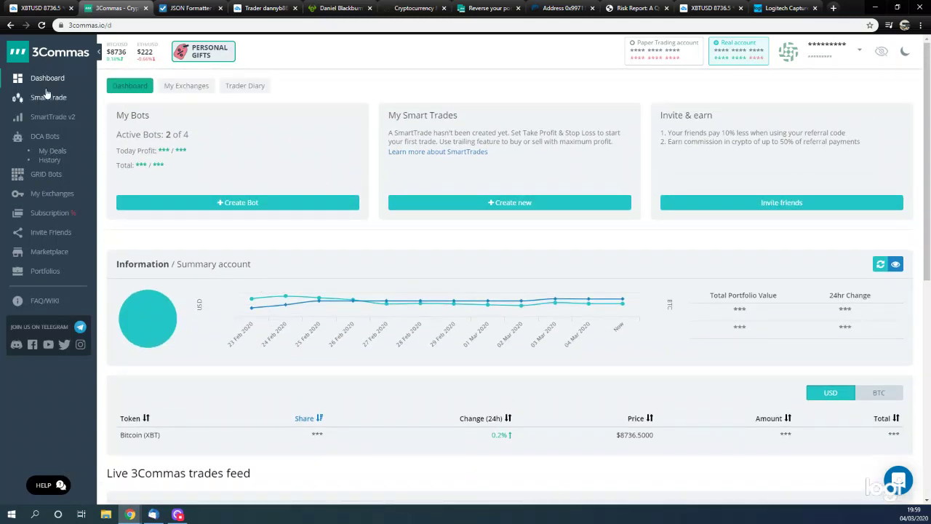
pyautogui.click(42, 140)
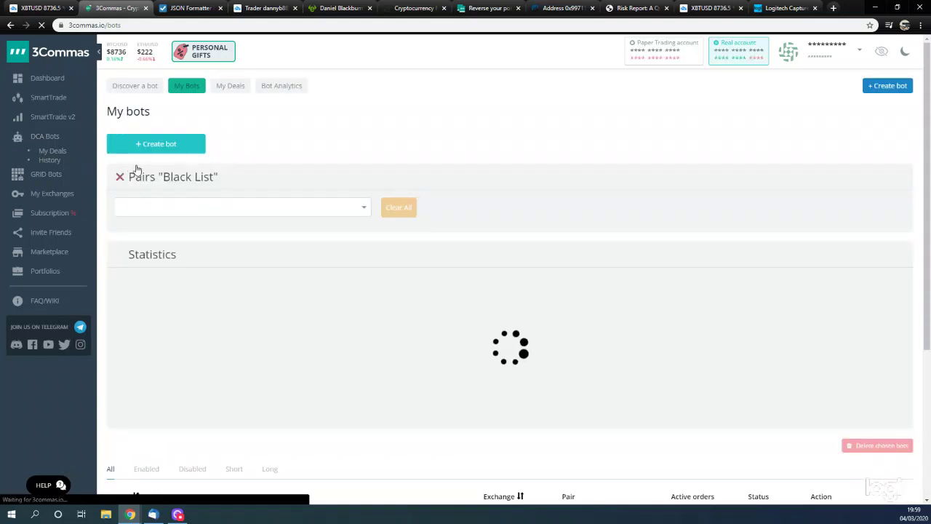
# - Create a new bot on the Bitmex 2 Dominator exchange with the XBT - XBTUSD pair
pyautogui.click(158, 144)
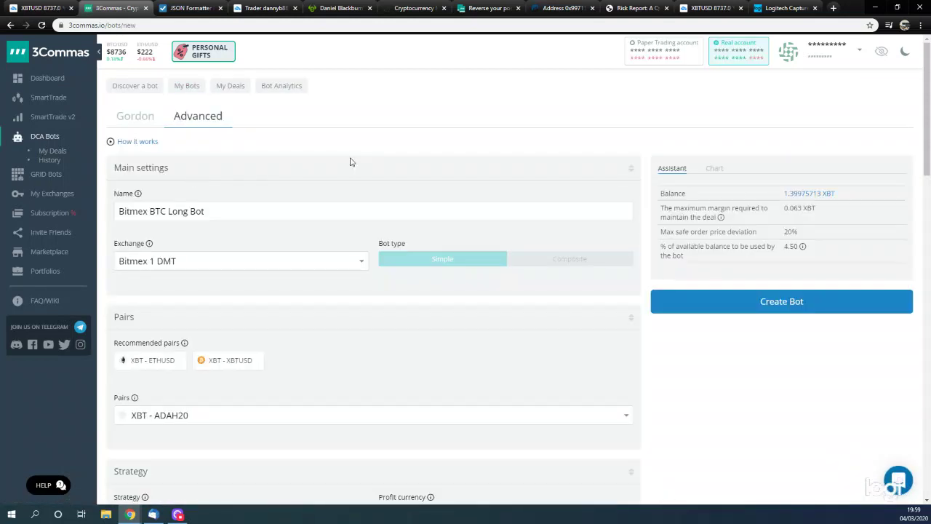
pyautogui.scroll(-1, 341, 161)
pyautogui.click(207, 162)
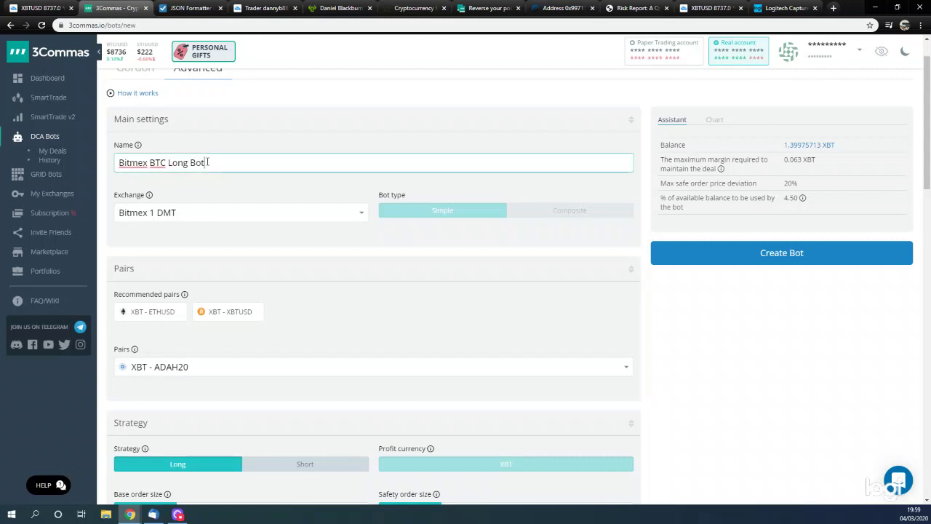
pyautogui.click(251, 211)
pyautogui.click(171, 247)
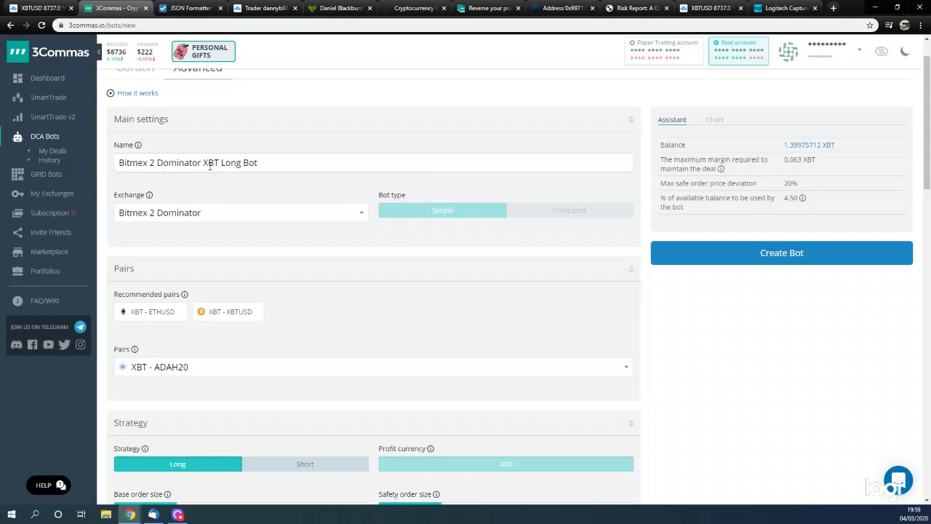
pyautogui.click(224, 311)
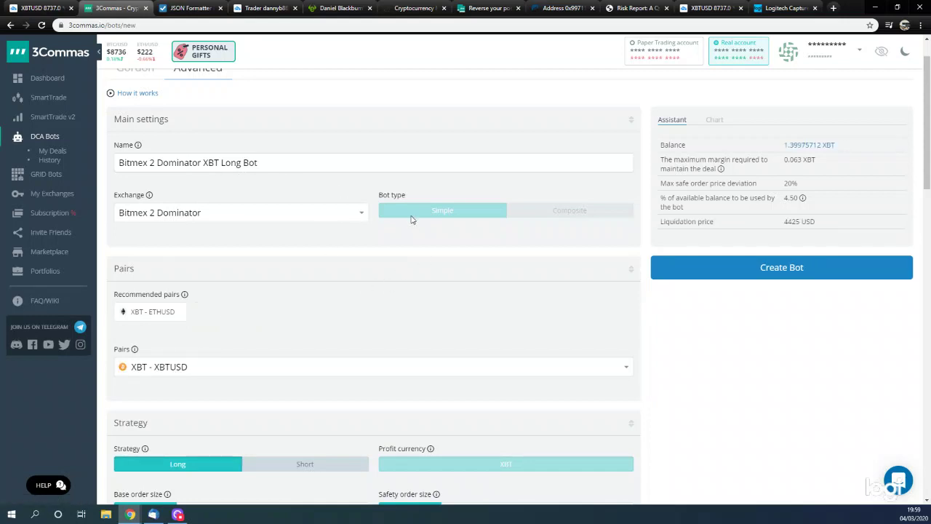
pyautogui.scroll(-1, 353, 255)
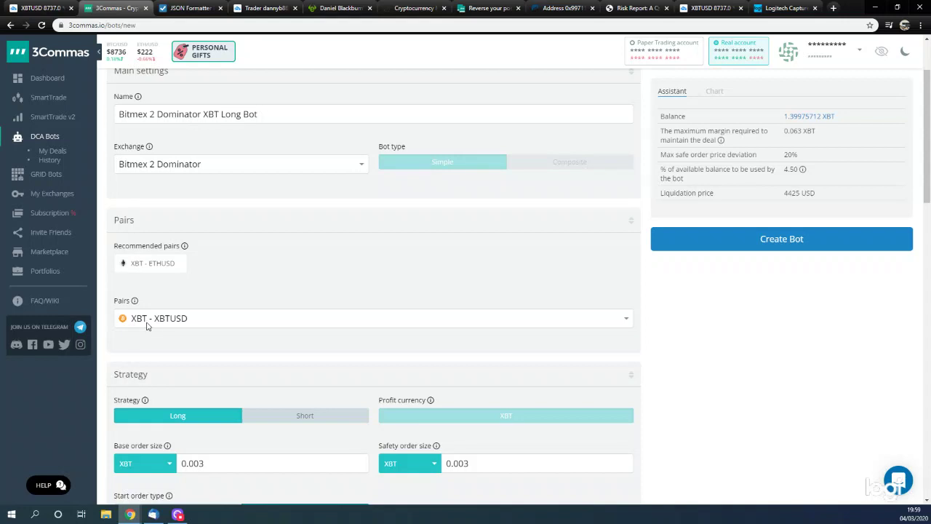
pyautogui.scroll(-1, 289, 298)
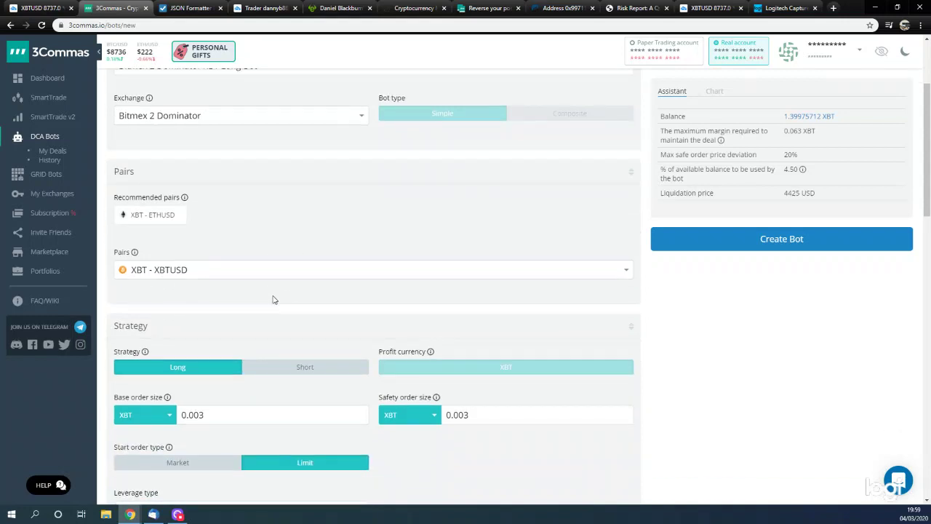
pyautogui.scroll(-1, 266, 275)
pyautogui.scroll(2, 240, 284)
pyautogui.scroll(-2, 203, 305)
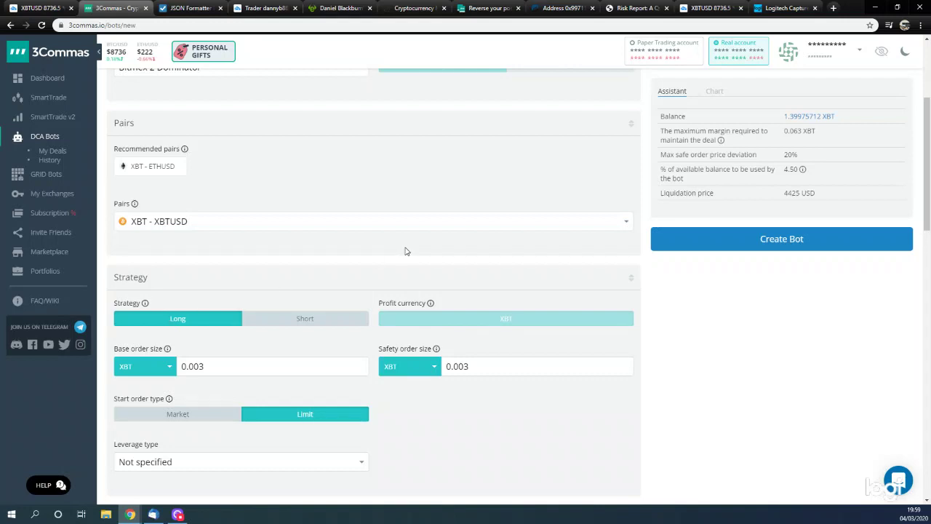
# - Set base order size to 25% and safety order size to 10% of XBT
pyautogui.scroll(-1, 405, 251)
pyautogui.click(140, 318)
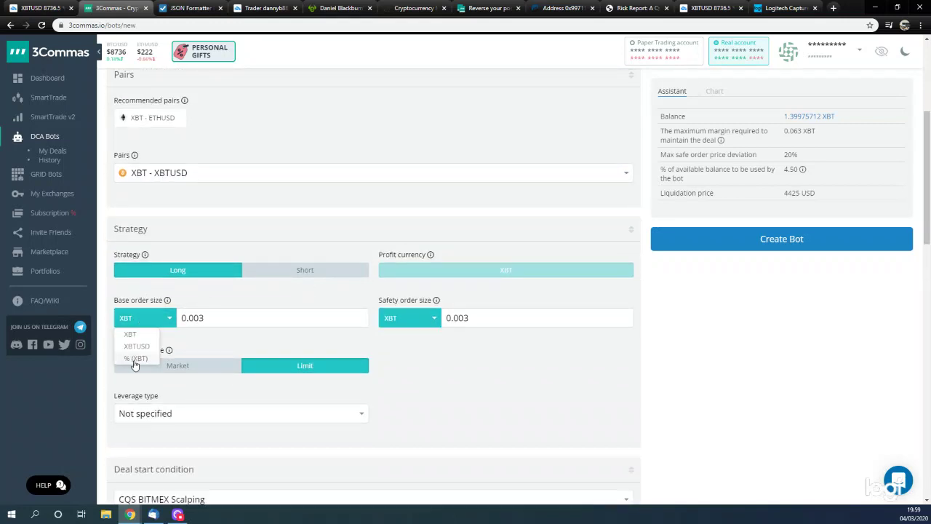
pyautogui.click(134, 359)
pyautogui.moveTo(212, 318); pyautogui.dragTo(167, 318)
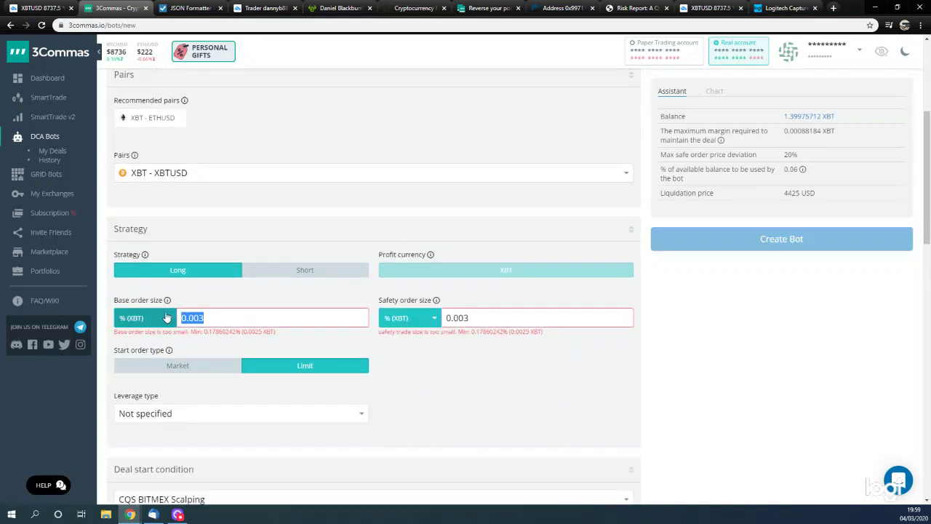
pyautogui.write('25')
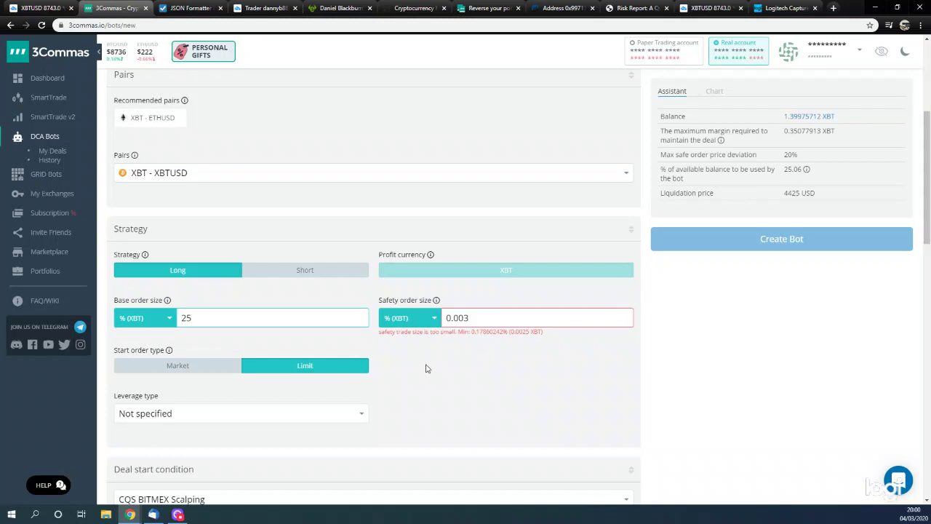
pyautogui.click(428, 323)
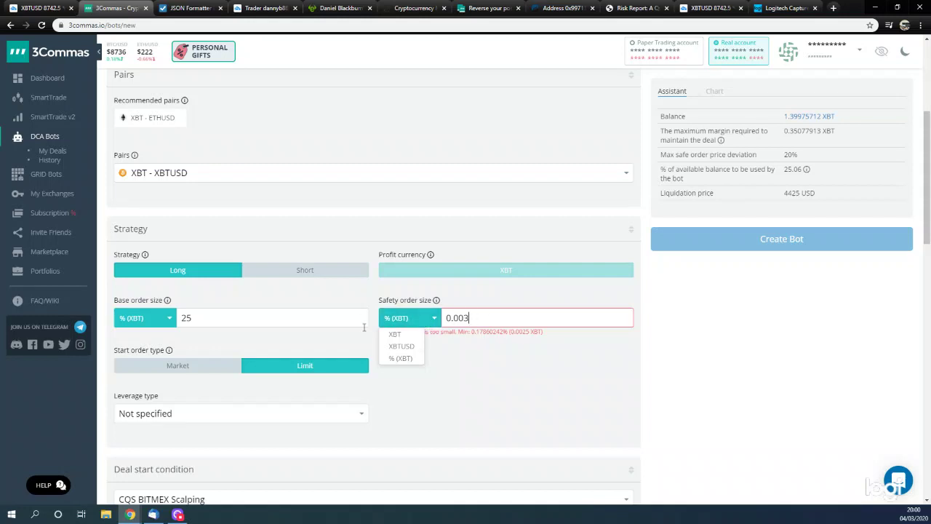
pyautogui.click(398, 358)
pyautogui.moveTo(472, 318); pyautogui.dragTo(434, 318)
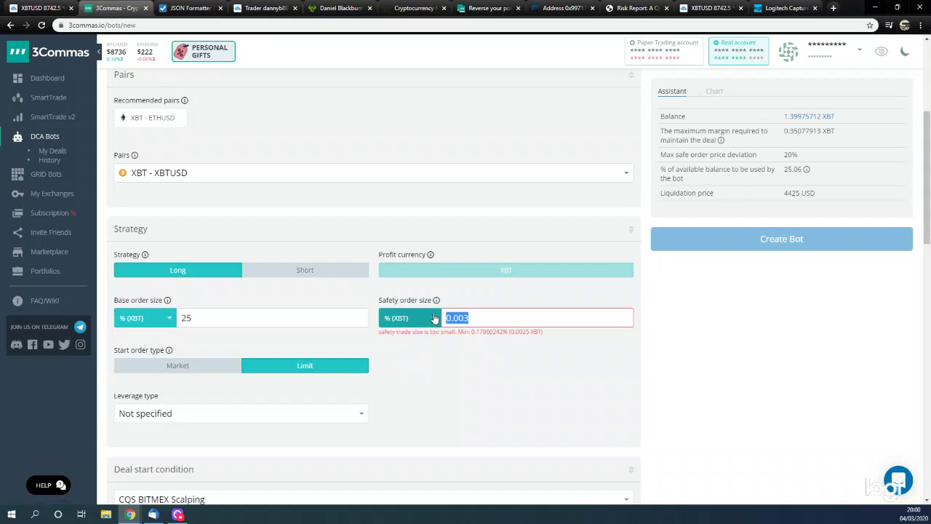
pyautogui.write('10')
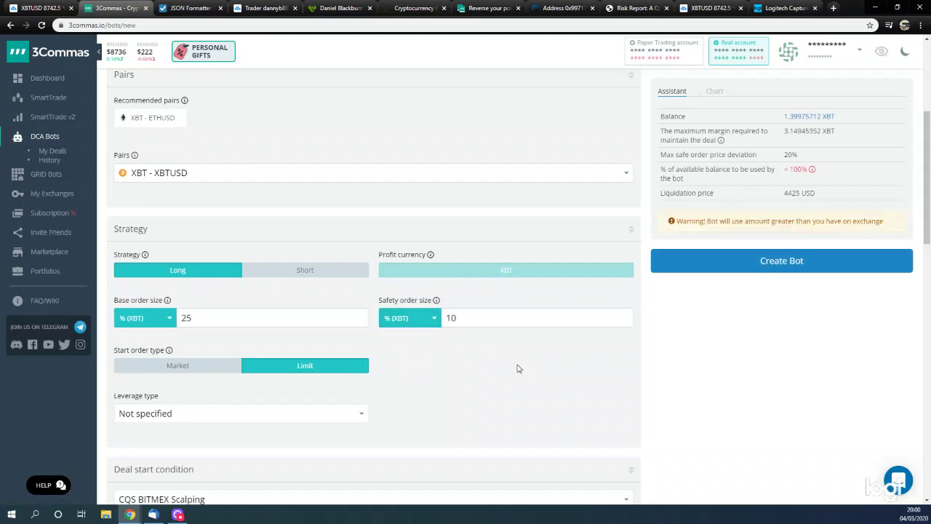
# - Keep Limit start orders and set custom leverage to 10
pyautogui.scroll(-1, 513, 374)
pyautogui.scroll(-1, 513, 374)
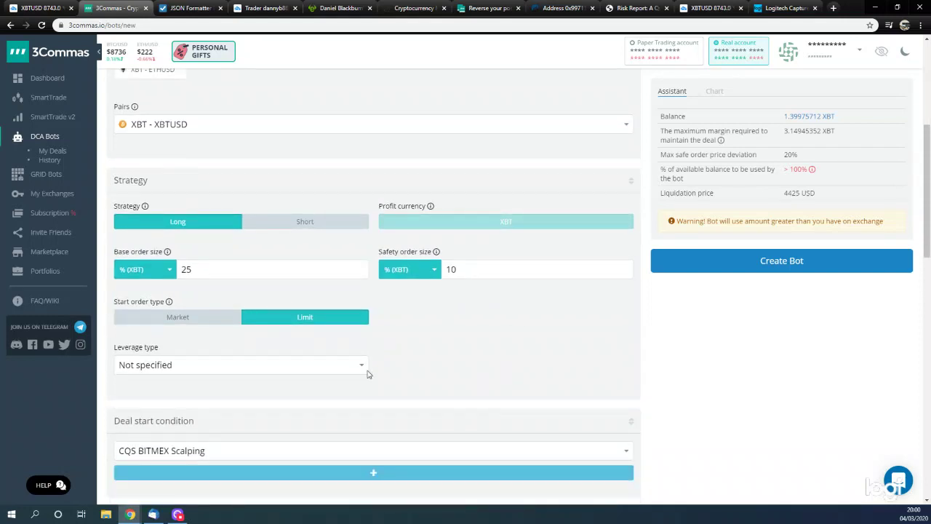
pyautogui.click(203, 319)
pyautogui.click(299, 318)
pyautogui.scroll(-1, 437, 375)
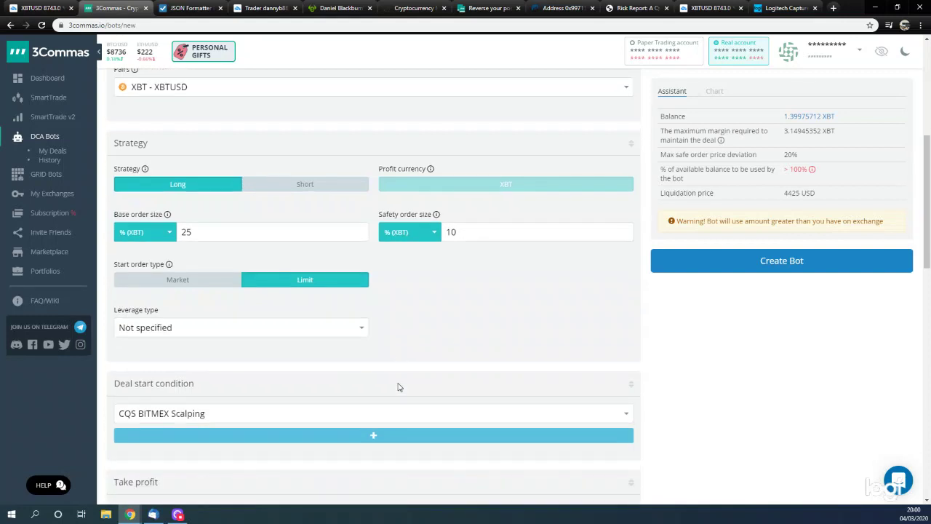
pyautogui.click(339, 321)
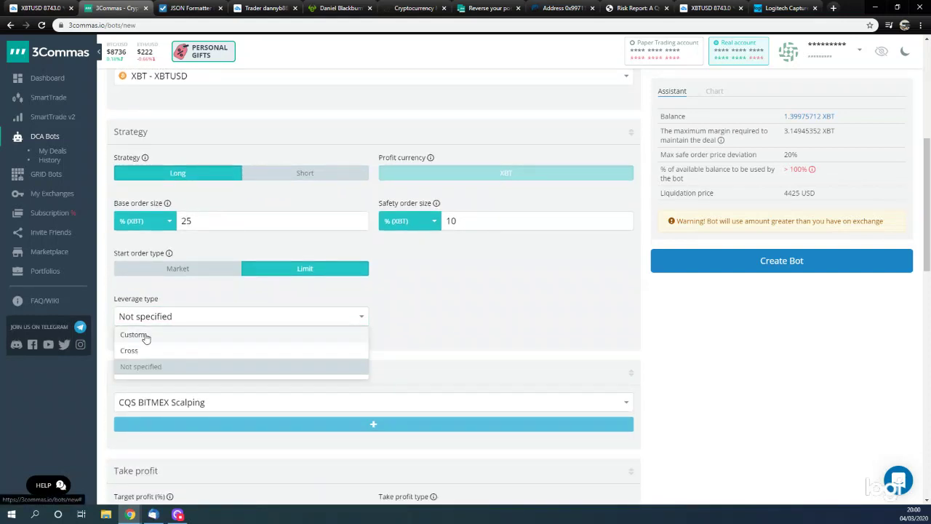
pyautogui.click(138, 334)
pyautogui.moveTo(387, 323); pyautogui.dragTo(432, 324)
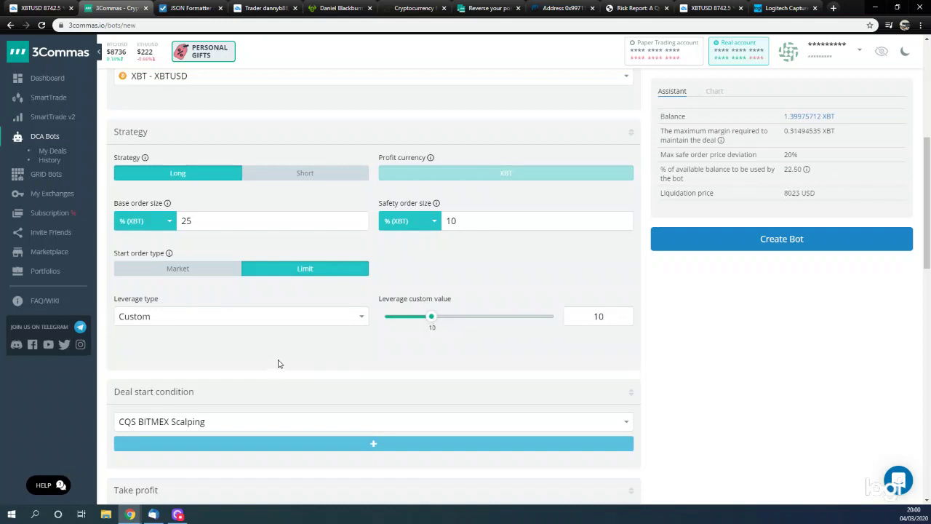
# - Use Trading View custom signal as the deal start condition with a 2% target profit
pyautogui.scroll(-1, 279, 364)
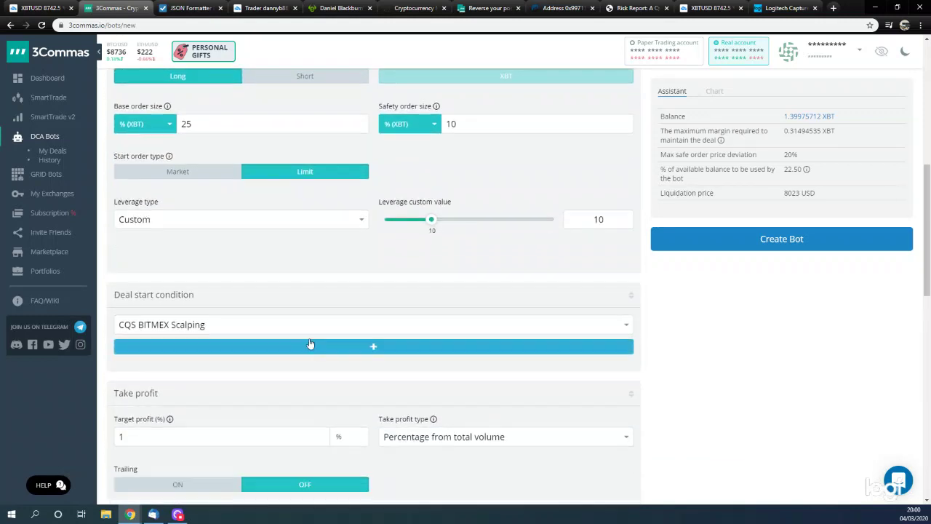
pyautogui.click(318, 322)
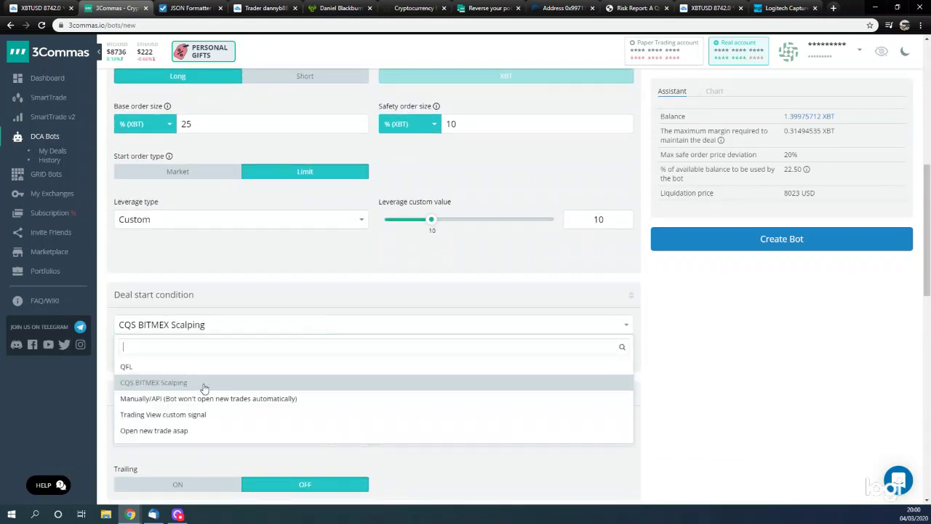
pyautogui.click(169, 416)
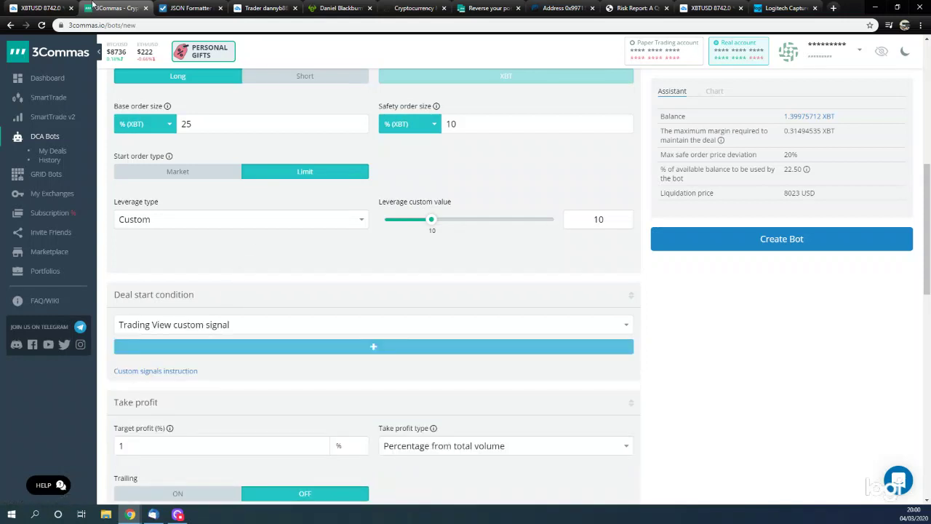
pyautogui.scroll(-2, 382, 315)
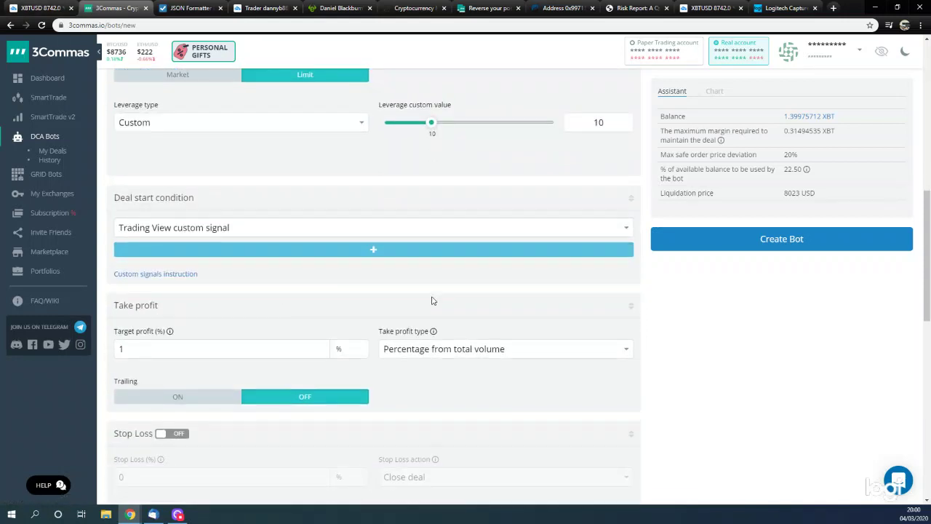
pyautogui.scroll(-1, 418, 304)
pyautogui.doubleClick(124, 301)
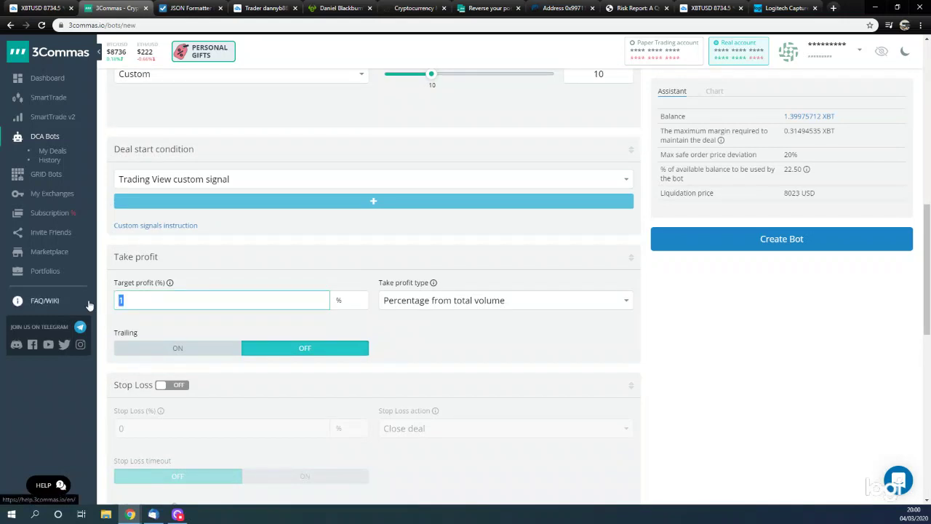
pyautogui.write('2')
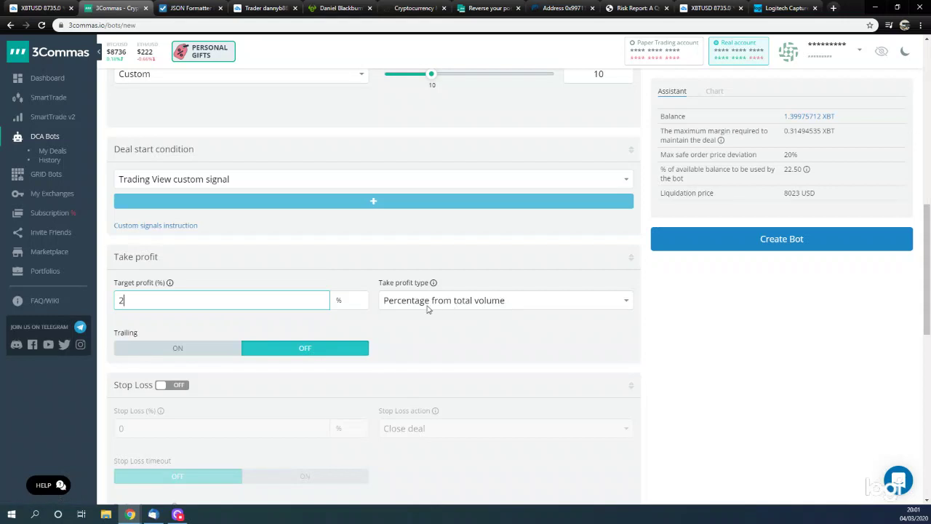
# - Turn on trailing take profit with a 1.5% trailing deviation
pyautogui.scroll(-1, 414, 322)
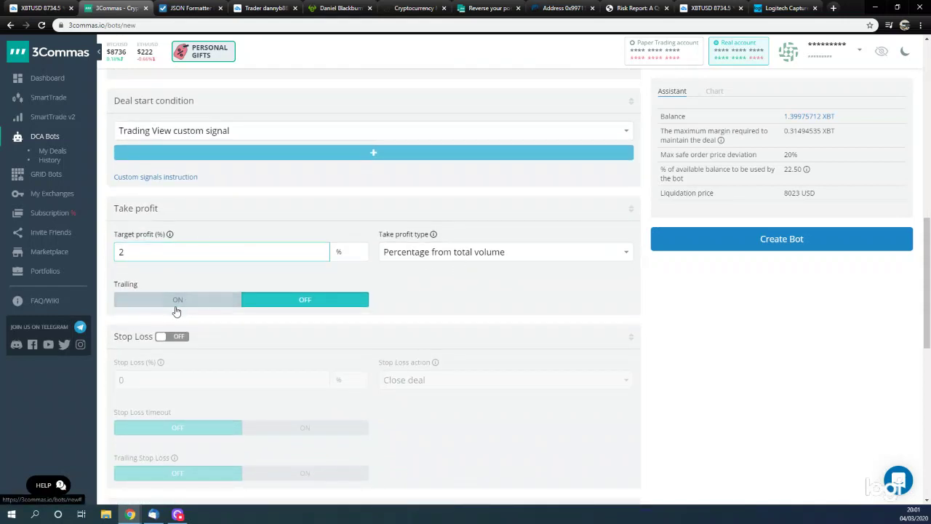
pyautogui.click(174, 301)
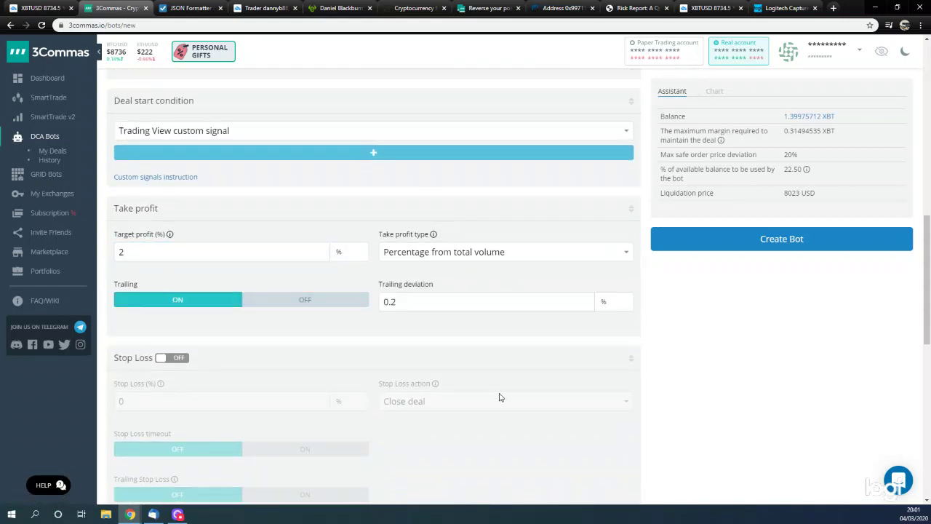
pyautogui.click(406, 304)
pyautogui.doubleClick(406, 304)
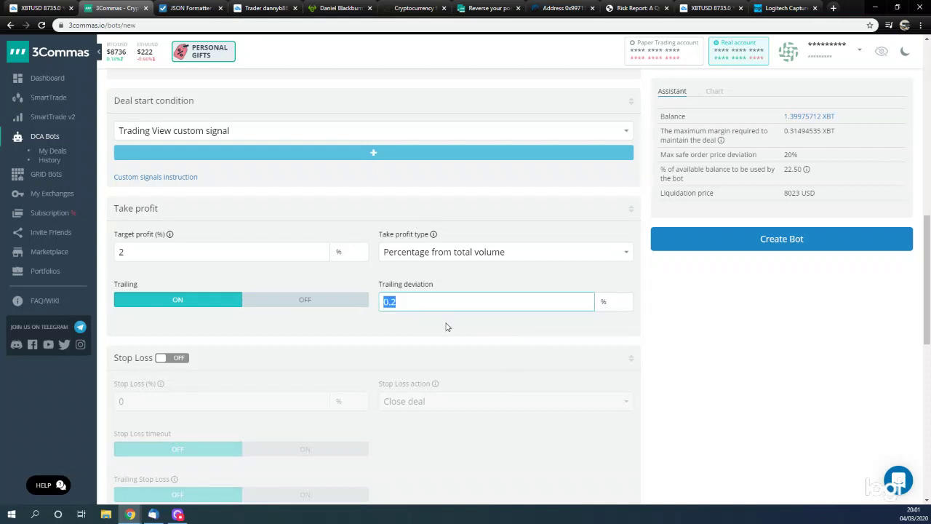
pyautogui.write('1')
pyautogui.doubleClick(405, 303)
pyautogui.click(390, 342)
pyautogui.scroll(-1, 325, 348)
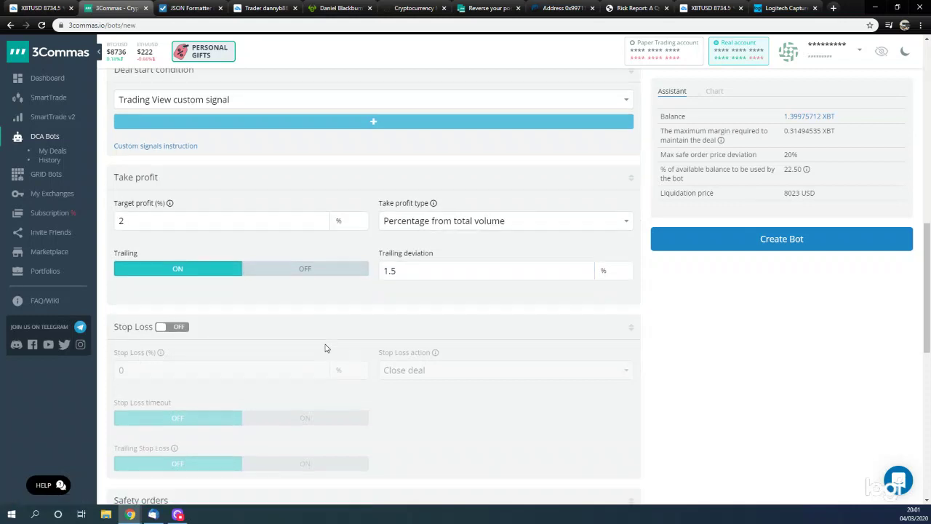
# - Turn on a 2.5% stop loss with Close deal as its action
pyautogui.scroll(-1, 325, 348)
pyautogui.click(169, 309)
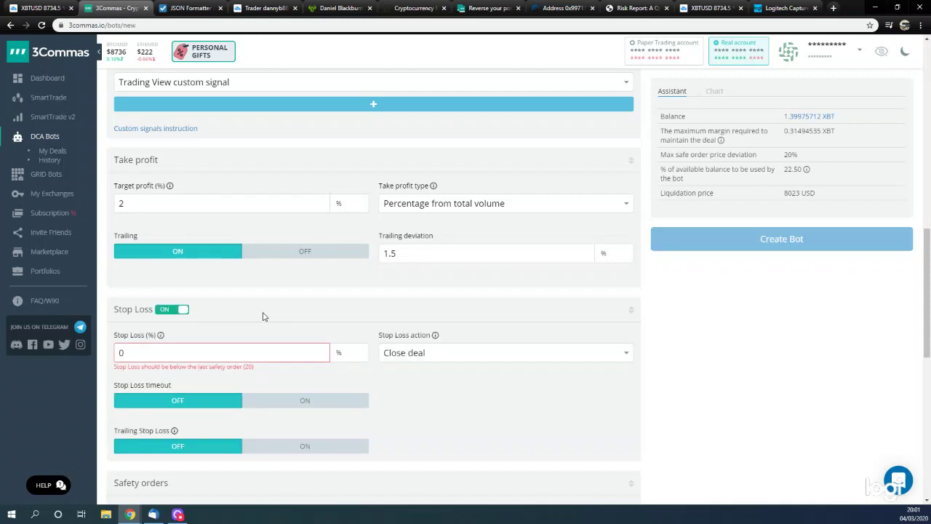
pyautogui.scroll(-1, 381, 295)
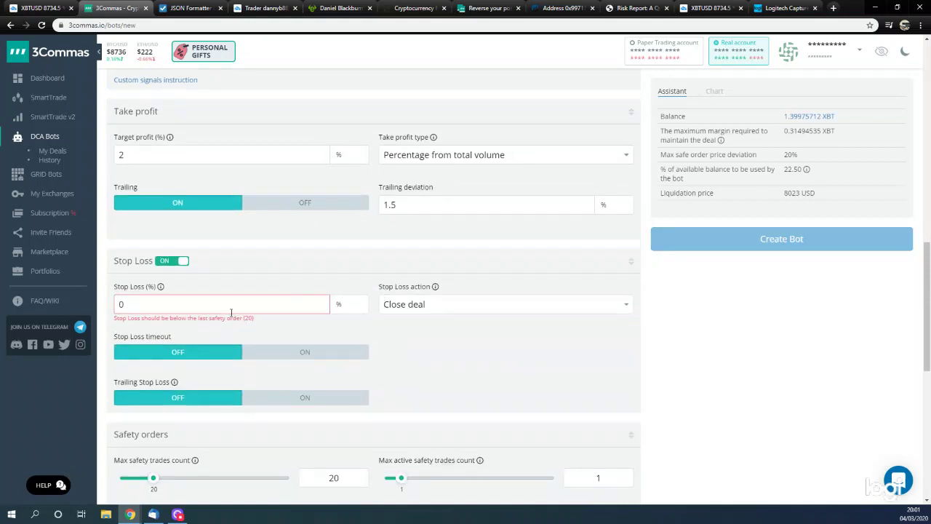
pyautogui.doubleClick(178, 303)
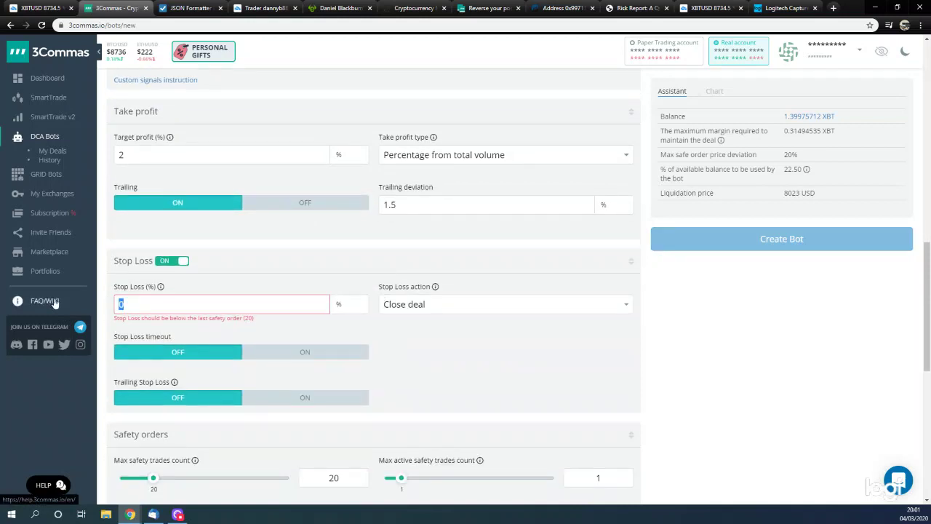
pyautogui.write('2.5')
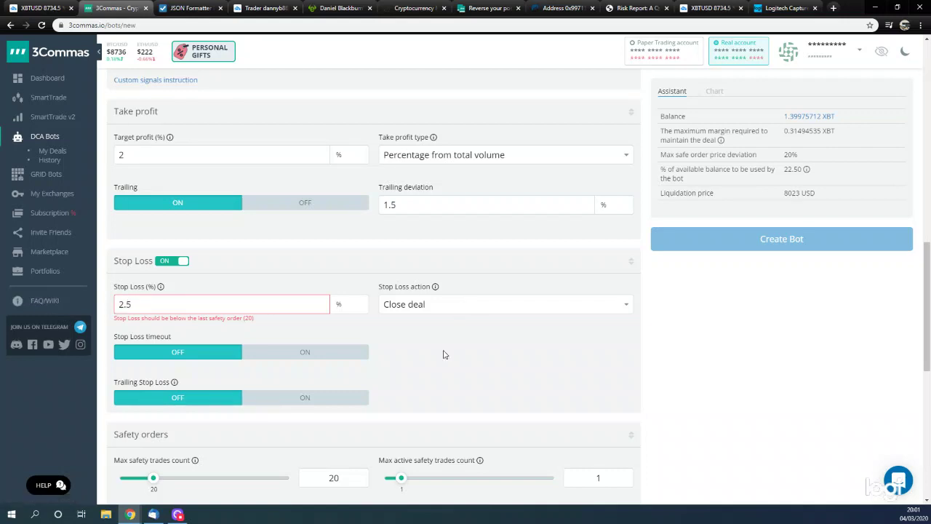
pyautogui.click(421, 307)
pyautogui.click(430, 387)
pyautogui.scroll(-1, 437, 339)
pyautogui.scroll(-1, 437, 340)
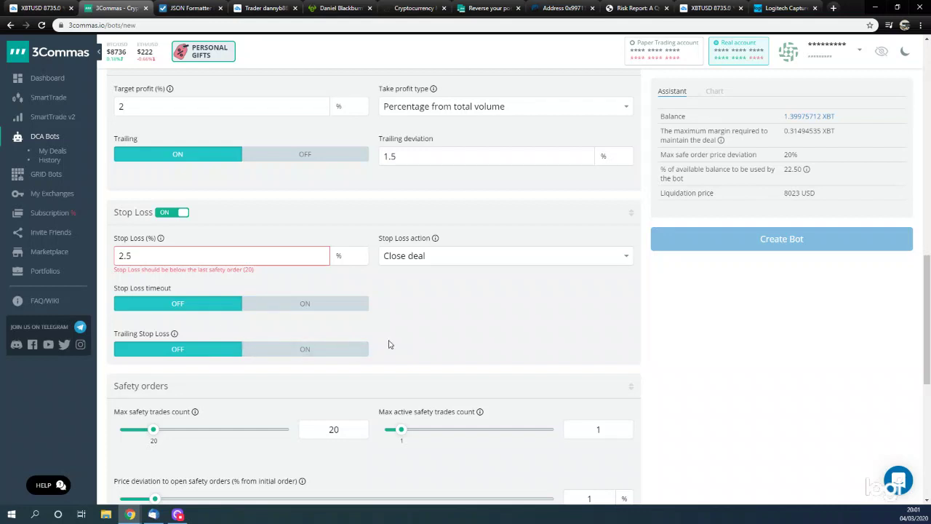
pyautogui.scroll(2, 456, 343)
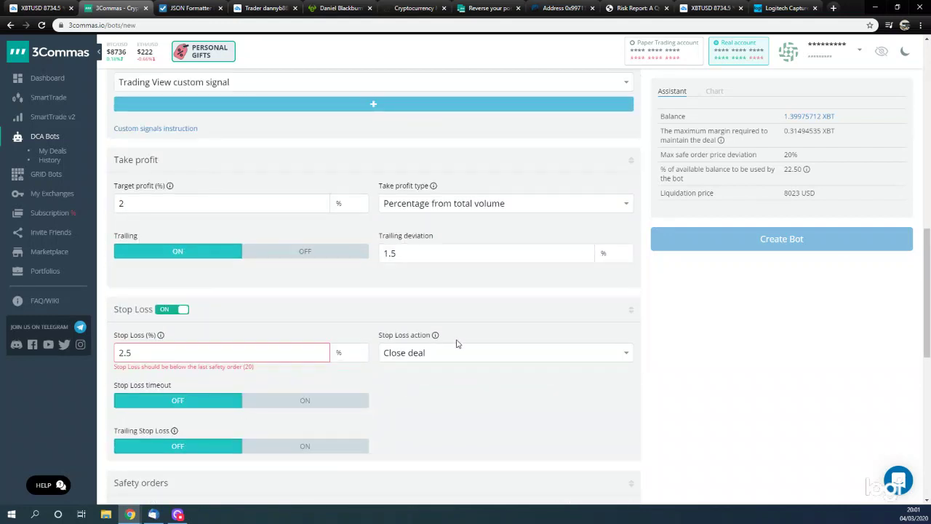
pyautogui.scroll(-4, 456, 343)
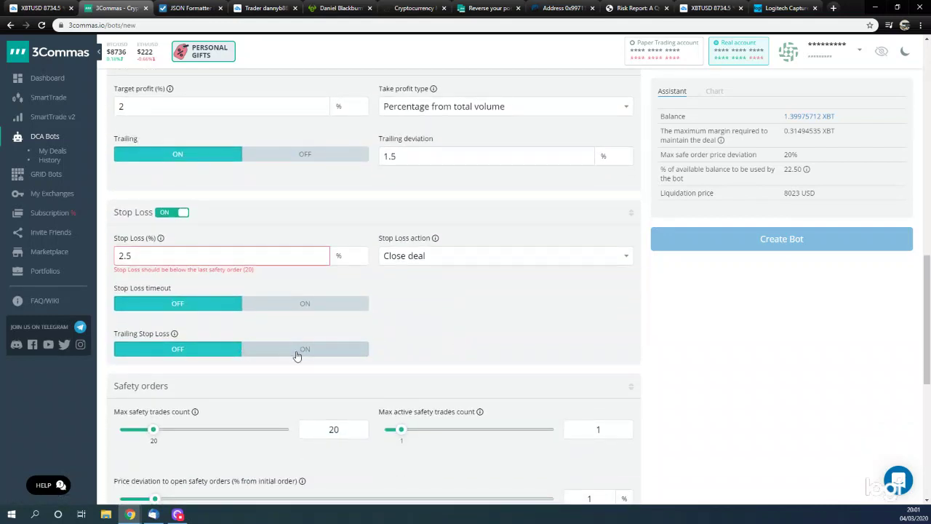
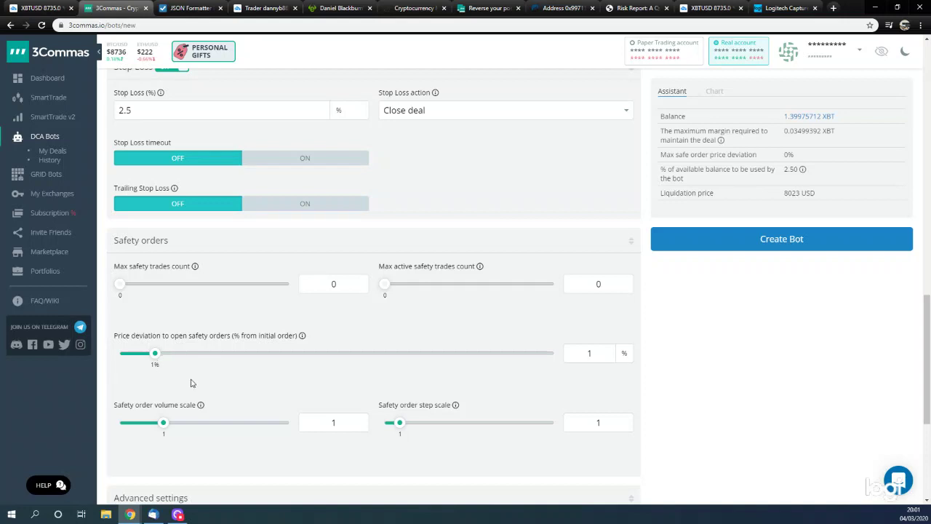
pyautogui.scroll(-3, 291, 355)
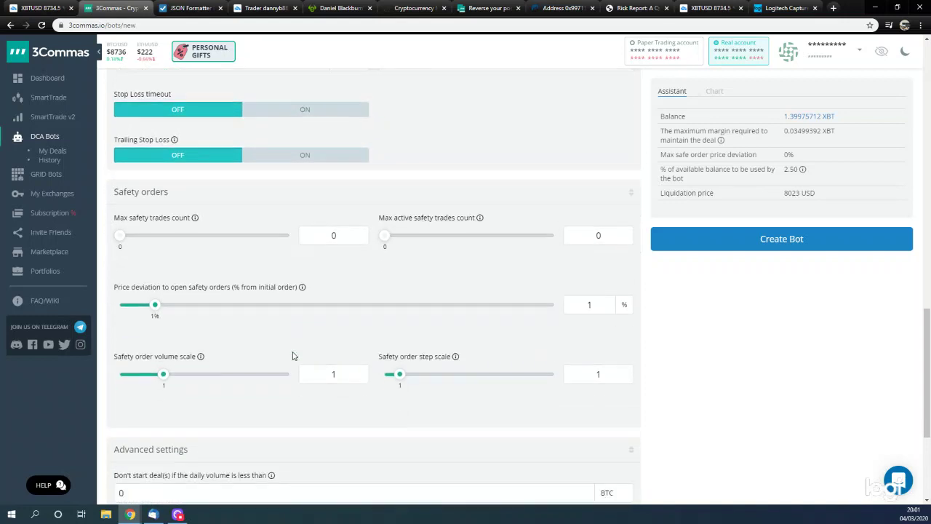
pyautogui.scroll(-3, 294, 357)
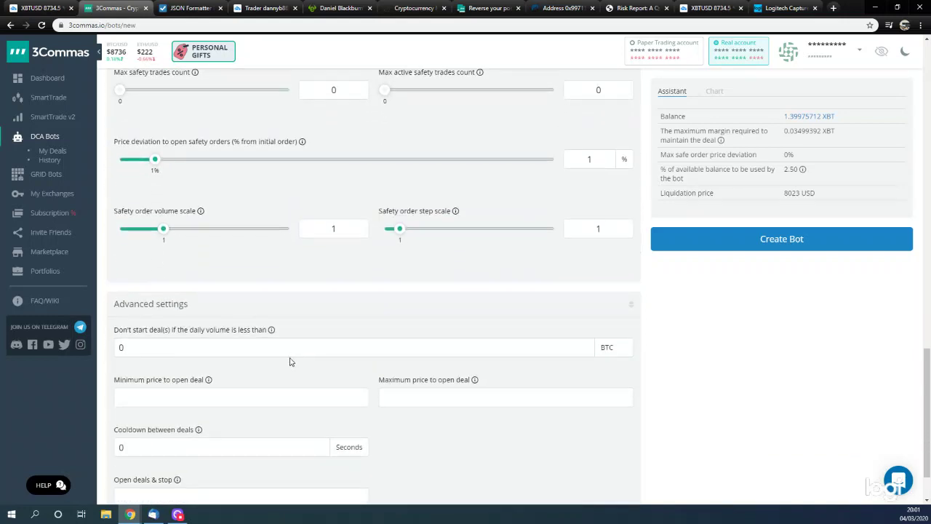
pyautogui.scroll(-2, 289, 361)
pyautogui.scroll(1, 187, 277)
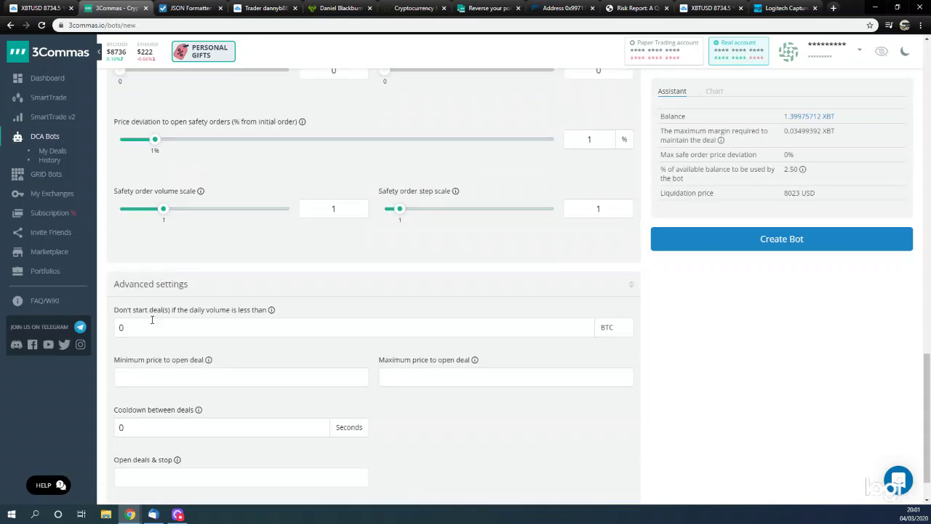
pyautogui.scroll(20, 322, 385)
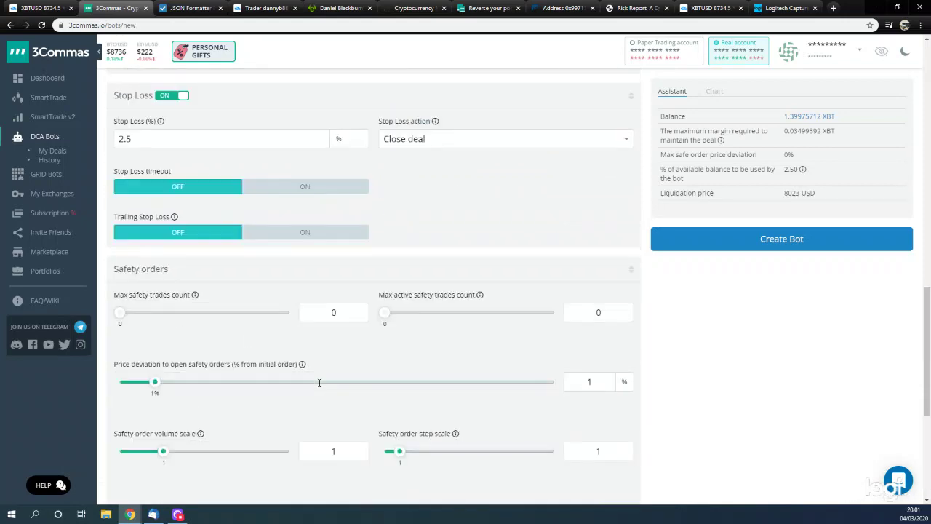
pyautogui.scroll(-2, 323, 384)
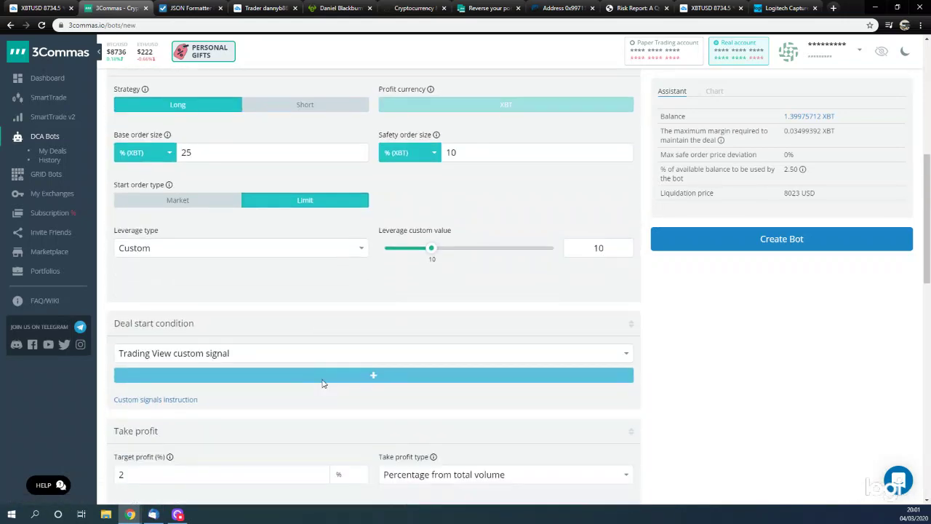
pyautogui.scroll(3, 505, 333)
pyautogui.scroll(-2, 270, 235)
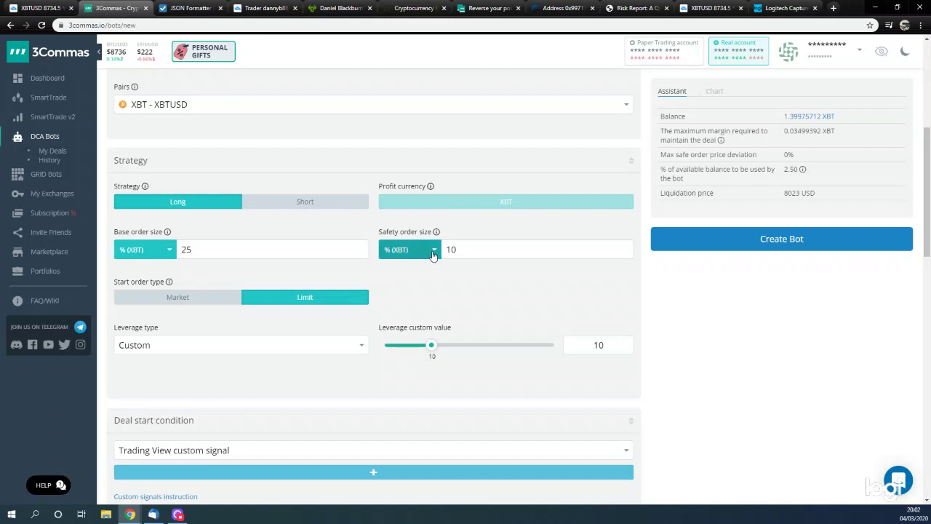
pyautogui.scroll(-1, 432, 249)
pyautogui.scroll(-1, 429, 228)
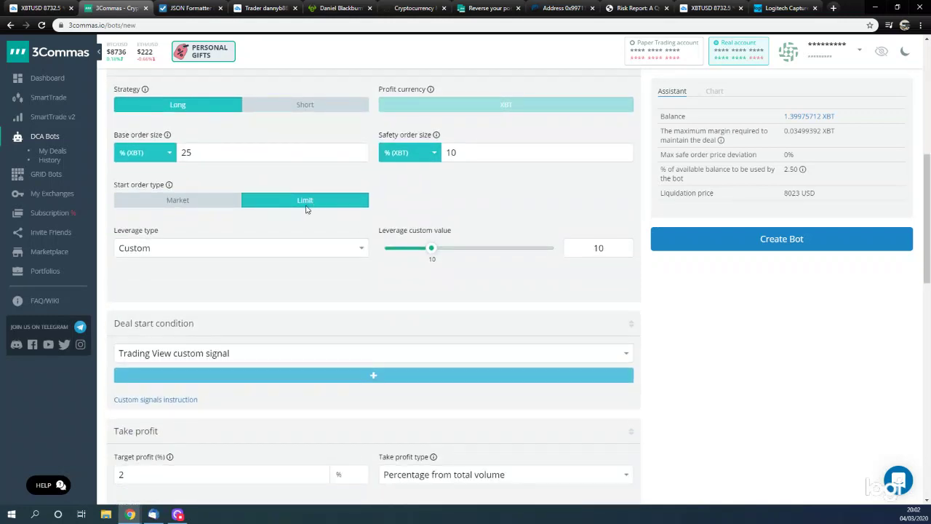
pyautogui.scroll(-4, 306, 264)
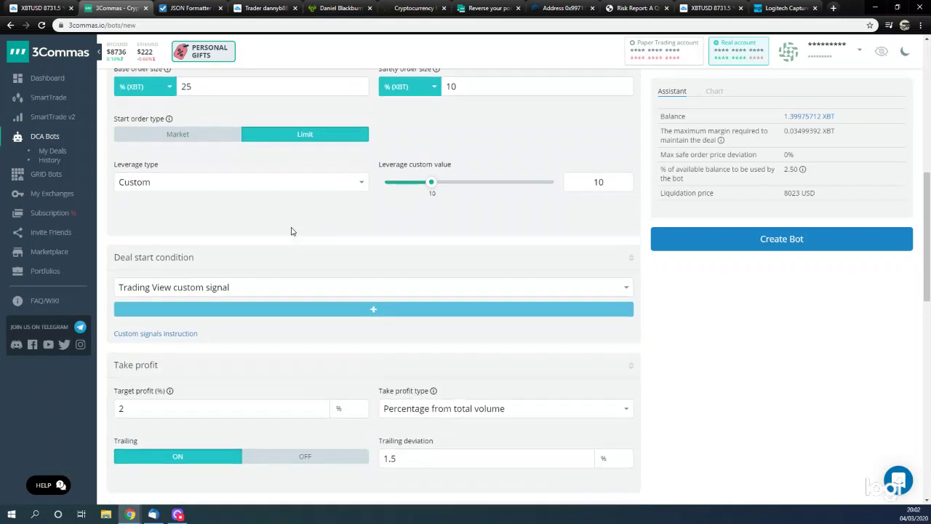
pyautogui.scroll(2, 404, 335)
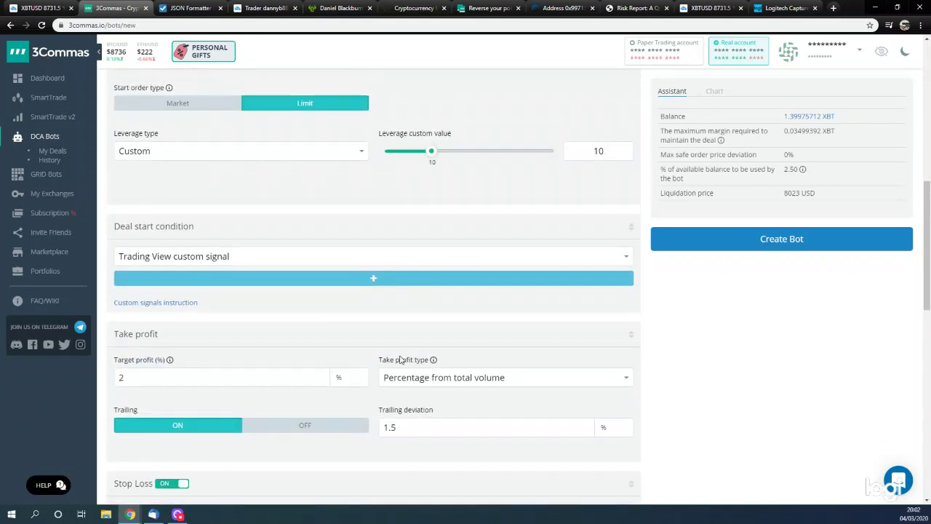
pyautogui.scroll(-1, 331, 373)
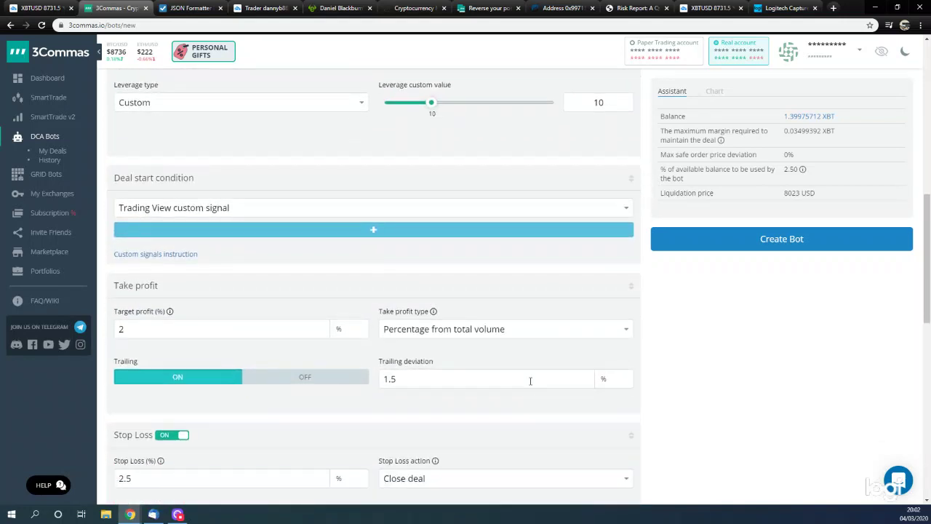
pyautogui.scroll(-1, 410, 381)
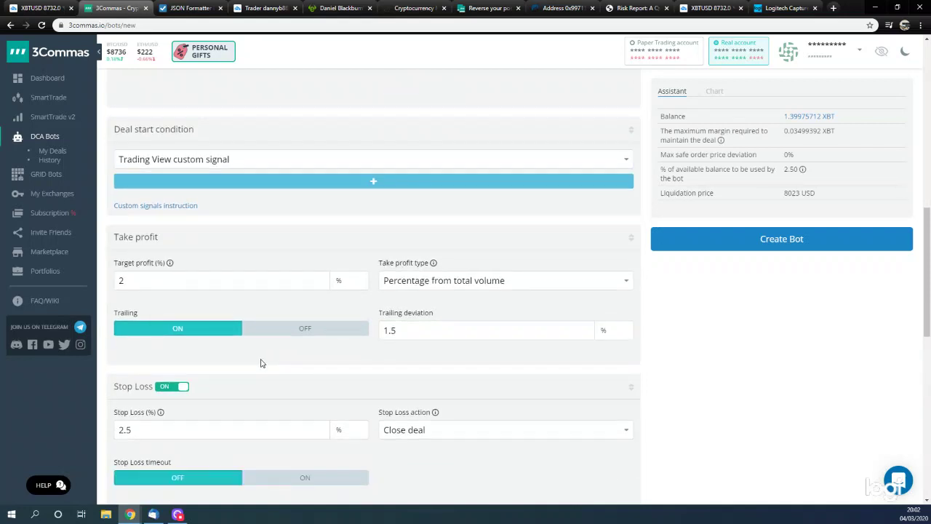
pyautogui.scroll(-2, 269, 371)
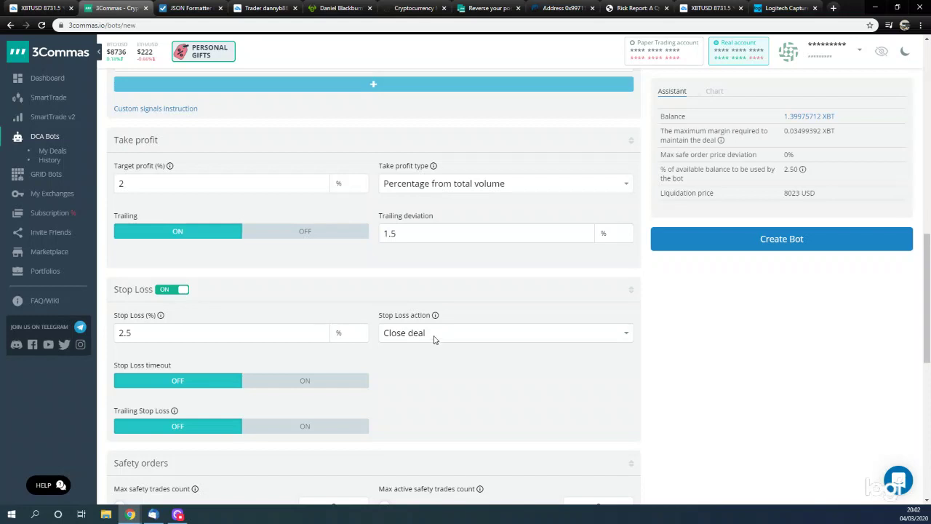
pyautogui.scroll(-1, 435, 344)
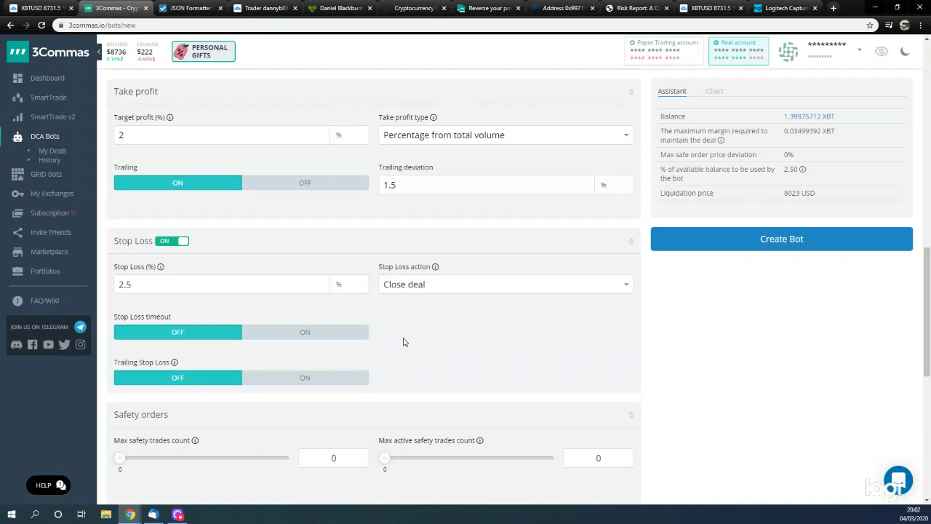
# - Turn on trailing stop loss for the long bot
pyautogui.click(295, 379)
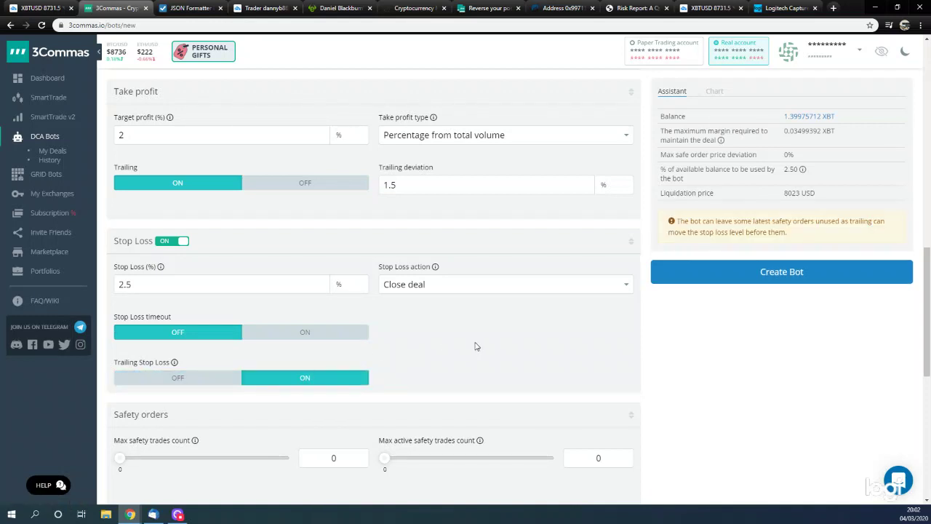
pyautogui.scroll(-2, 474, 346)
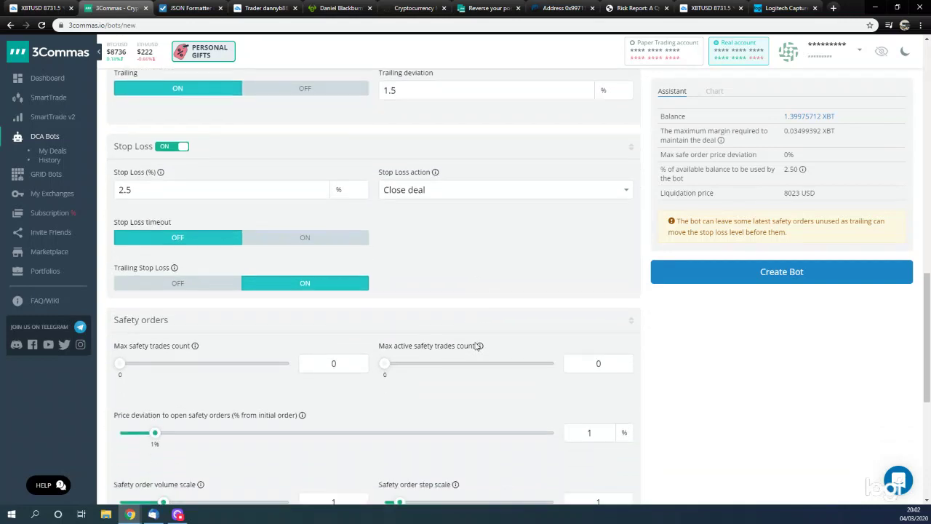
pyautogui.scroll(1, 466, 314)
pyautogui.scroll(-3, 465, 314)
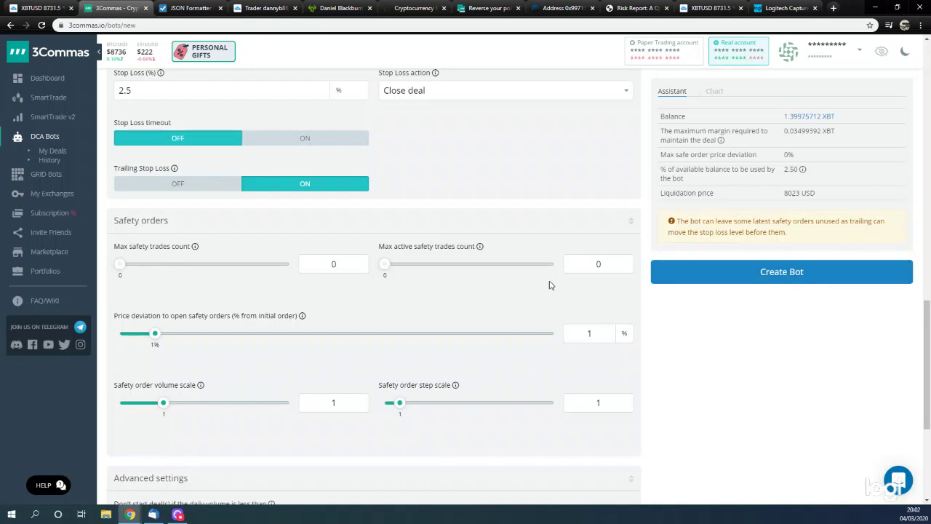
# - Set safety order price deviation to 0.61% and volume scale to 0.1, then create the long bot
pyautogui.moveTo(151, 332); pyautogui.dragTo(99, 341)
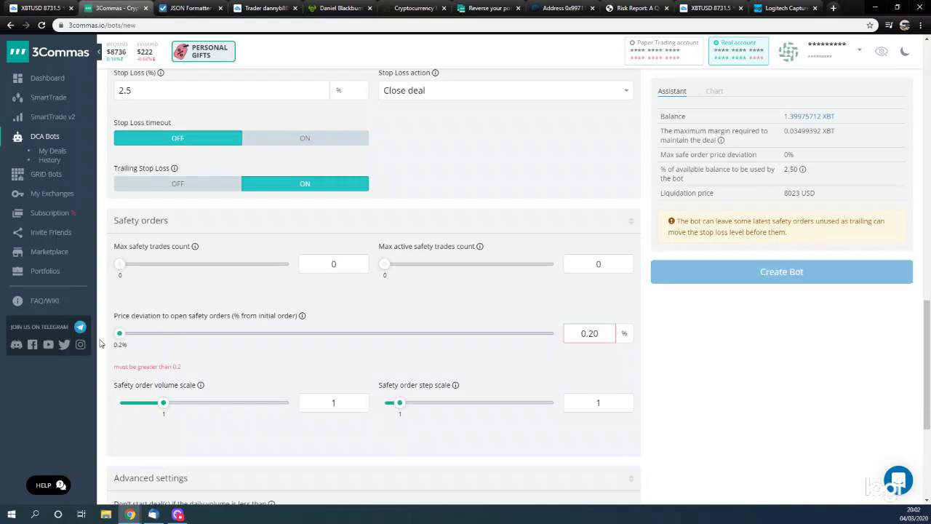
pyautogui.moveTo(166, 405); pyautogui.dragTo(137, 333)
pyautogui.scroll(1, 448, 316)
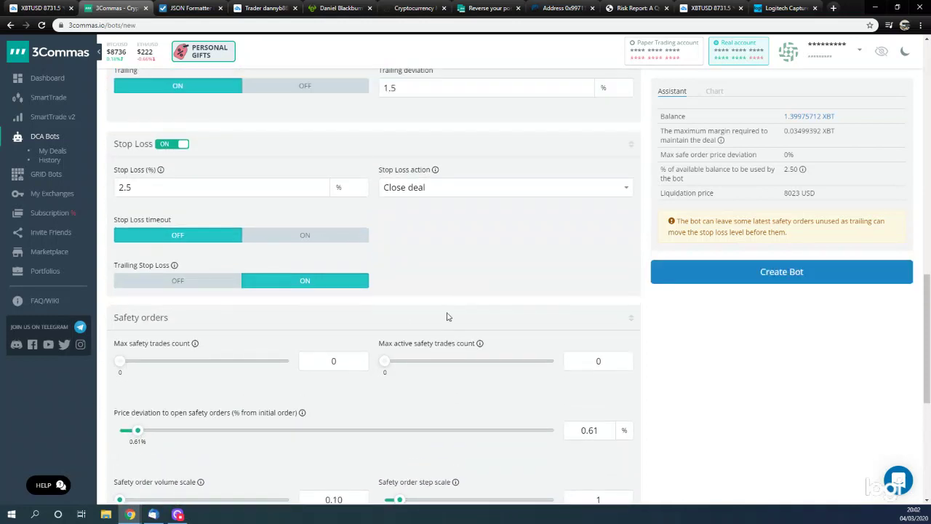
pyautogui.scroll(1, 470, 289)
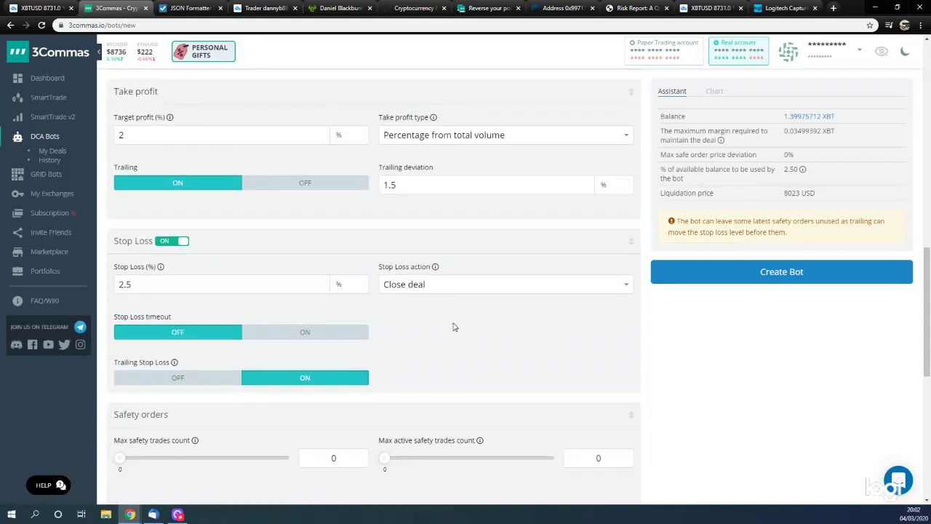
pyautogui.scroll(1, 459, 332)
pyautogui.scroll(-1, 552, 320)
pyautogui.scroll(-1, 173, 413)
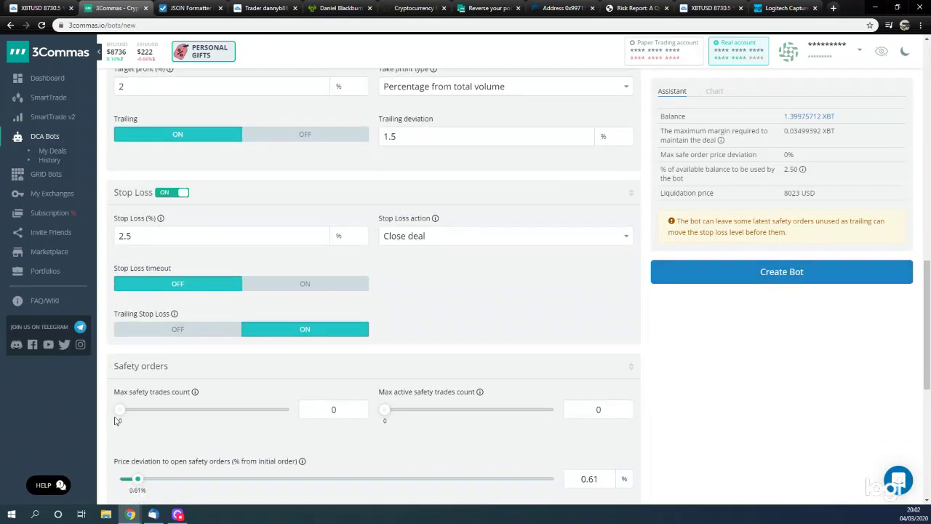
pyautogui.scroll(3, 547, 333)
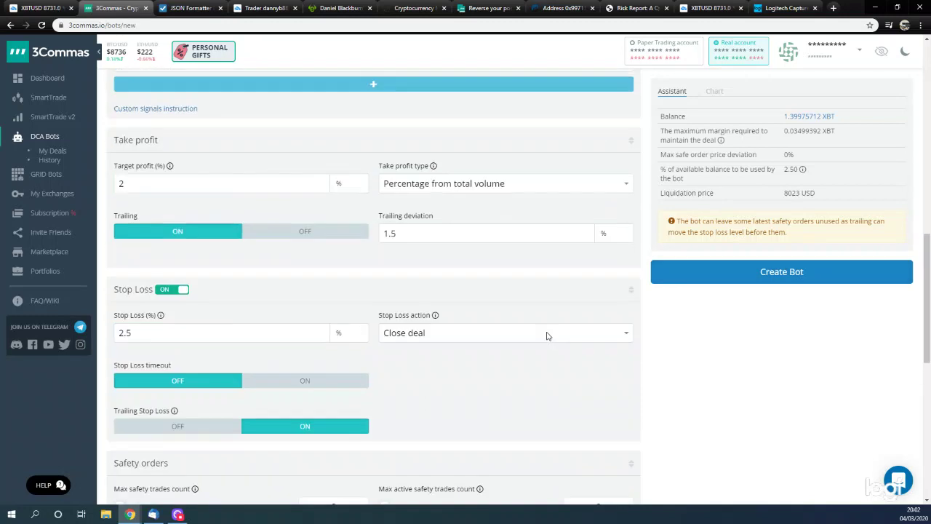
pyautogui.scroll(-2, 542, 340)
pyautogui.click(771, 277)
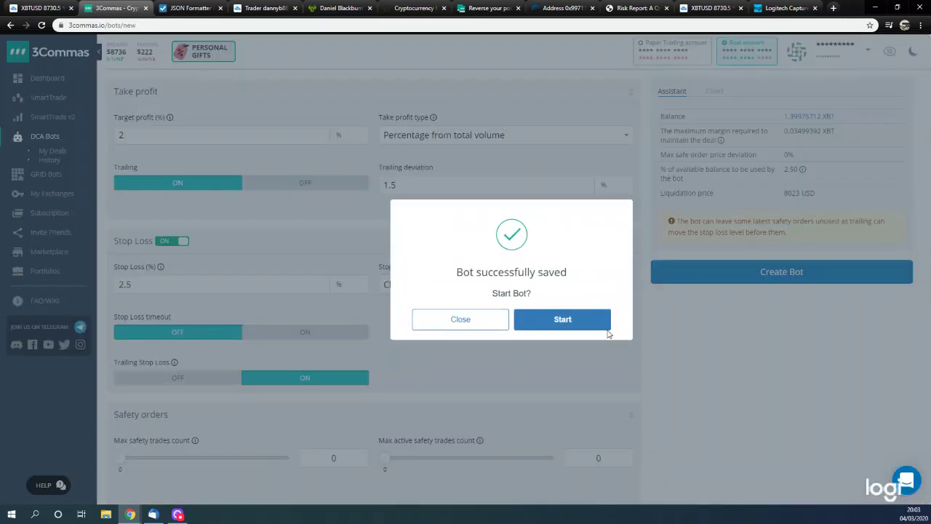
# - Start the Bitmex 2 Dominator XBT Long Bot, confirm it's on, and return to DCA Bots
pyautogui.click(563, 323)
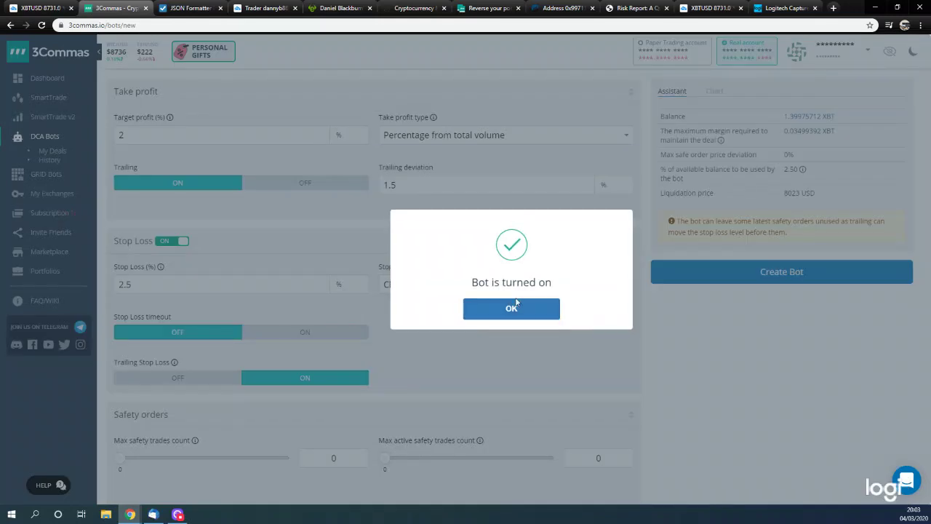
pyautogui.click(517, 306)
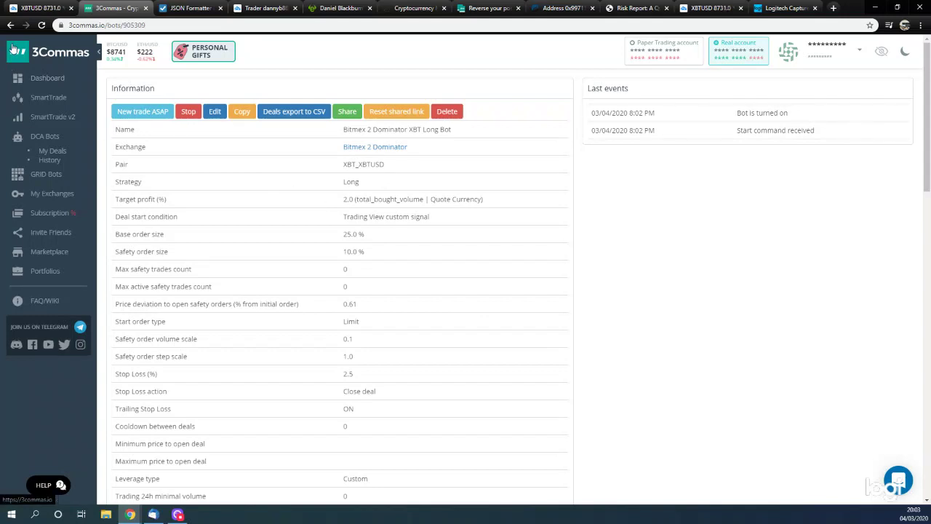
pyautogui.click(46, 139)
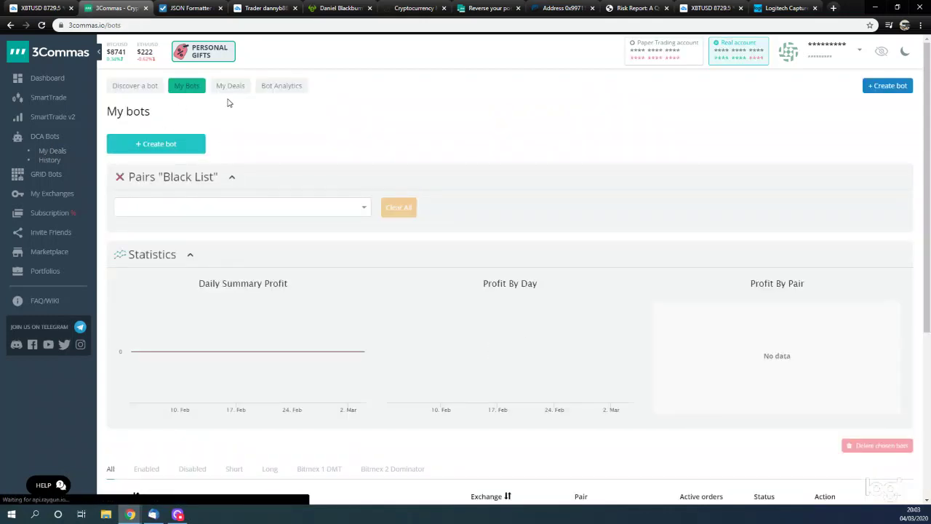
# - Create a new bot with Short strategy, XBT - XBTUSD pair and Bitmex 2 Dominator exchange
pyautogui.click(170, 147)
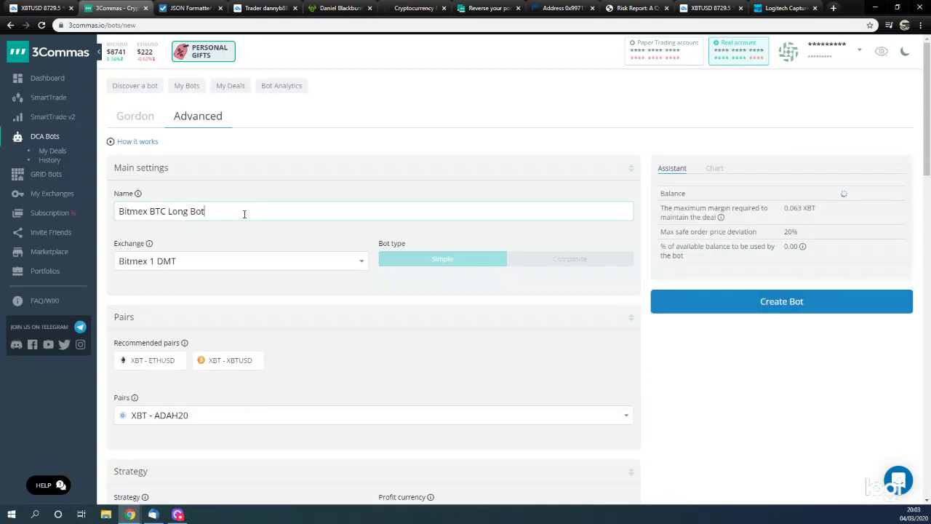
pyautogui.click(244, 213)
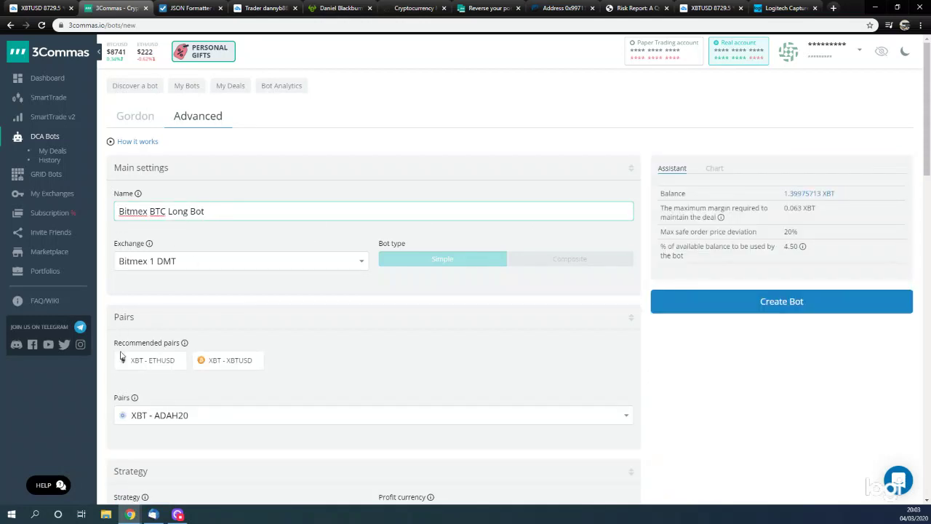
pyautogui.scroll(-1, 205, 379)
pyautogui.click(287, 465)
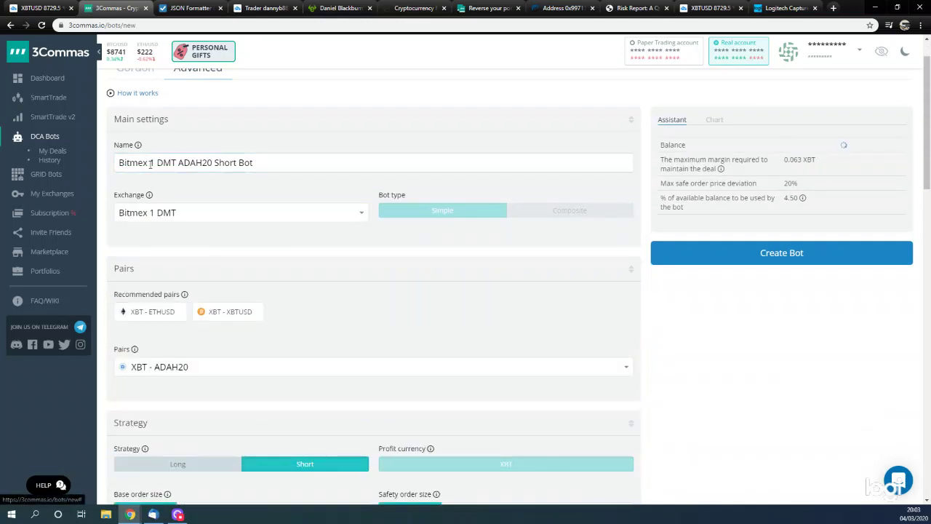
pyautogui.click(241, 312)
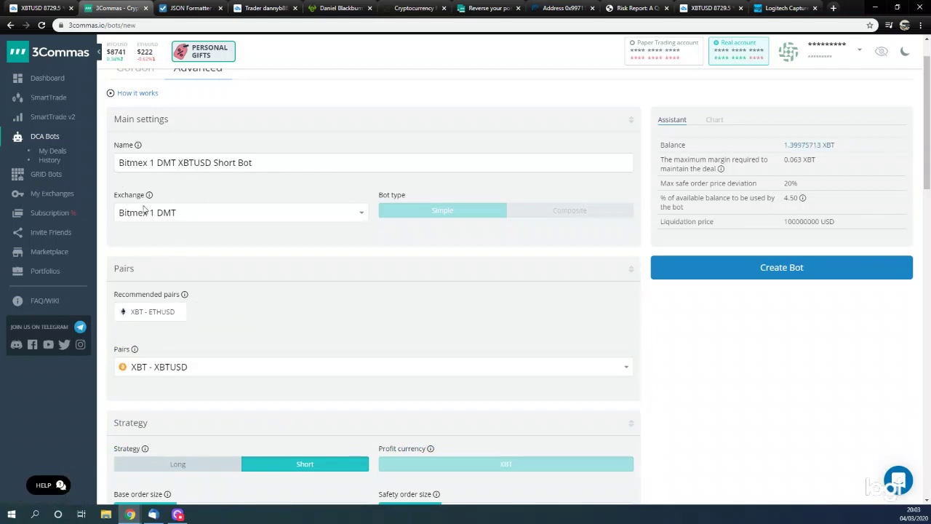
pyautogui.click(239, 212)
pyautogui.click(170, 248)
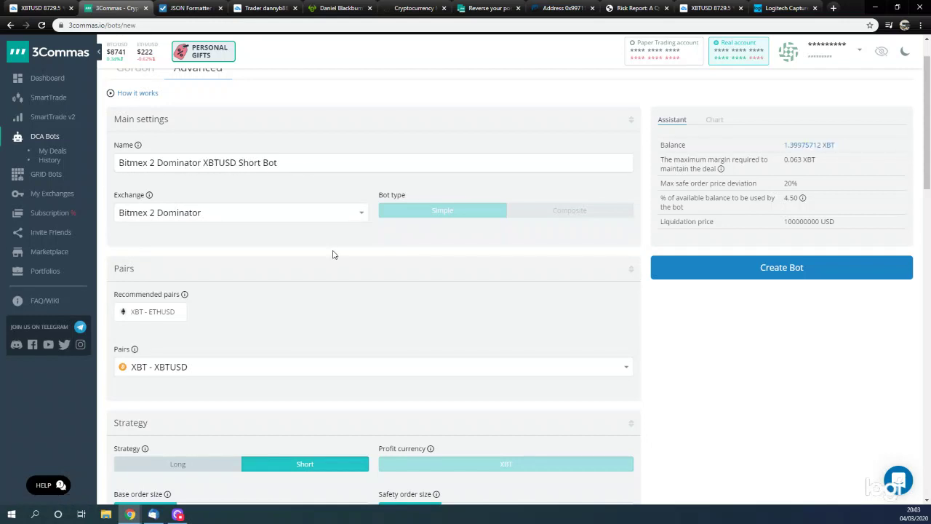
# - Set base order size to 25 % (XBT) and safety order size to 10 % (XBT)
pyautogui.scroll(-1, 342, 255)
pyautogui.scroll(-1, 305, 242)
pyautogui.scroll(-4, 269, 240)
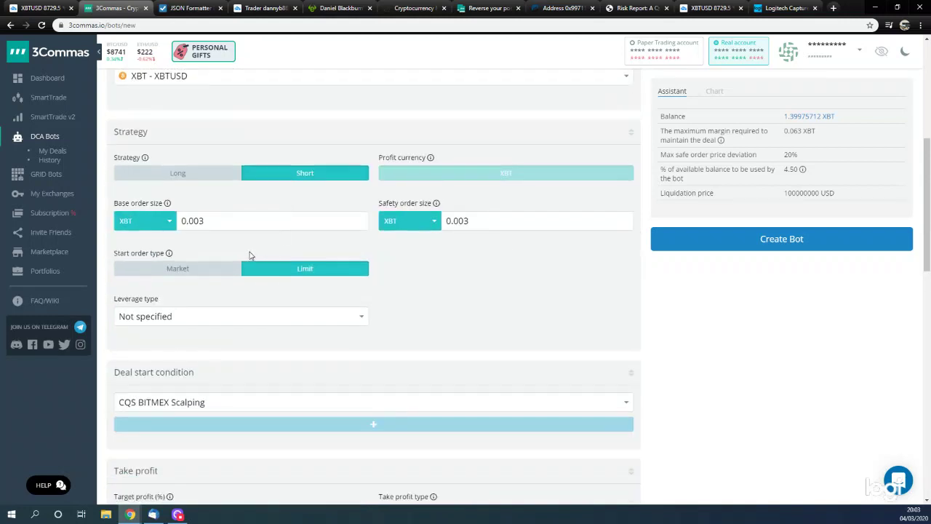
pyautogui.click(145, 221)
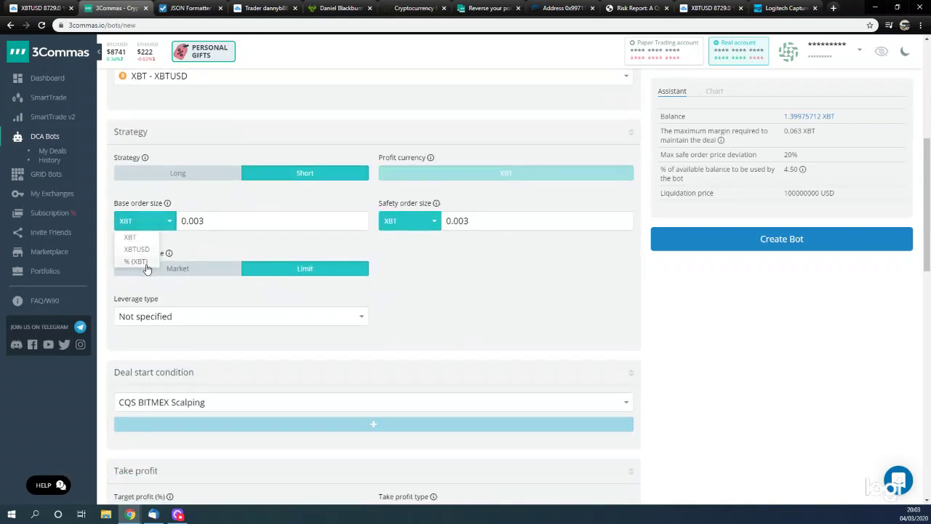
pyautogui.click(149, 260)
pyautogui.write('25')
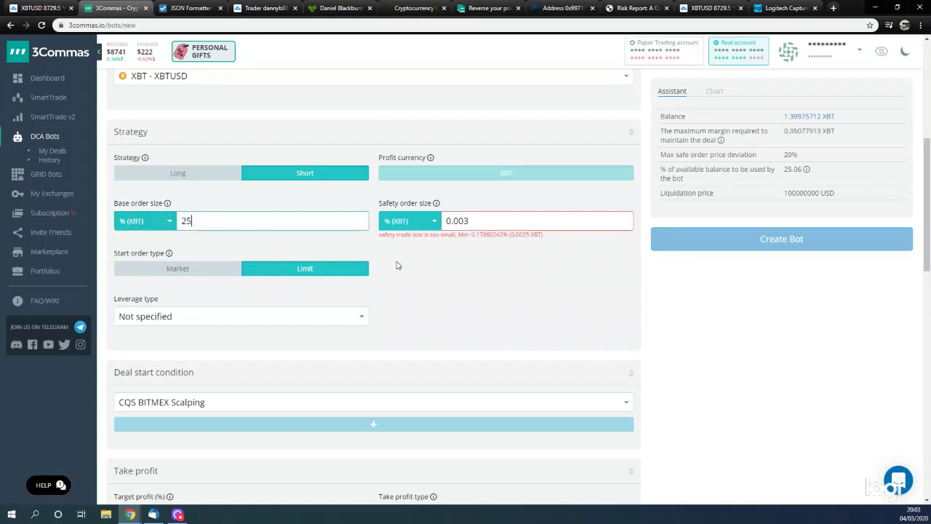
pyautogui.click(429, 220)
pyautogui.click(407, 261)
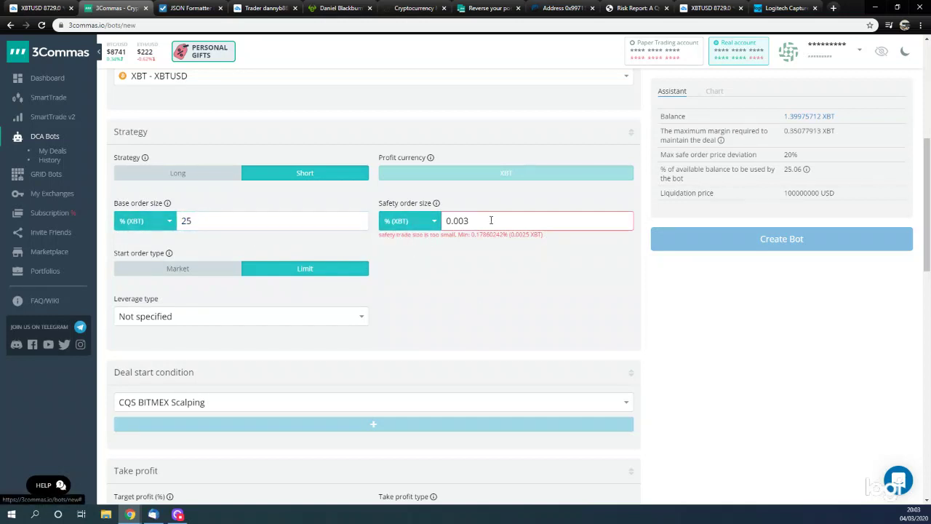
pyautogui.moveTo(482, 220); pyautogui.dragTo(415, 221)
pyautogui.write('10')
pyautogui.click(461, 273)
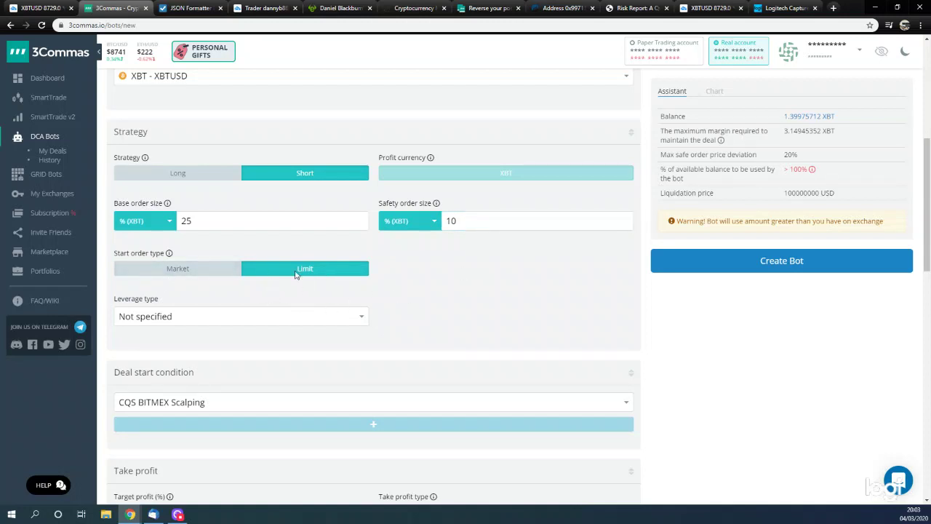
# - Set the leverage type to Custom at 10x
pyautogui.scroll(-1, 466, 289)
pyautogui.click(247, 270)
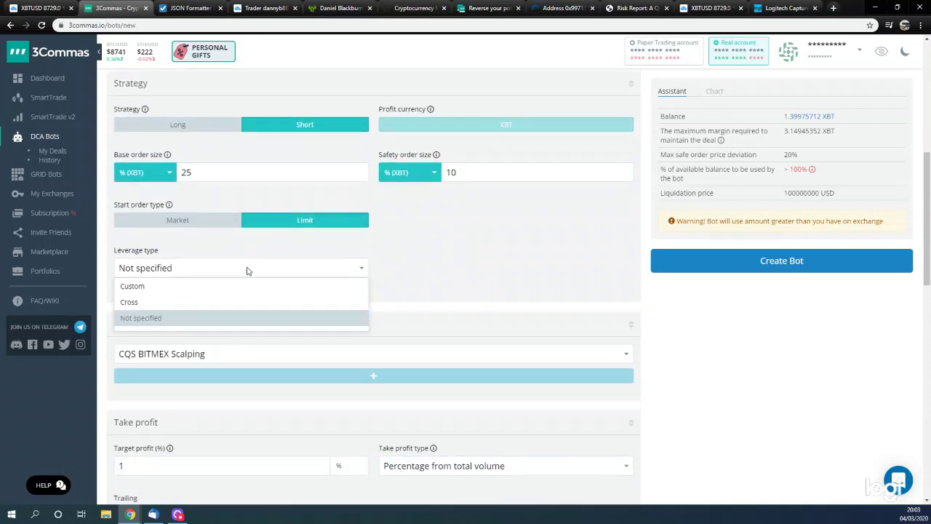
pyautogui.click(176, 288)
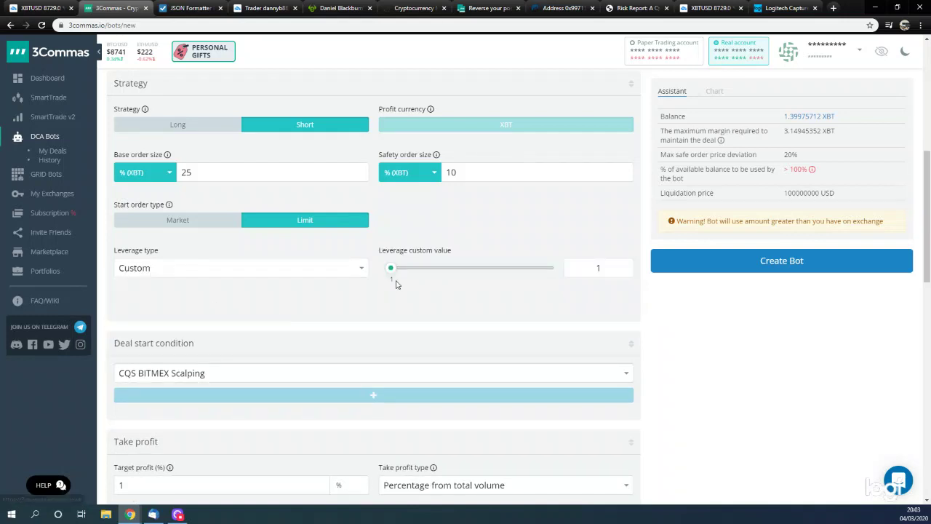
pyautogui.moveTo(392, 271); pyautogui.dragTo(435, 267)
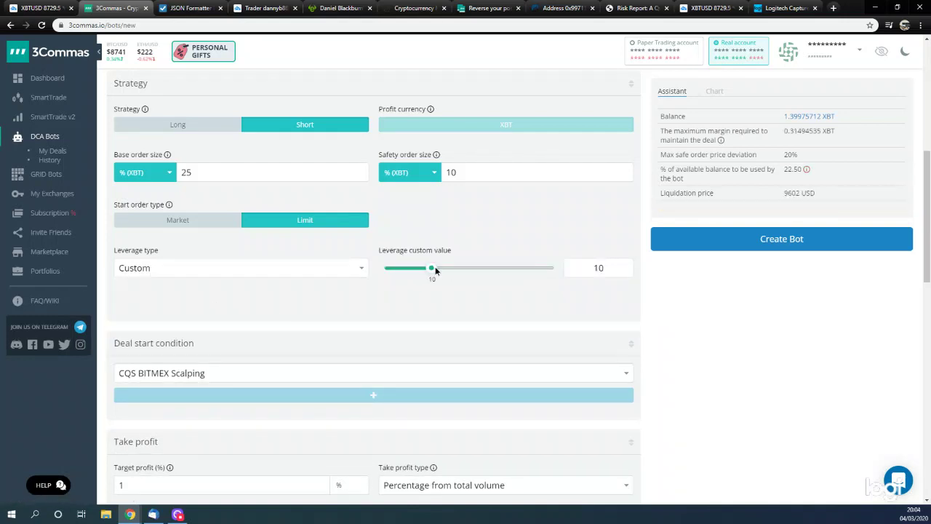
pyautogui.scroll(-2, 325, 304)
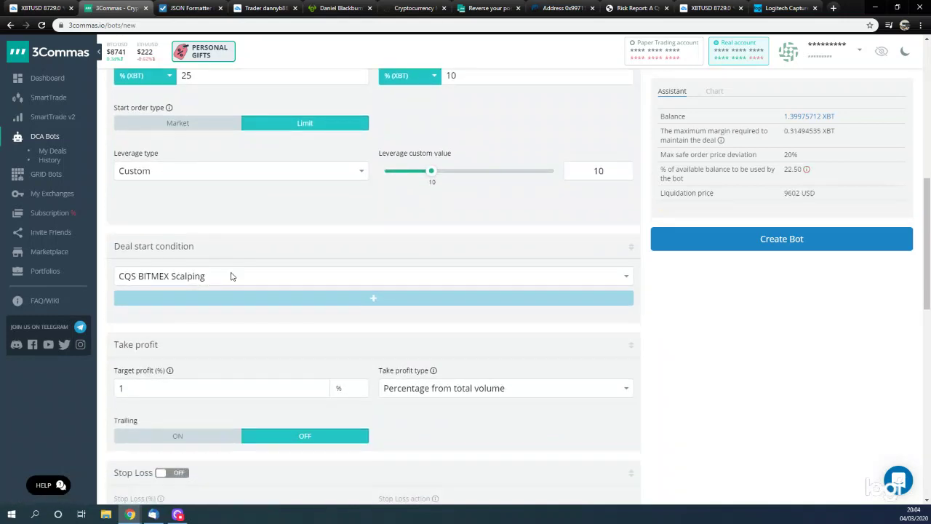
# - Start deals on a Trading View custom signal with 2% target profit and 1.5% trailing deviation
pyautogui.click(233, 275)
pyautogui.click(176, 350)
pyautogui.scroll(-2, 261, 269)
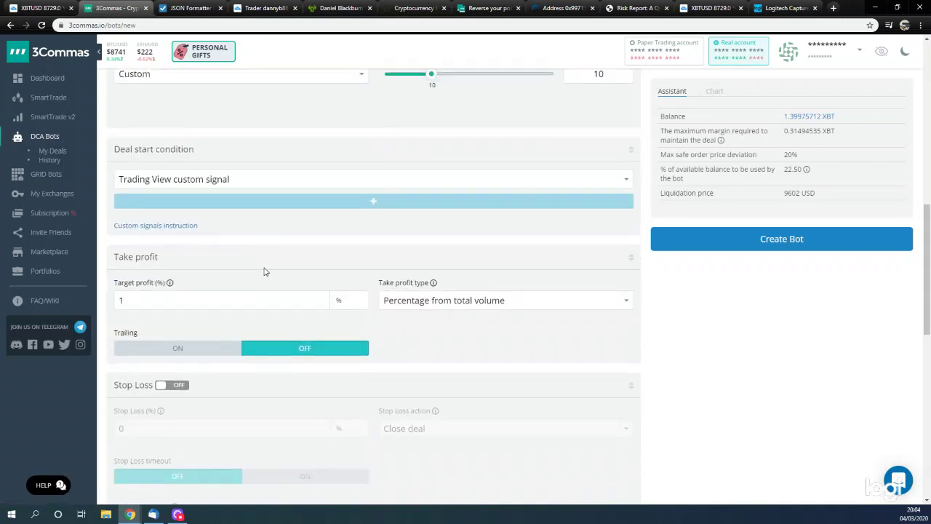
pyautogui.doubleClick(152, 299)
pyautogui.write('2')
pyautogui.scroll(-3, 461, 357)
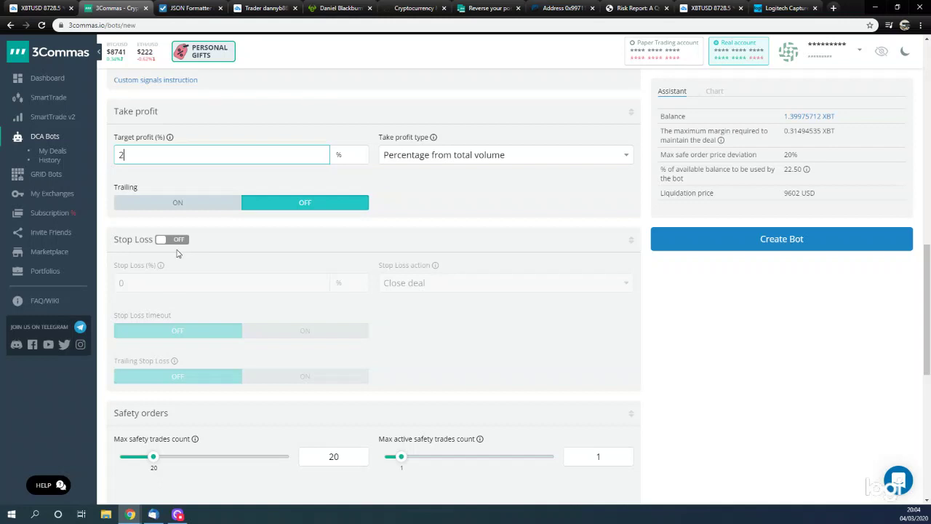
pyautogui.click(179, 205)
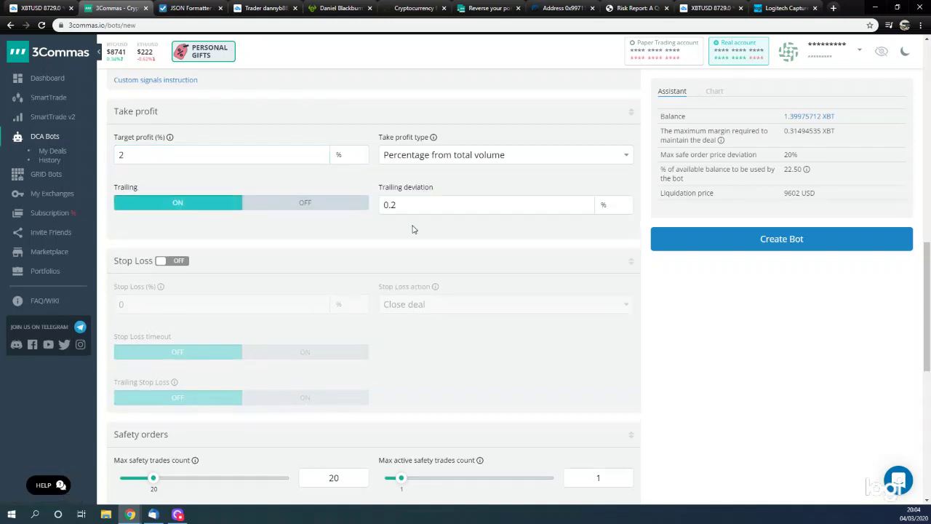
pyautogui.doubleClick(420, 207)
pyautogui.write('1.5')
# - Enable a 2.5% stop loss with trailing stop loss turned on
pyautogui.click(172, 260)
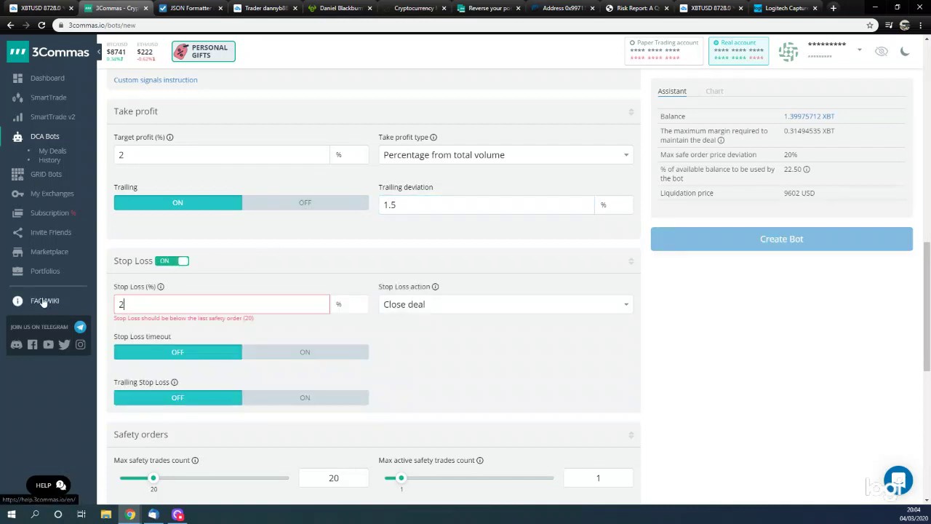
pyautogui.write('2.5')
pyautogui.scroll(-2, 183, 306)
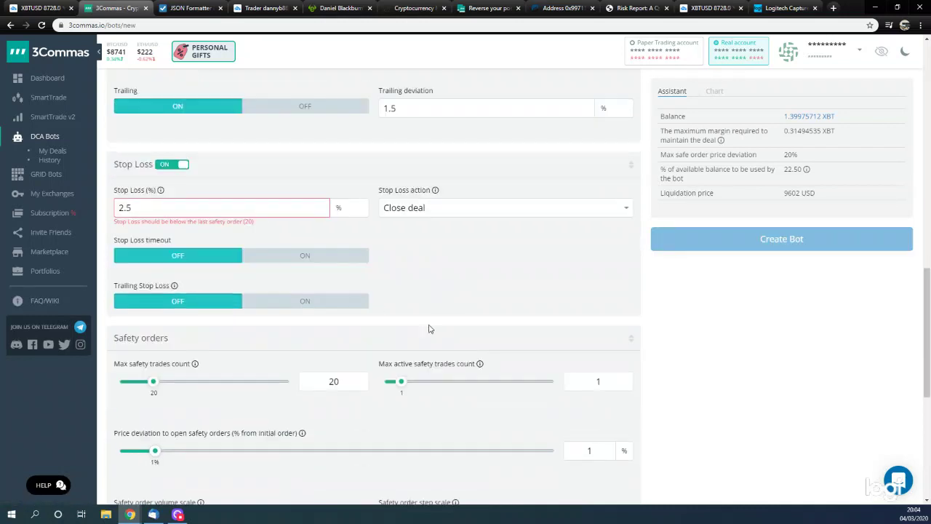
pyautogui.click(301, 301)
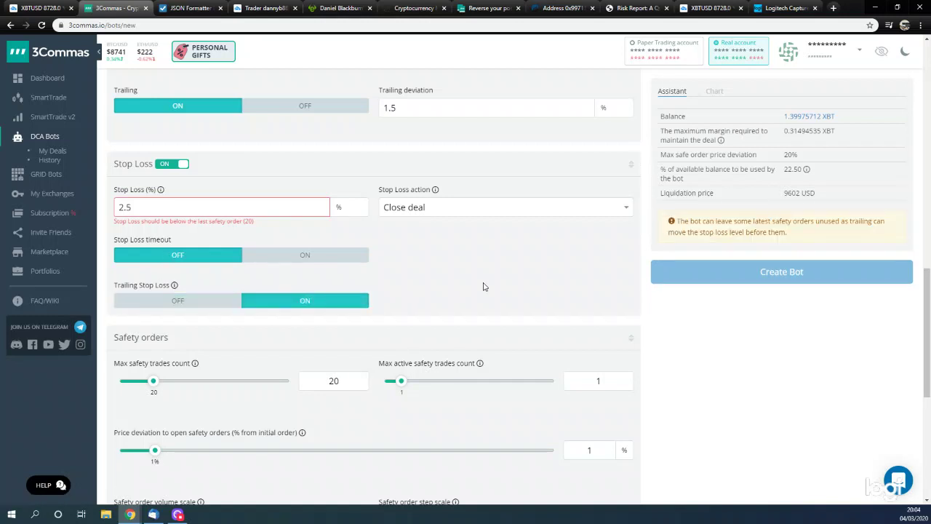
pyautogui.scroll(-2, 328, 320)
# - Set max safety trades count and max active safety trades to 0
pyautogui.moveTo(154, 290); pyautogui.dragTo(116, 285)
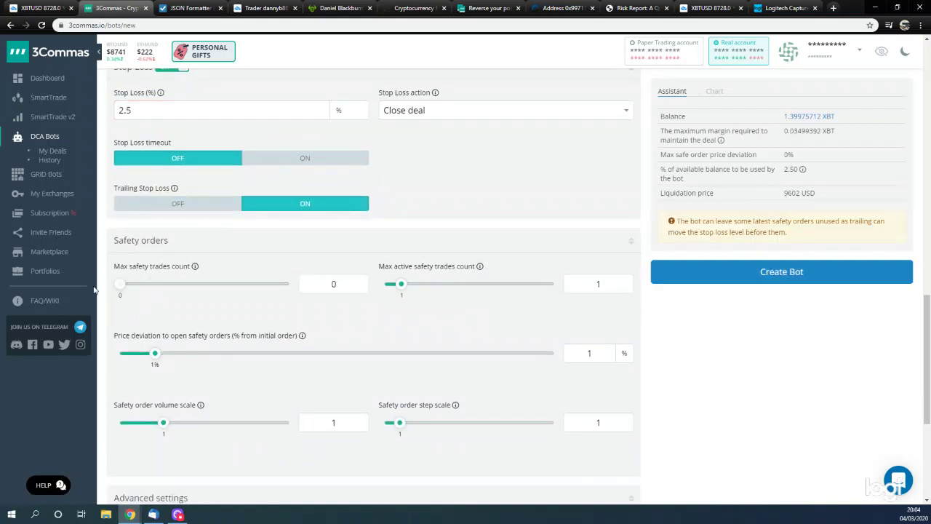
pyautogui.moveTo(403, 286); pyautogui.dragTo(346, 283)
pyautogui.scroll(-4, 200, 370)
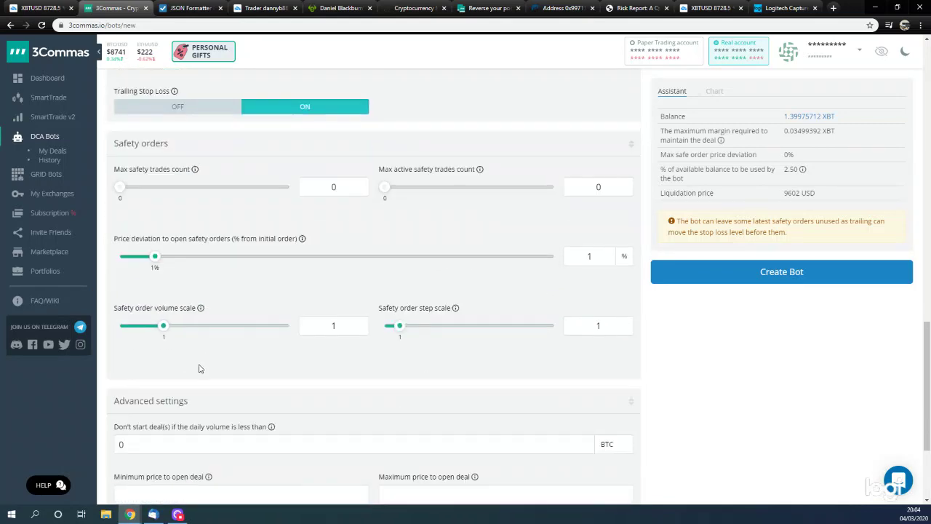
# - Review the short bot settings, create the bot and start it
pyautogui.scroll(6, 202, 366)
pyautogui.scroll(2, 202, 366)
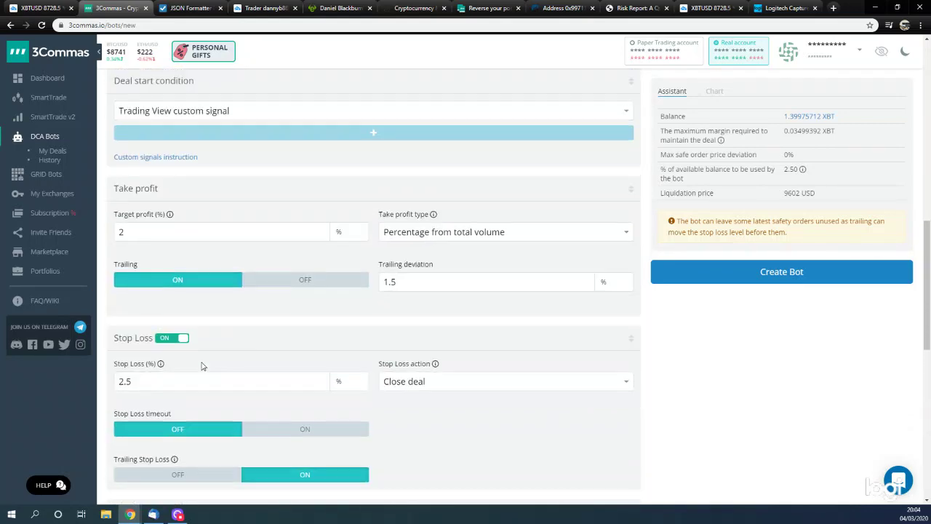
pyautogui.scroll(2, 196, 273)
pyautogui.scroll(3, 195, 273)
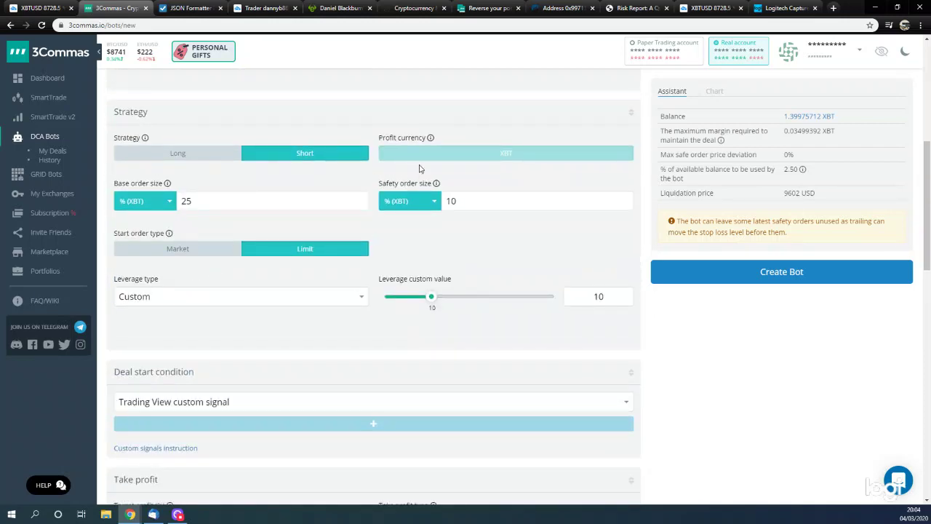
pyautogui.scroll(2, 349, 182)
pyautogui.scroll(2, 329, 183)
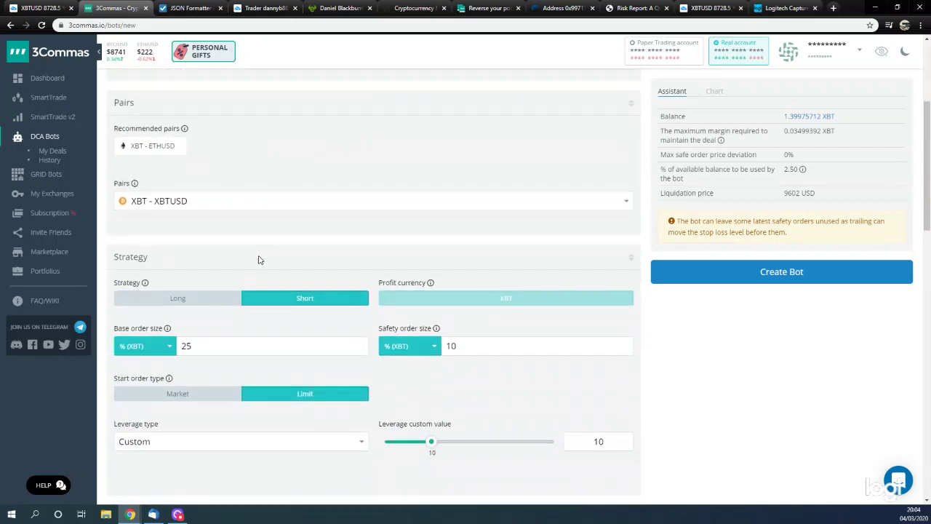
pyautogui.scroll(-8, 259, 258)
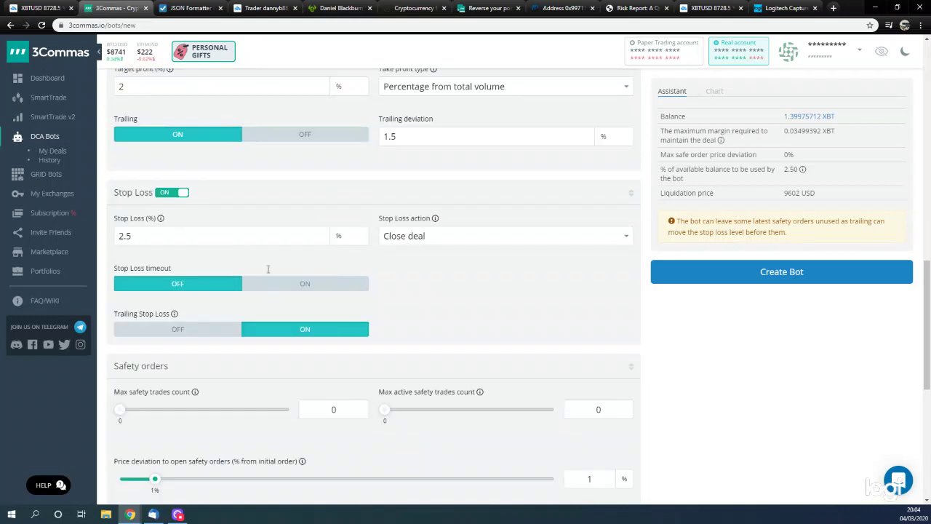
pyautogui.scroll(-2, 324, 301)
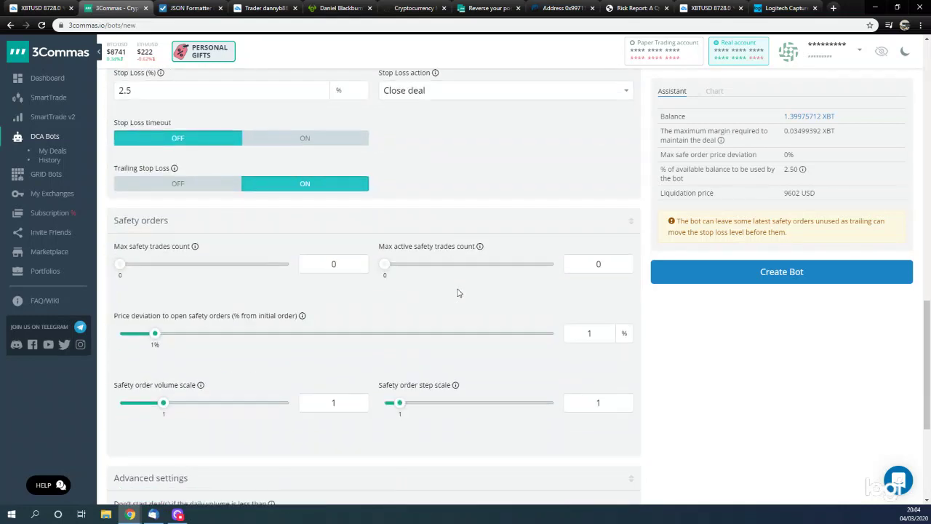
pyautogui.scroll(-3, 457, 293)
pyautogui.click(784, 278)
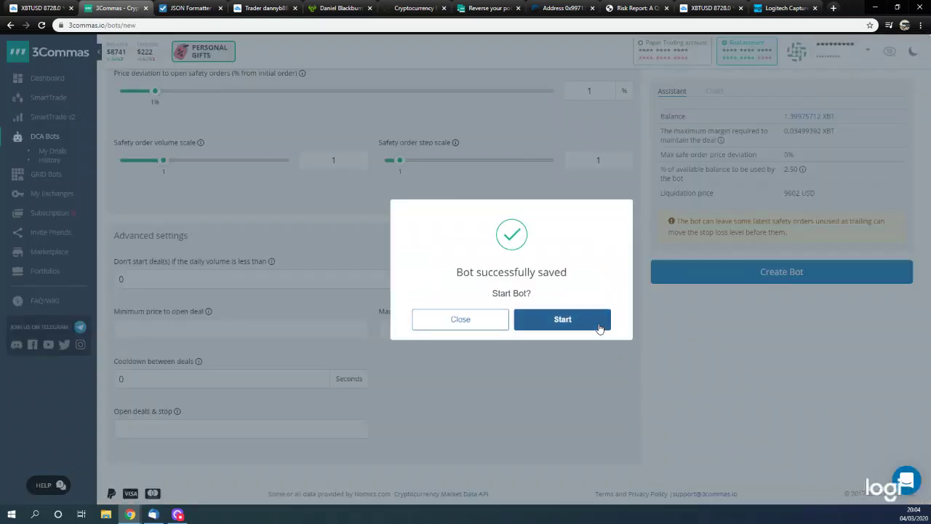
pyautogui.click(597, 323)
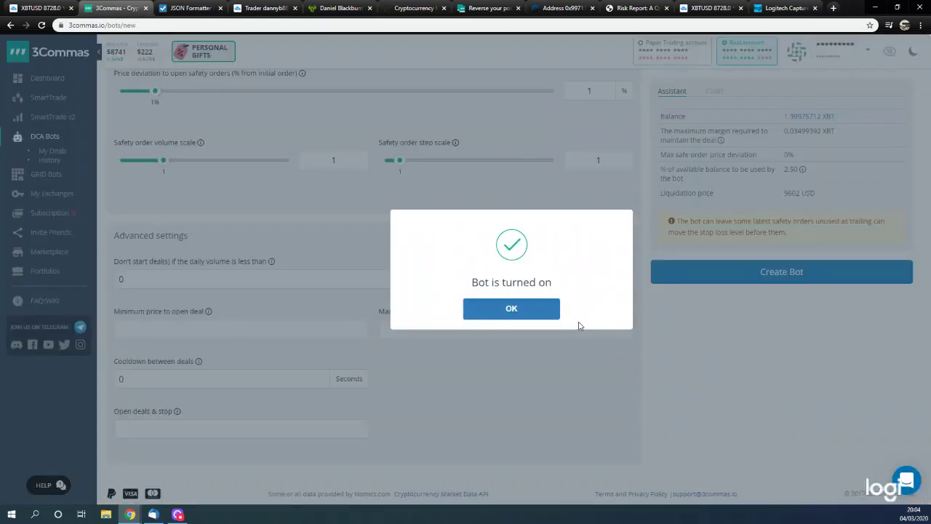
# - Acknowledge the 'Bot is turned on' message and go to the TradingView XBTUSD chart
pyautogui.click(495, 314)
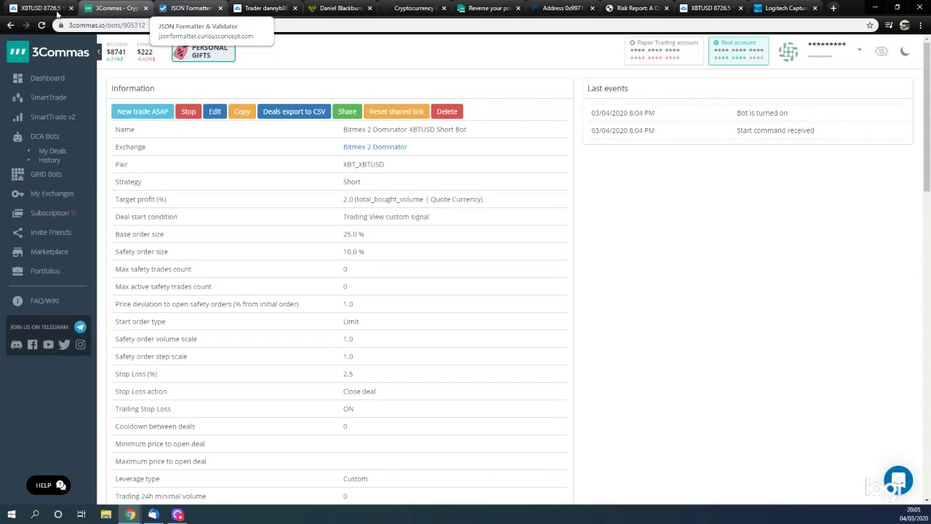
pyautogui.click(29, 7)
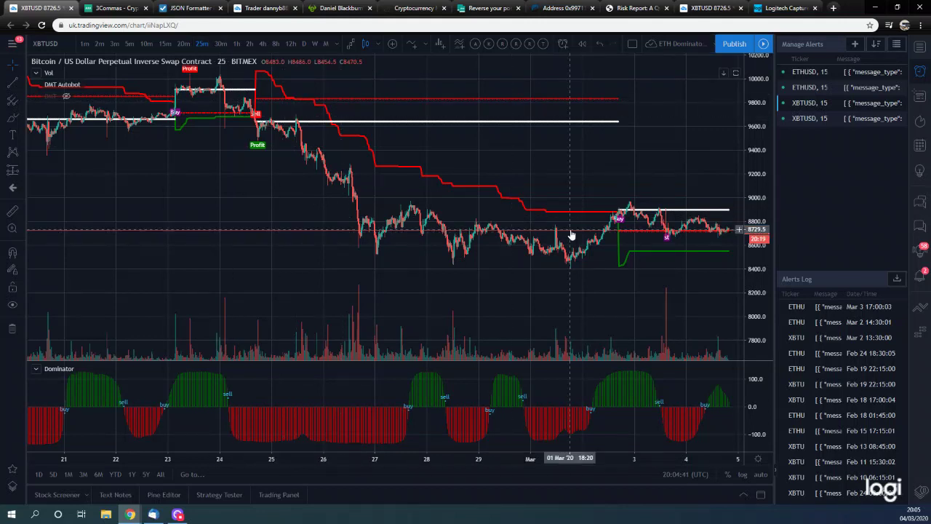
# - Create a new XBTUSD alert on the Dominator indicator's Long signal
pyautogui.scroll(2, 572, 235)
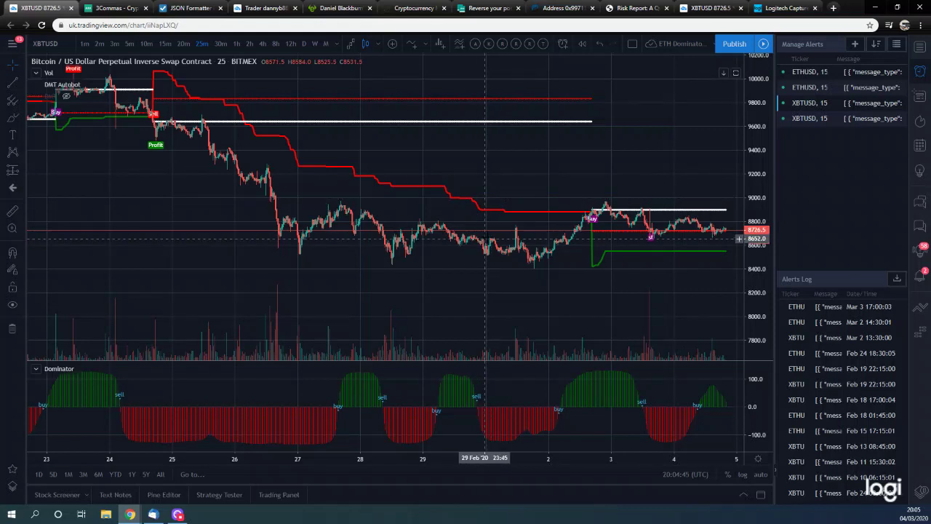
pyautogui.click(563, 44)
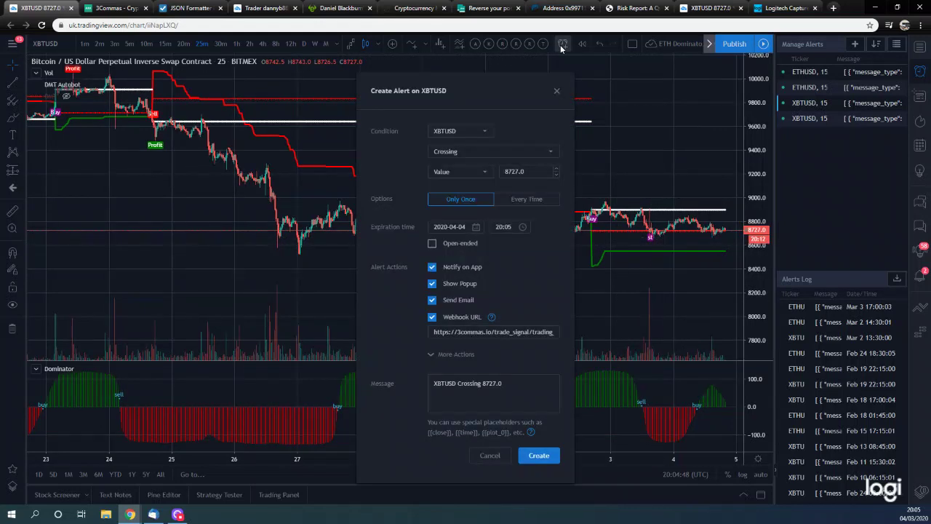
pyautogui.click(470, 129)
pyautogui.click(455, 196)
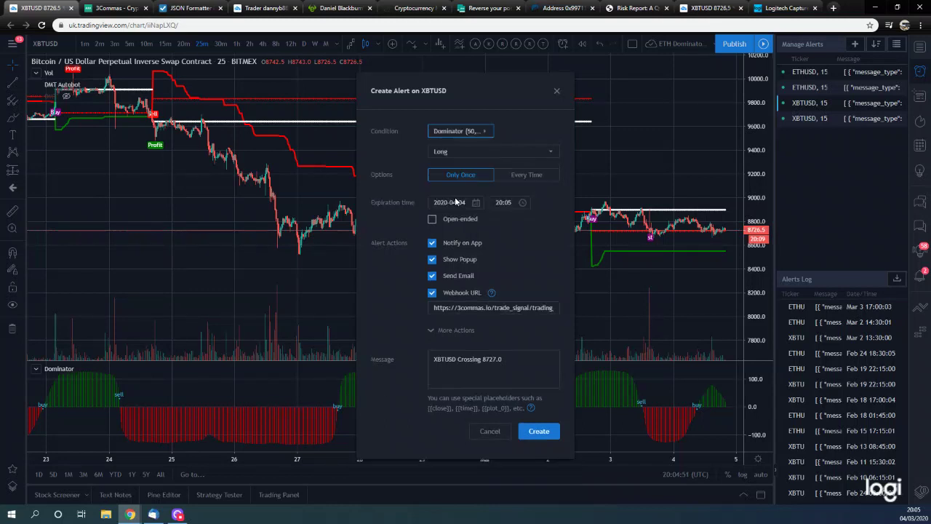
pyautogui.click(466, 154)
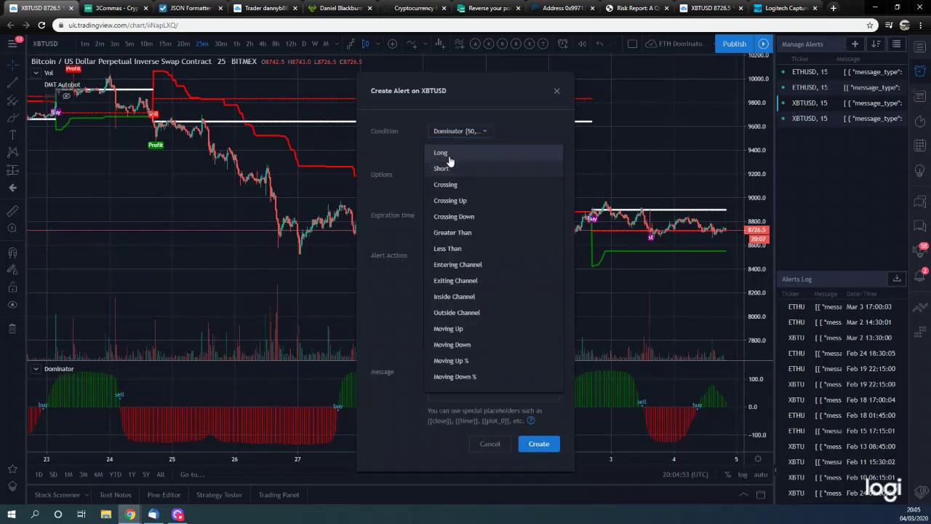
pyautogui.click(449, 155)
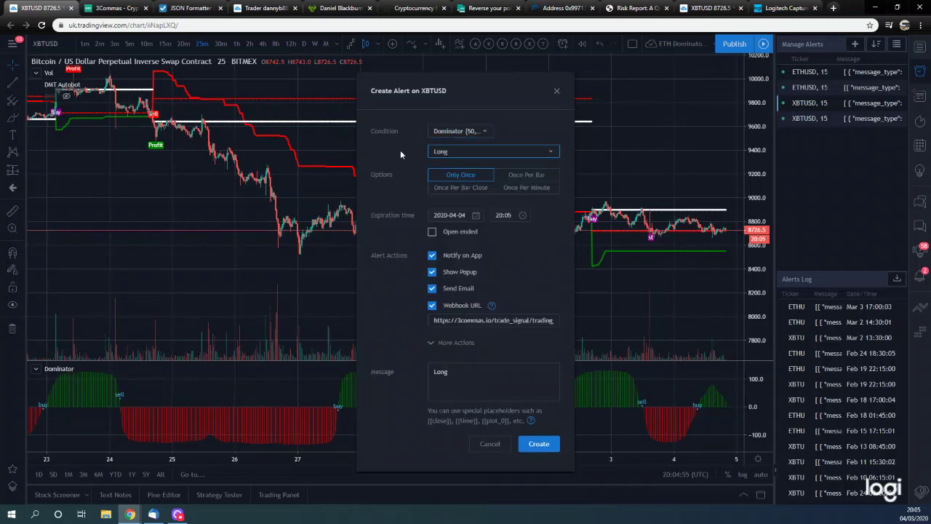
# - Make the alert fire Once Per Bar, expiring 30 April 2020, declining the non-expiring upgrade
pyautogui.click(456, 188)
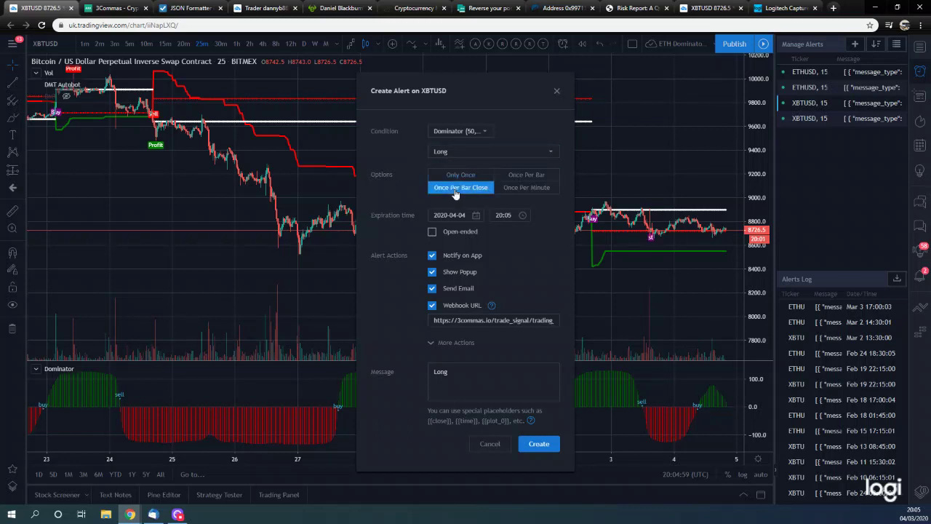
pyautogui.click(512, 177)
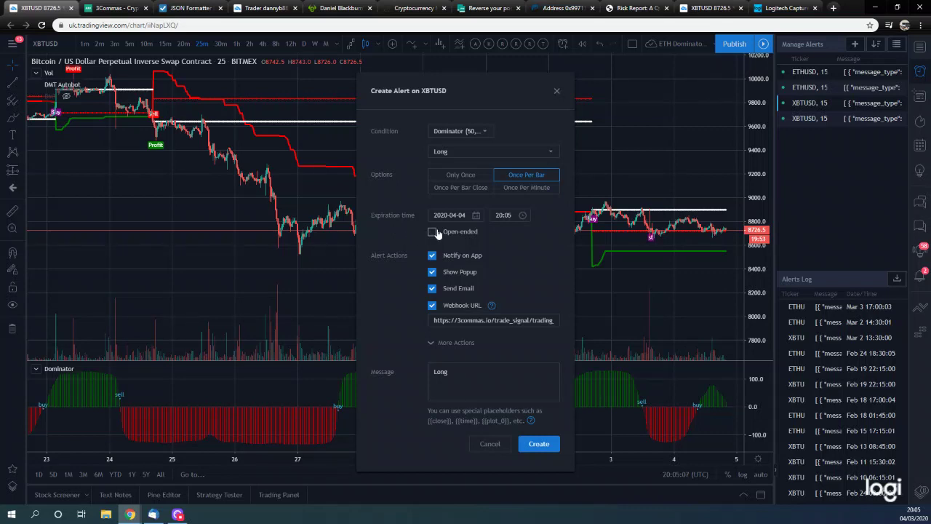
pyautogui.click(475, 217)
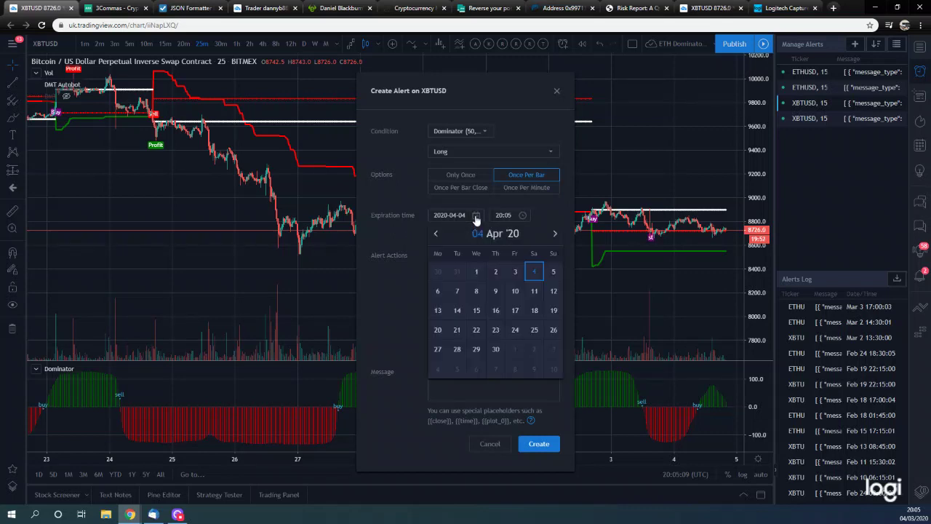
pyautogui.click(498, 350)
pyautogui.click(432, 232)
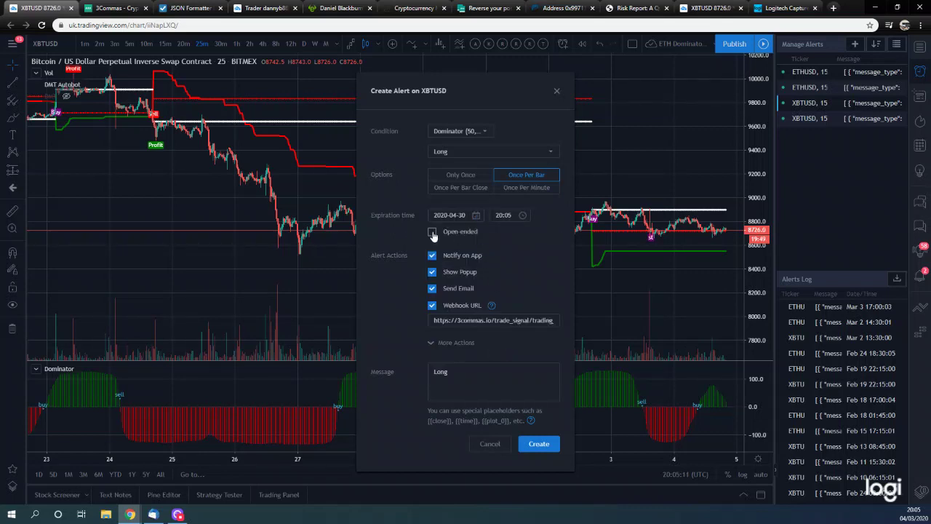
pyautogui.click(367, 329)
pyautogui.click(433, 232)
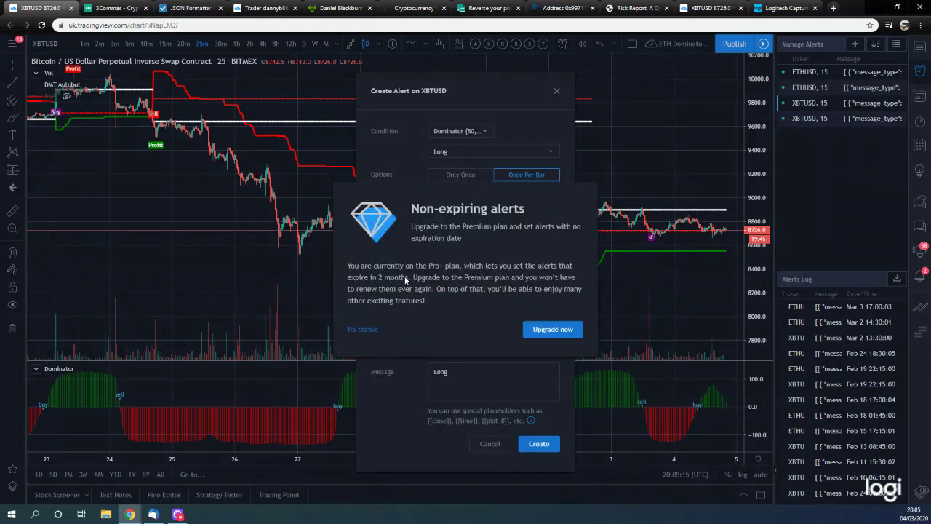
pyautogui.click(369, 329)
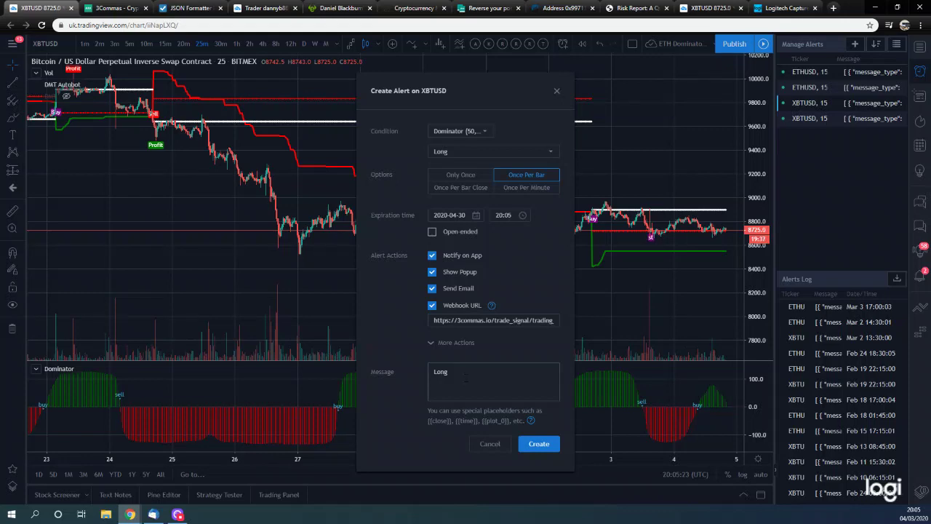
pyautogui.click(188, 8)
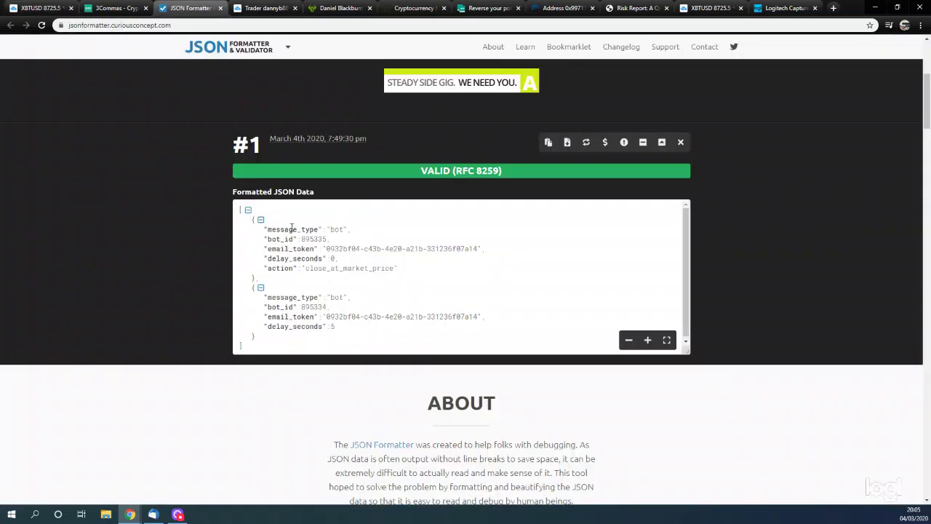
# - Review the two-bot JSON in the JSON Data/URL box, then return to the 3Commas Short Bot page
pyautogui.scroll(2, 313, 233)
pyautogui.scroll(2, 389, 231)
pyautogui.moveTo(415, 225); pyautogui.dragTo(273, 127)
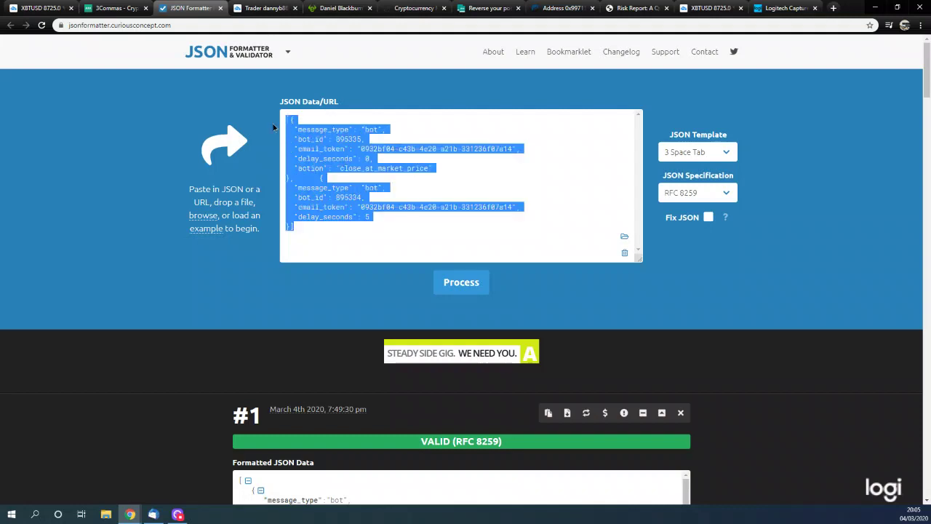
pyautogui.click(284, 122)
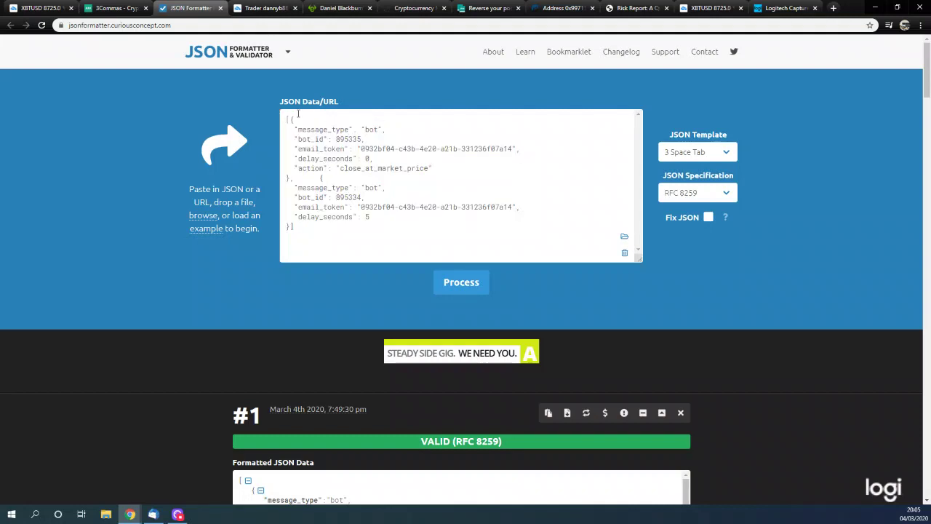
pyautogui.click(112, 8)
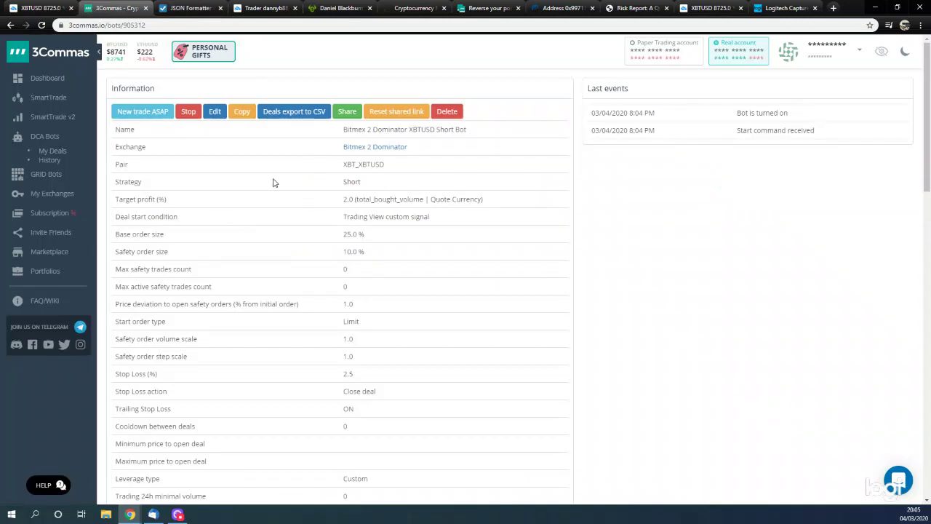
# - Copy the Short Bot's close order at Market Price webhook message and return to JSON Formatter
pyautogui.scroll(-3, 389, 333)
pyautogui.scroll(-3, 389, 333)
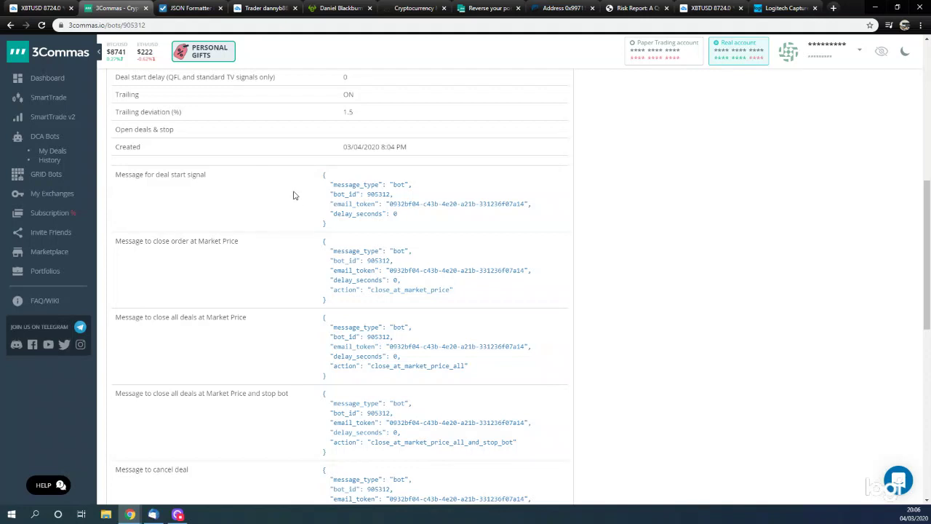
pyautogui.scroll(2, 294, 195)
pyautogui.scroll(-2, 295, 218)
pyautogui.moveTo(324, 241); pyautogui.dragTo(366, 302)
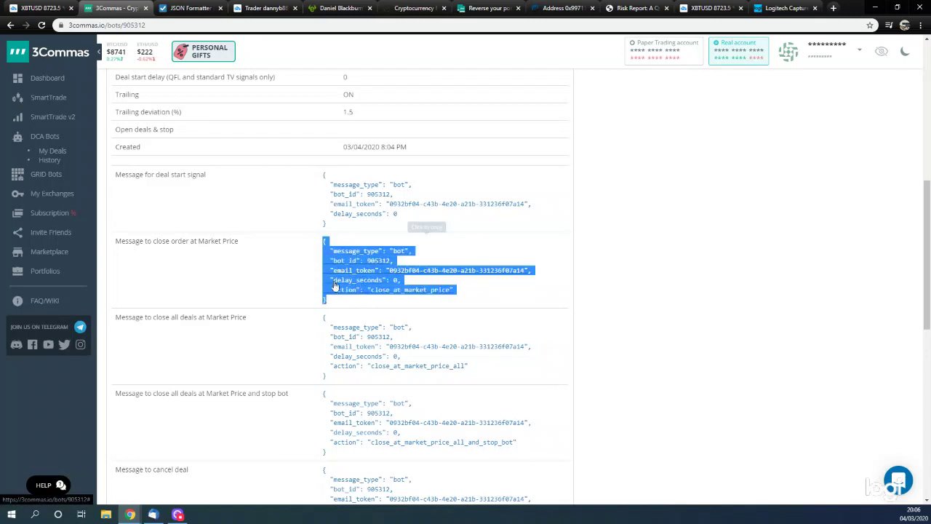
pyautogui.rightClick(371, 261)
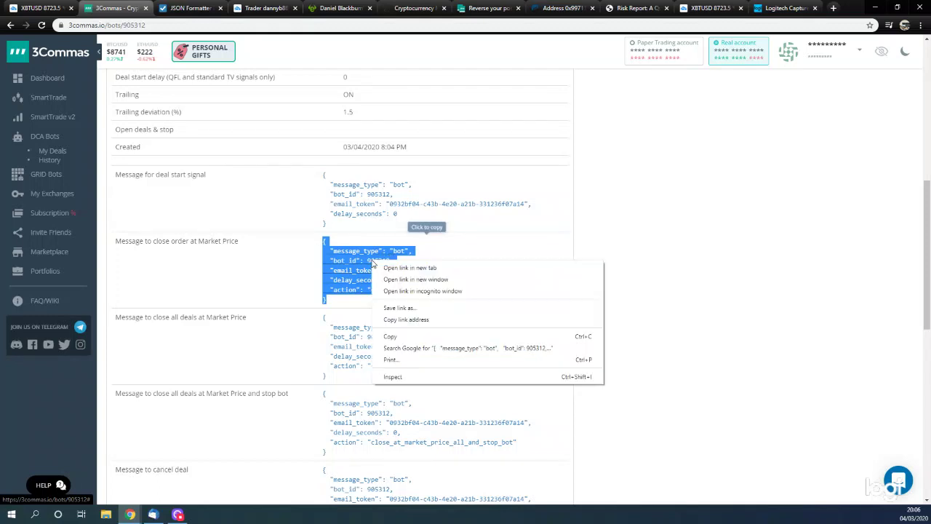
pyautogui.click(393, 336)
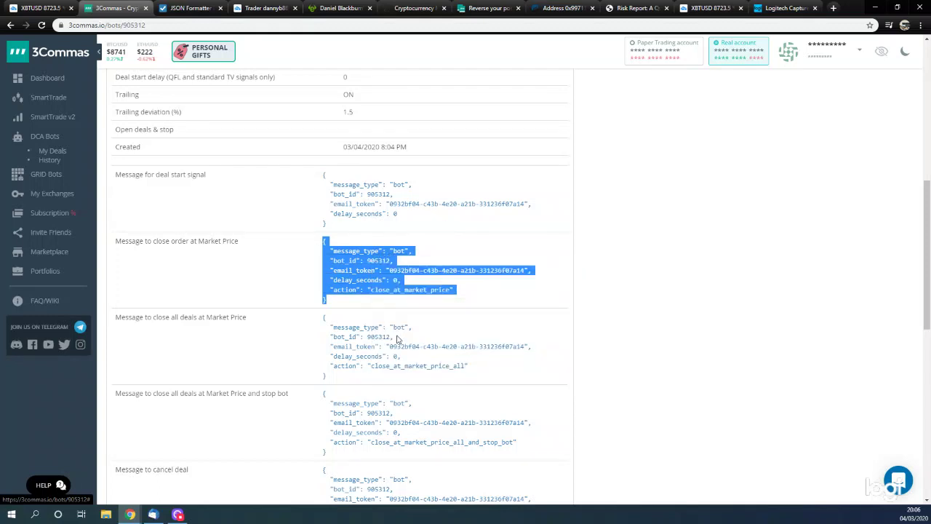
pyautogui.click(185, 8)
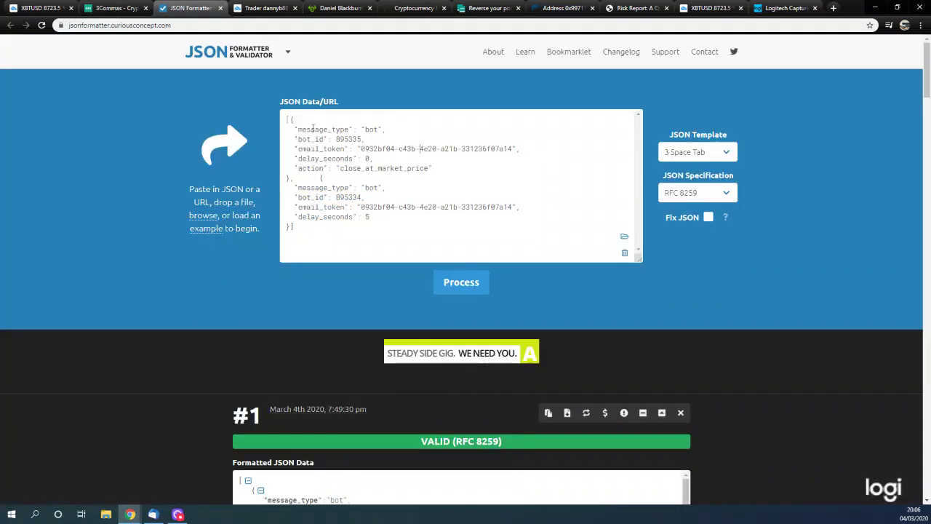
# - Paste the Short Bot's close-at-market-price message over the first JSON object (bot_id 905312)
pyautogui.moveTo(288, 119); pyautogui.dragTo(290, 179)
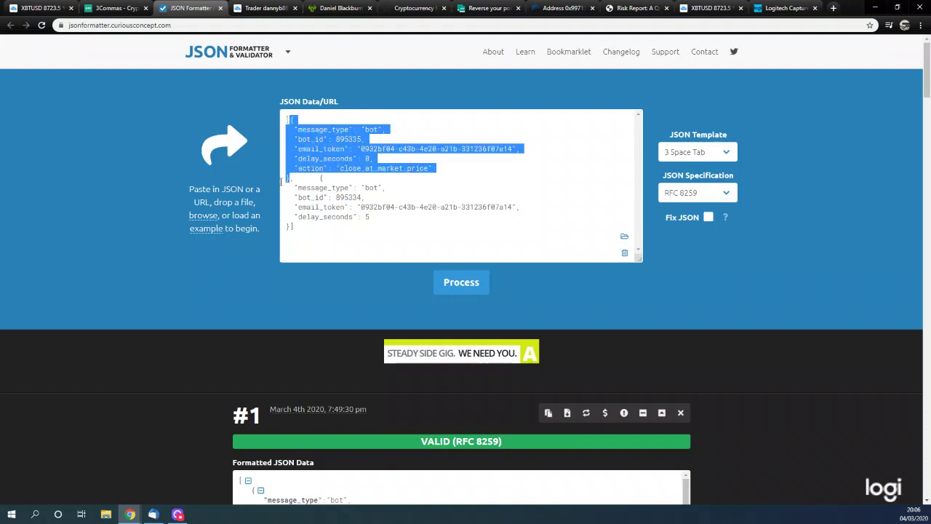
pyautogui.hotkey('ctrl', 'v')
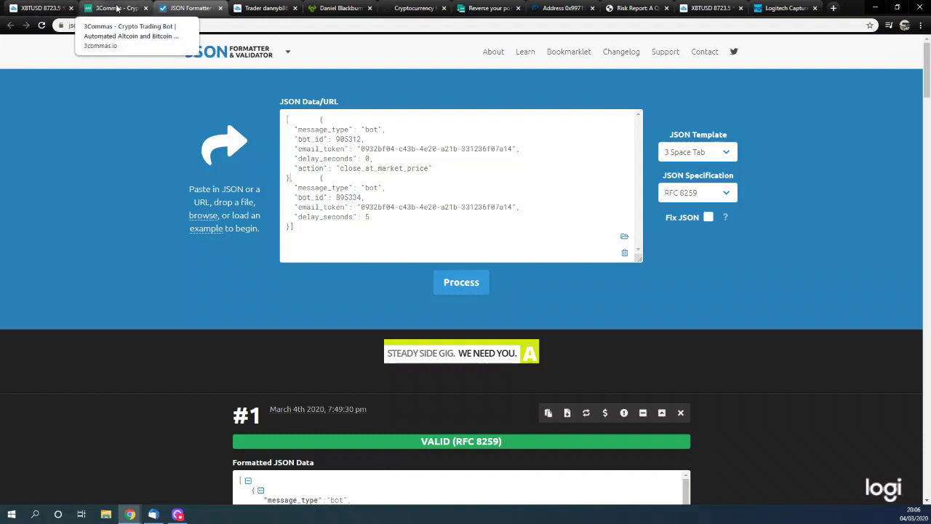
# - Open the Bitmex 2 Dominator XBT Long Bot from the 3Commas DCA Bots list
pyautogui.click(118, 8)
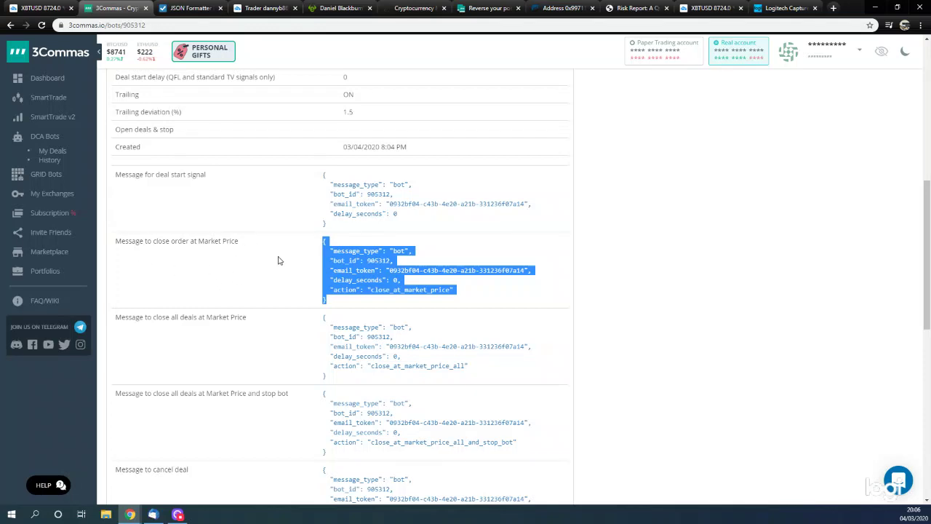
pyautogui.scroll(6, 277, 261)
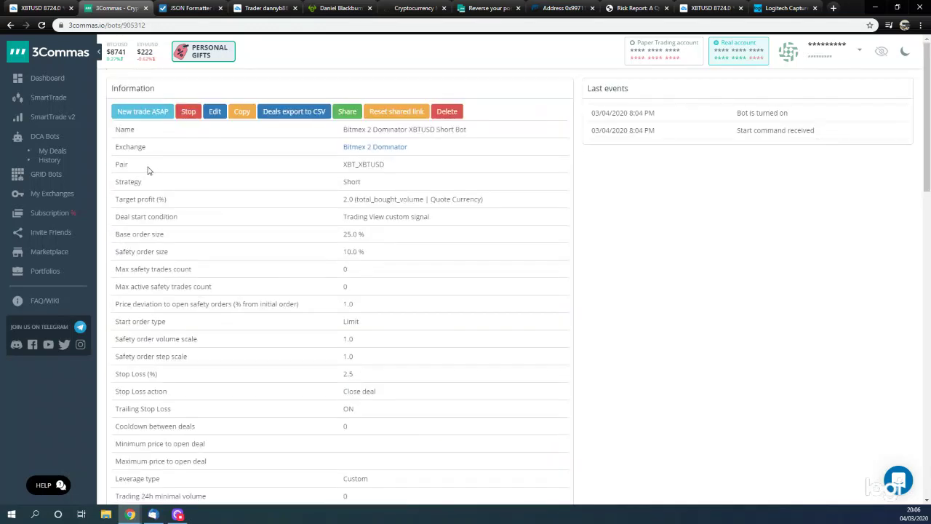
pyautogui.scroll(-6, 318, 273)
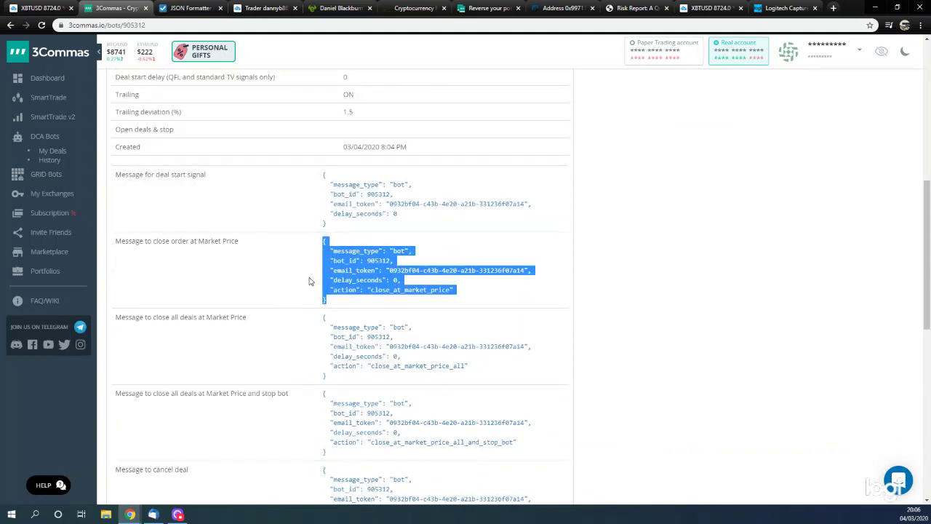
pyautogui.scroll(6, 308, 281)
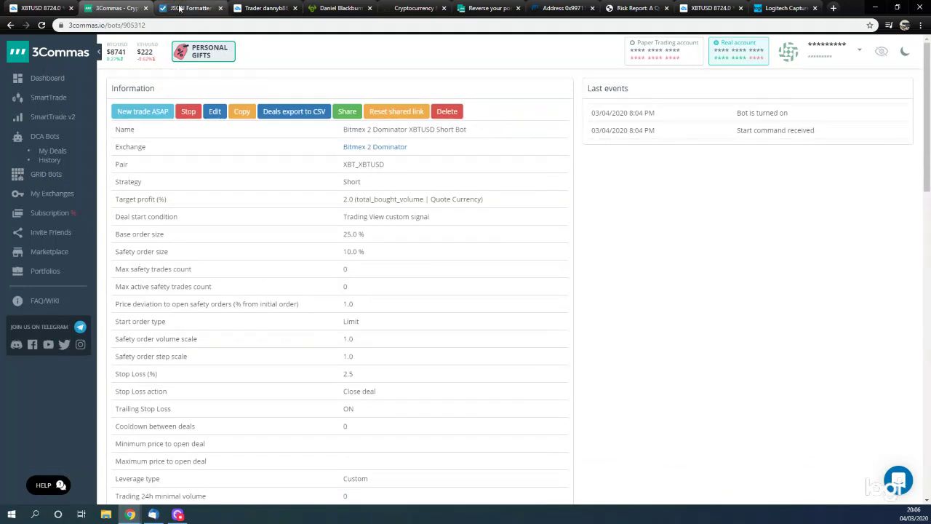
pyautogui.click(181, 7)
pyautogui.click(116, 8)
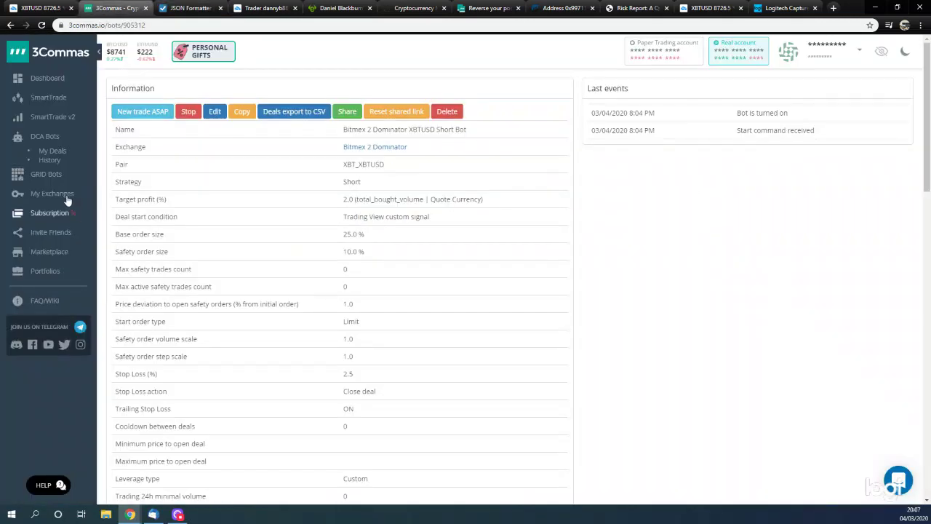
pyautogui.click(47, 140)
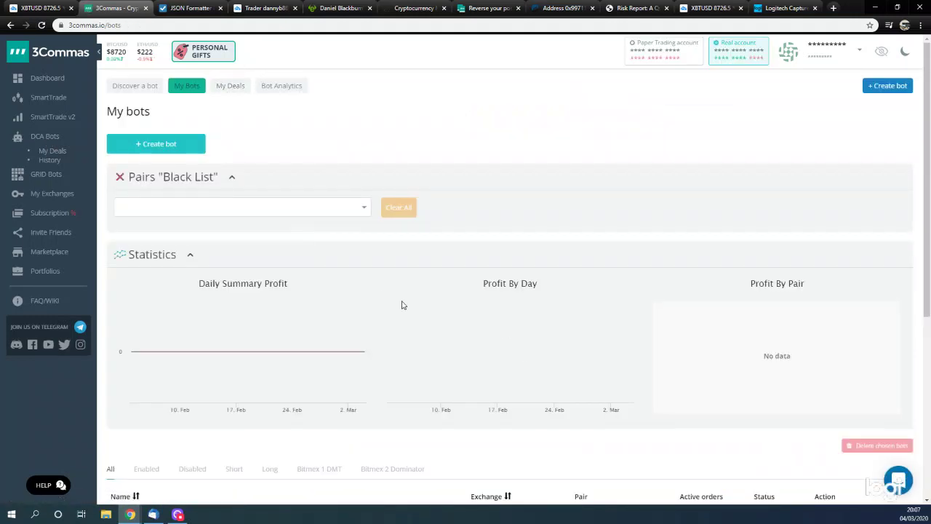
pyautogui.scroll(-5, 393, 302)
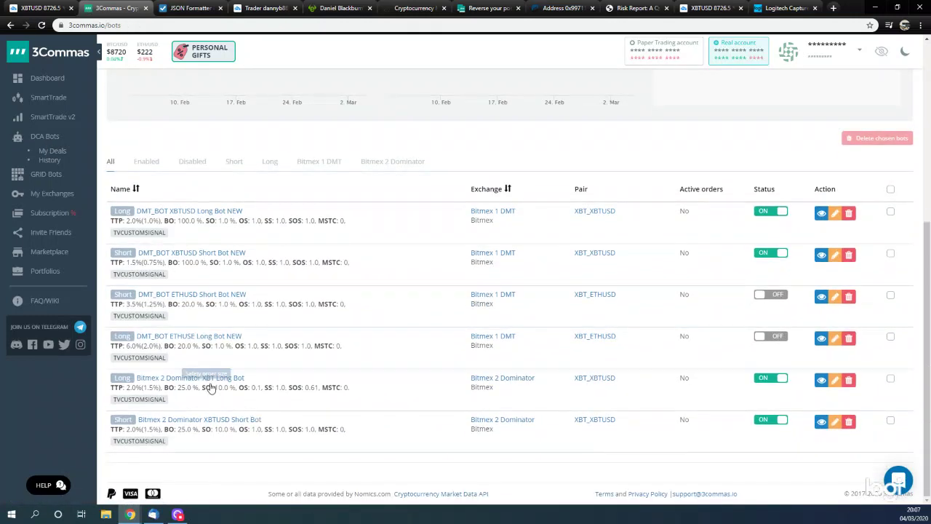
pyautogui.click(167, 380)
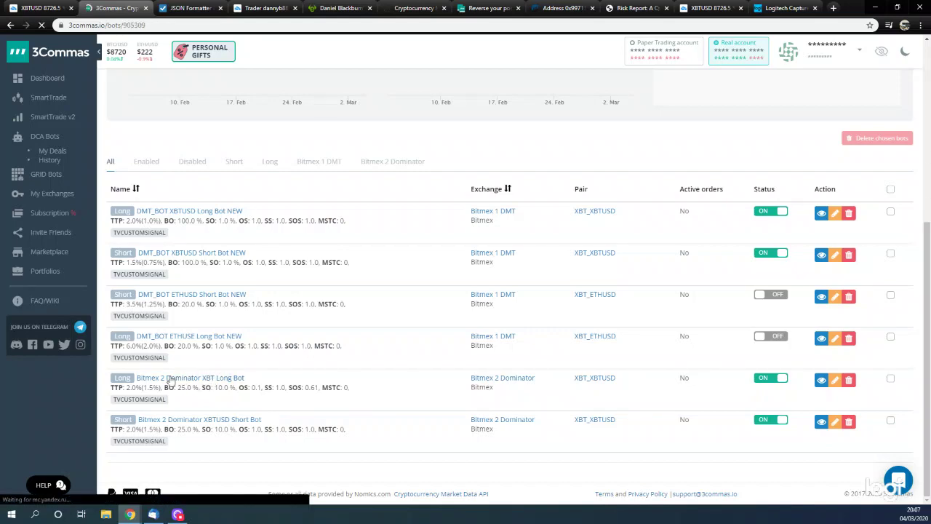
# - Copy the Long Bot's deal start signal JSON message
pyautogui.scroll(-10, 171, 378)
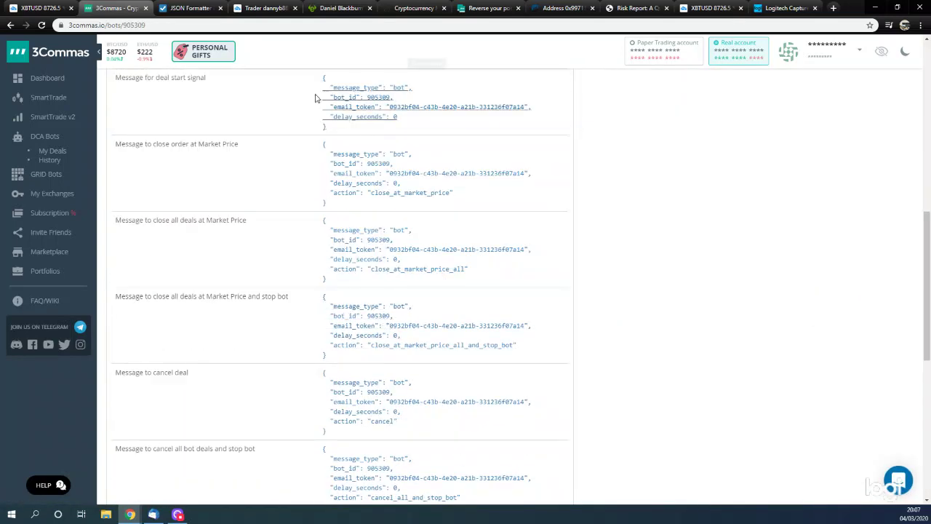
pyautogui.scroll(2, 315, 98)
pyautogui.moveTo(315, 177); pyautogui.dragTo(342, 224)
pyautogui.rightClick(357, 210)
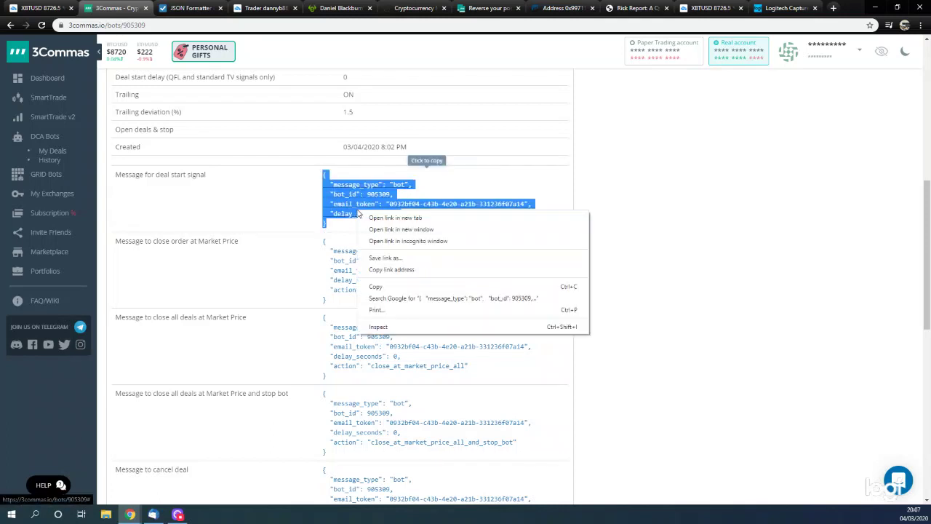
pyautogui.click(389, 289)
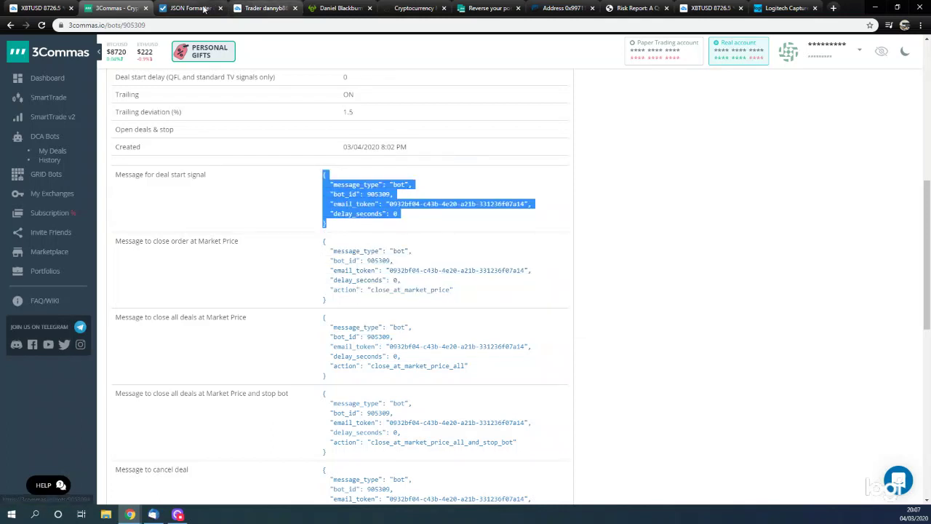
pyautogui.click(190, 8)
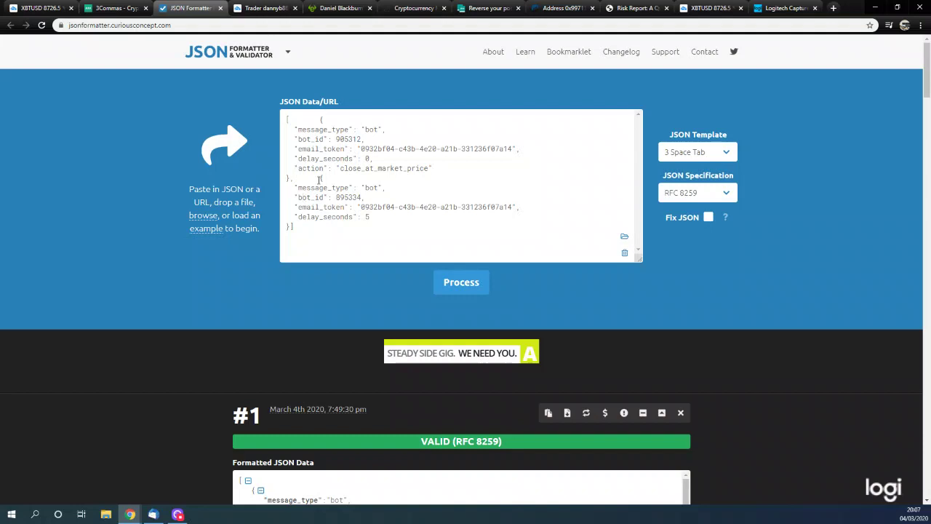
# - Paste the Long Bot's start message over the second JSON object and set its delay_seconds to 5
pyautogui.moveTo(295, 179); pyautogui.dragTo(277, 234)
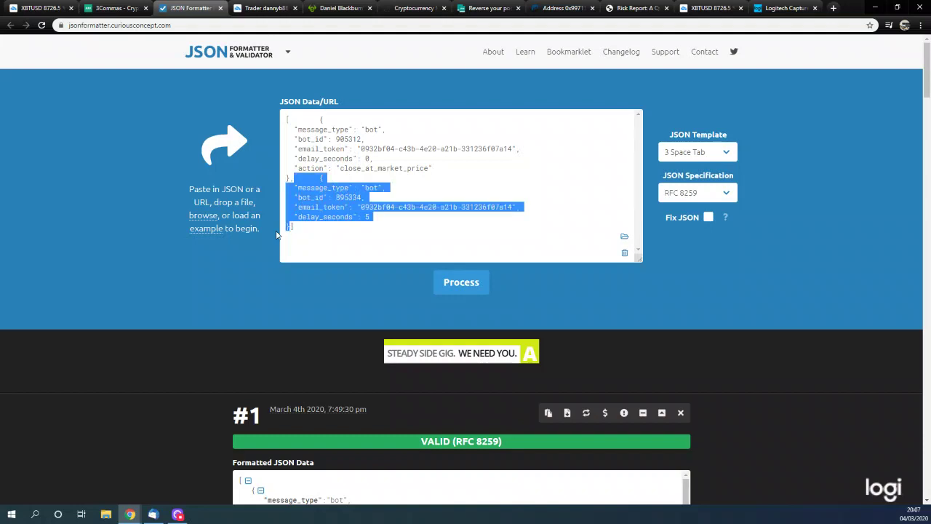
pyautogui.hotkey('ctrl', 'v')
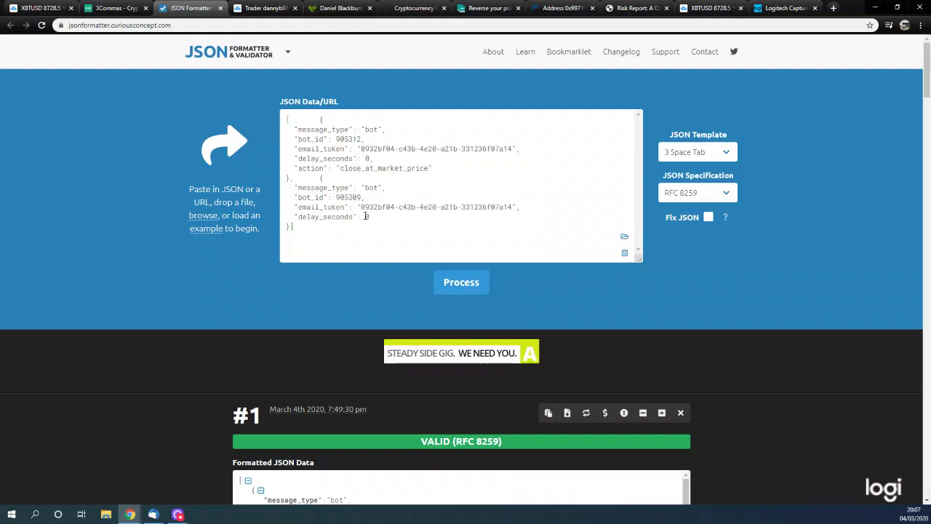
pyautogui.doubleClick(367, 216)
pyautogui.write('5')
# - Validate the combined two-bot JSON and select the whole message for copying
pyautogui.click(449, 283)
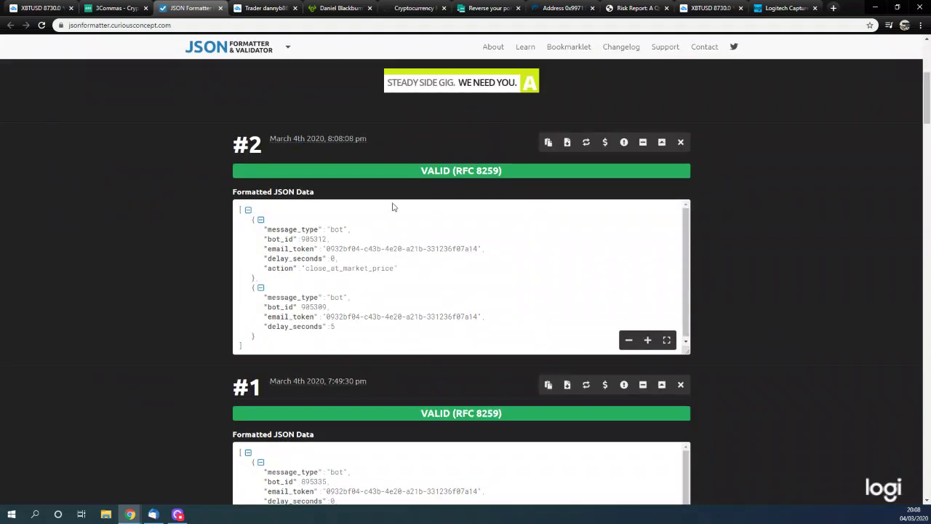
pyautogui.scroll(4, 414, 233)
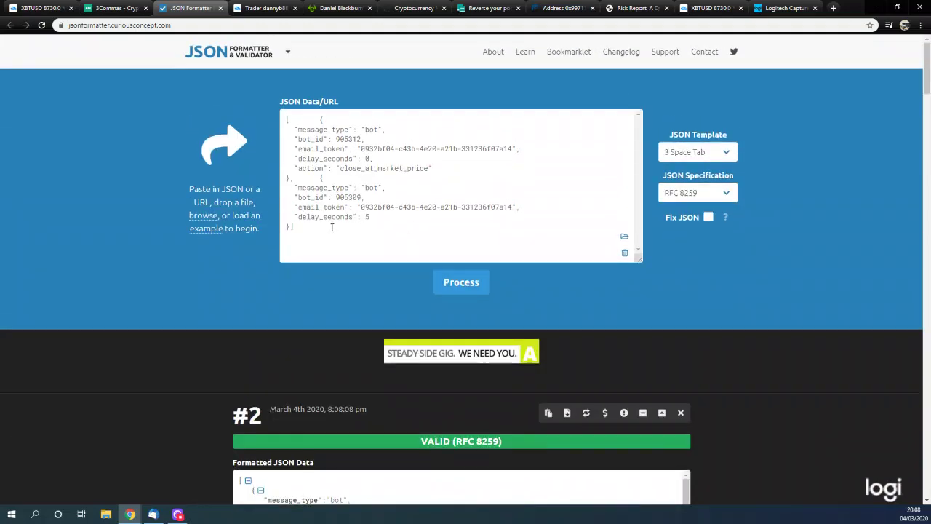
pyautogui.moveTo(331, 228); pyautogui.dragTo(251, 107)
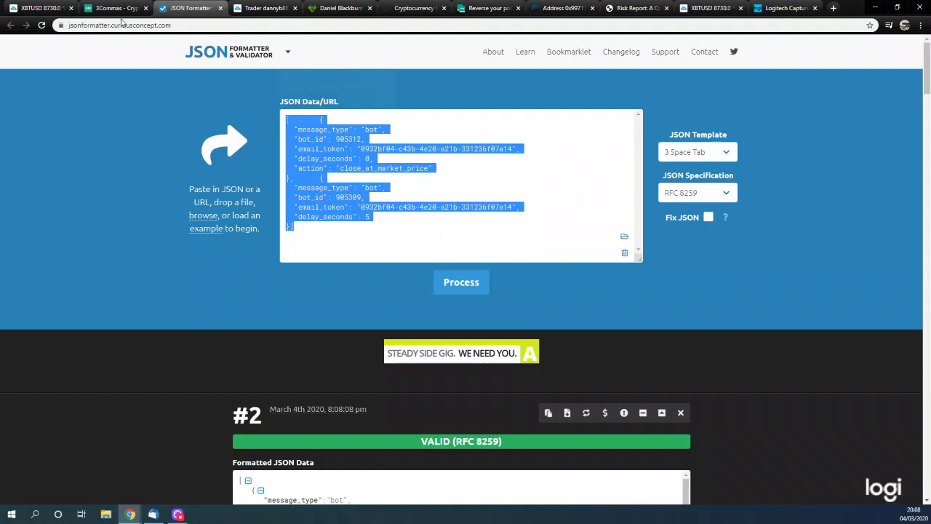
pyautogui.click(40, 8)
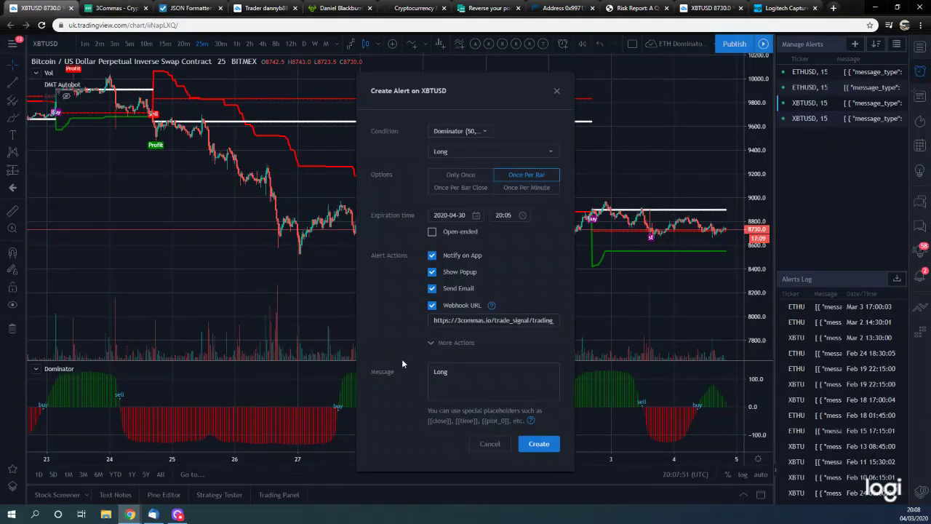
# - Replace the alert's existing Long message with the pasted two-bot JSON
pyautogui.click(469, 375)
pyautogui.hotkey('ctrl', 'a')
pyautogui.hotkey('ctrl', 'v')
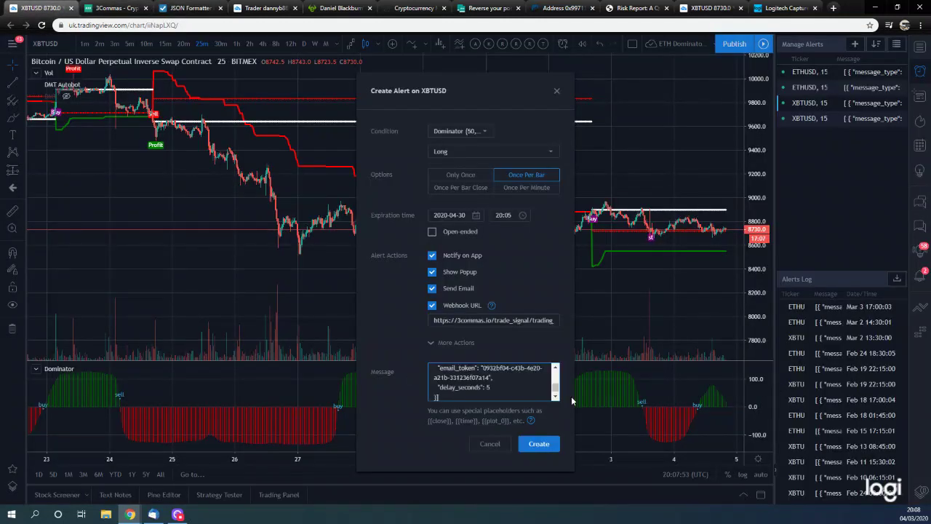
pyautogui.moveTo(555, 389)
pyautogui.mouseDown()
pyautogui.moveTo(556, 371)
pyautogui.moveTo(558, 380)
pyautogui.mouseUp()
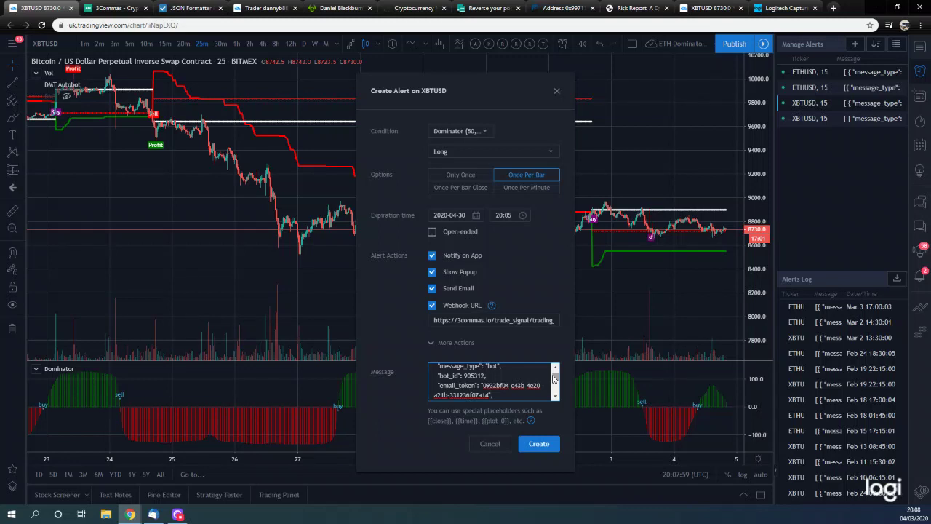
pyautogui.scroll(-3, 553, 378)
pyautogui.scroll(3, 553, 378)
pyautogui.scroll(-3, 551, 373)
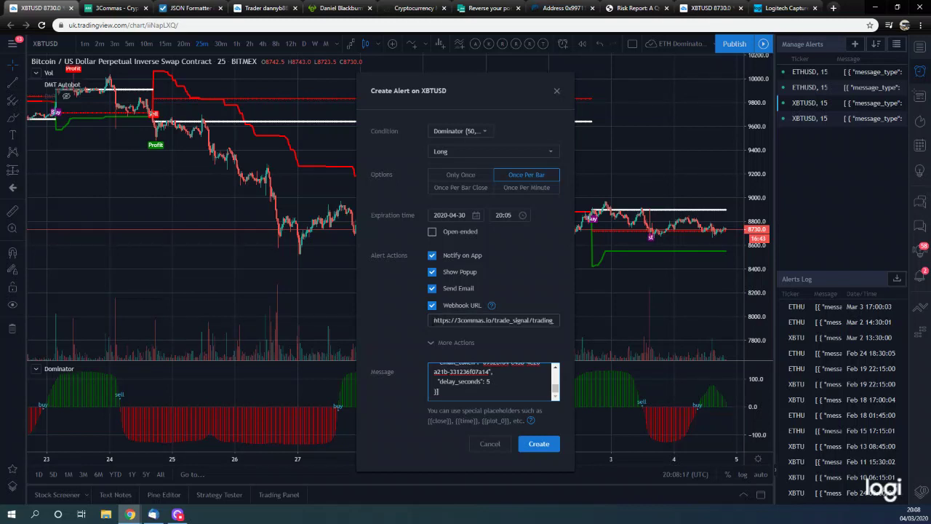
# - Check the webhook URL and create the Dominator Long alert on XBTUSD
pyautogui.hotkey('ctrl', 'a')
pyautogui.click(380, 324)
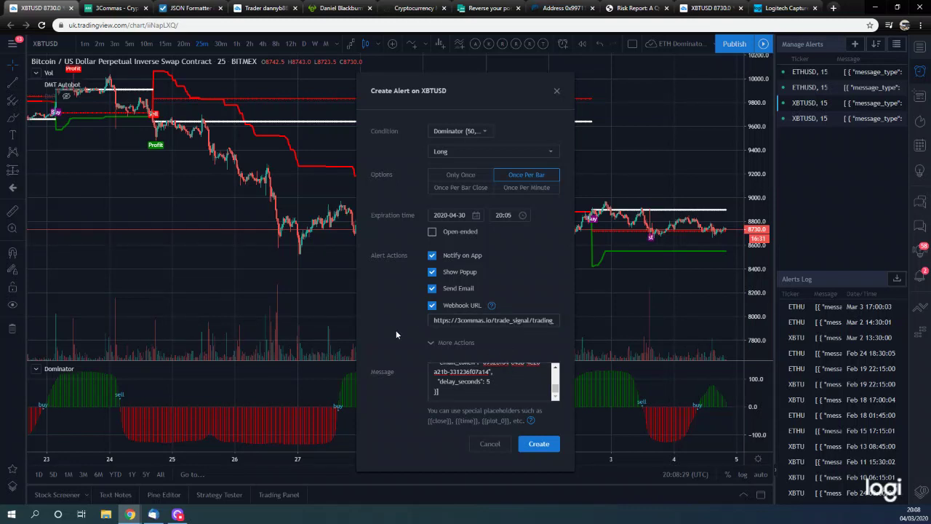
pyautogui.click(537, 443)
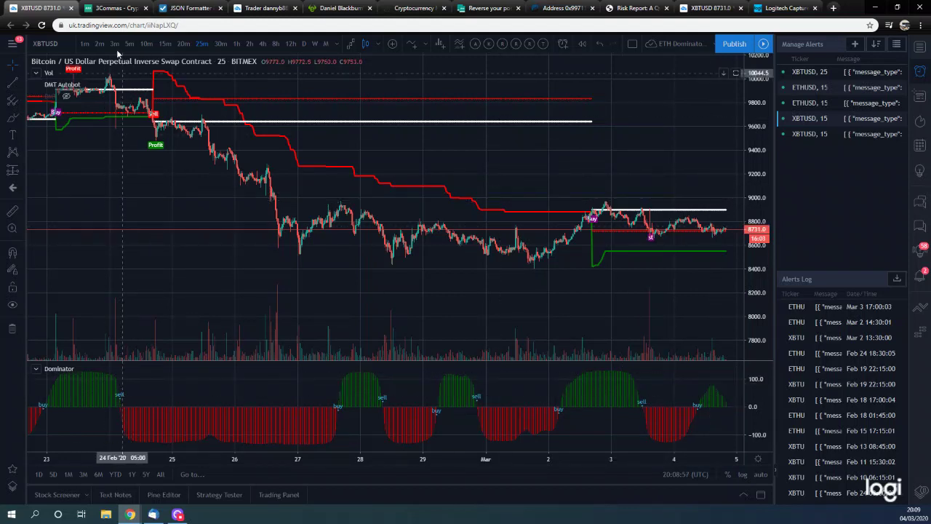
# - Select the Long Bot's close-at-market-price message on its 3Commas page
pyautogui.click(117, 8)
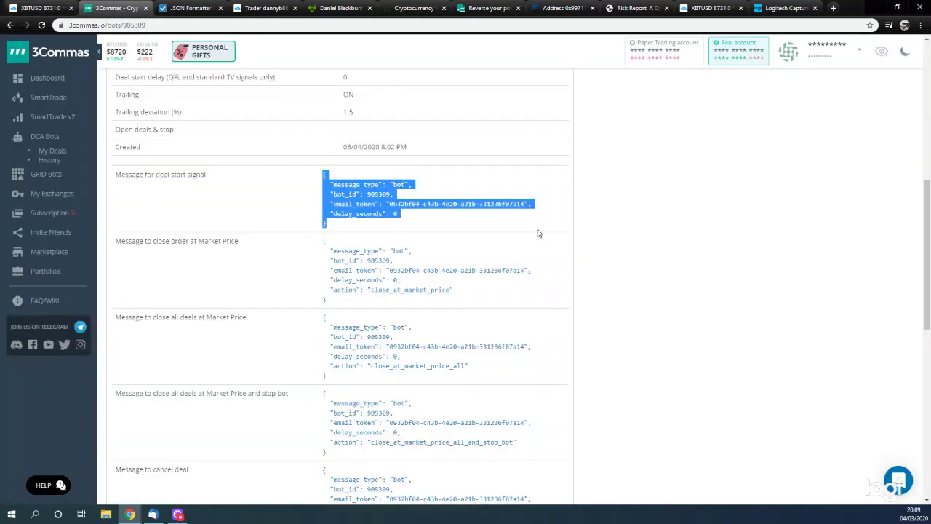
pyautogui.scroll(6, 194, 240)
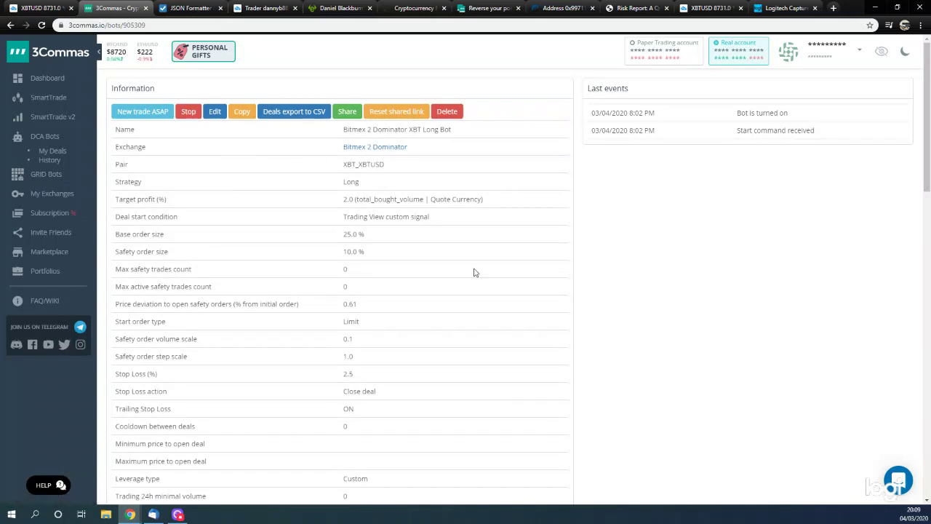
pyautogui.scroll(-6, 488, 307)
pyautogui.click(247, 265)
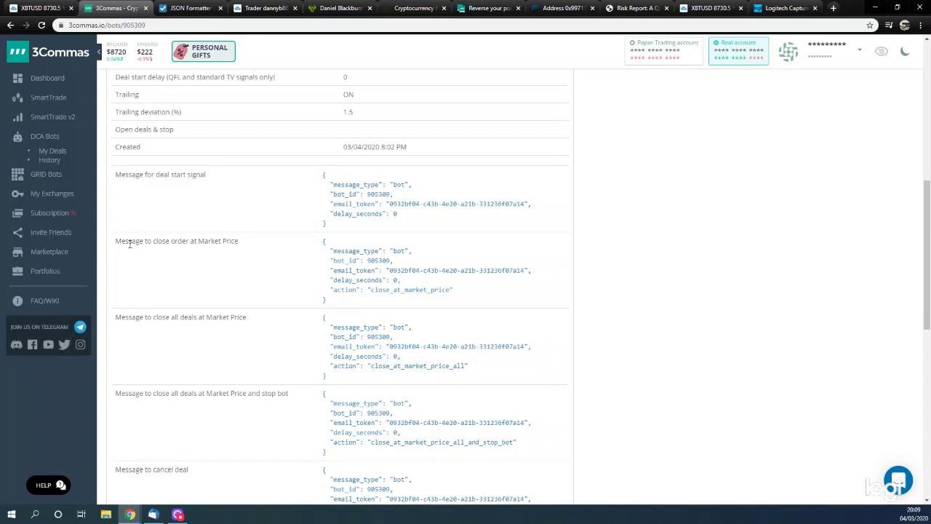
pyautogui.moveTo(318, 241); pyautogui.dragTo(386, 298)
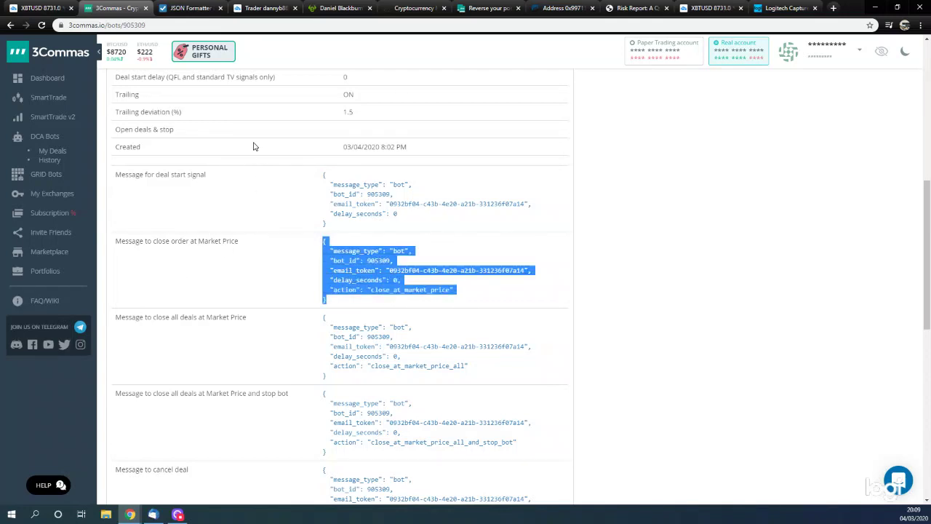
# - Paste the close message over the first JSON object so it closes bot 905309
pyautogui.click(189, 8)
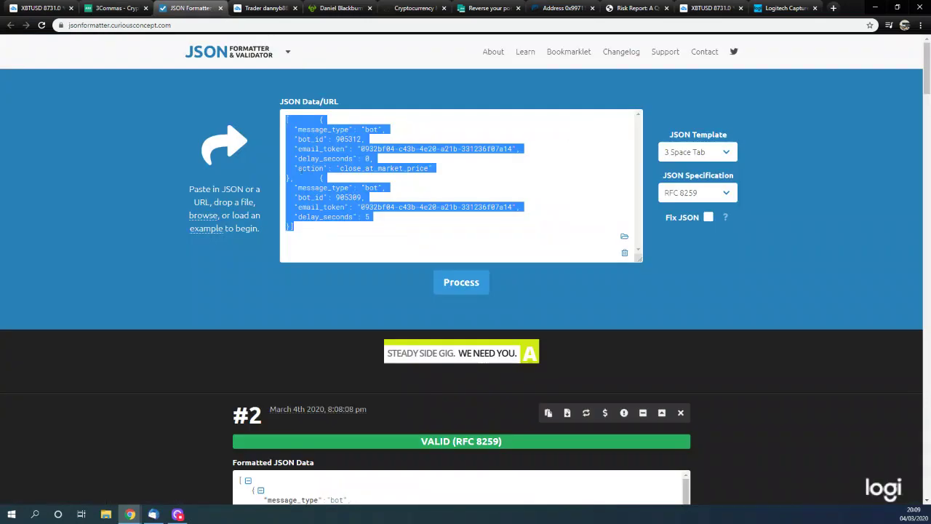
pyautogui.click(299, 168)
pyautogui.moveTo(297, 118); pyautogui.dragTo(289, 178)
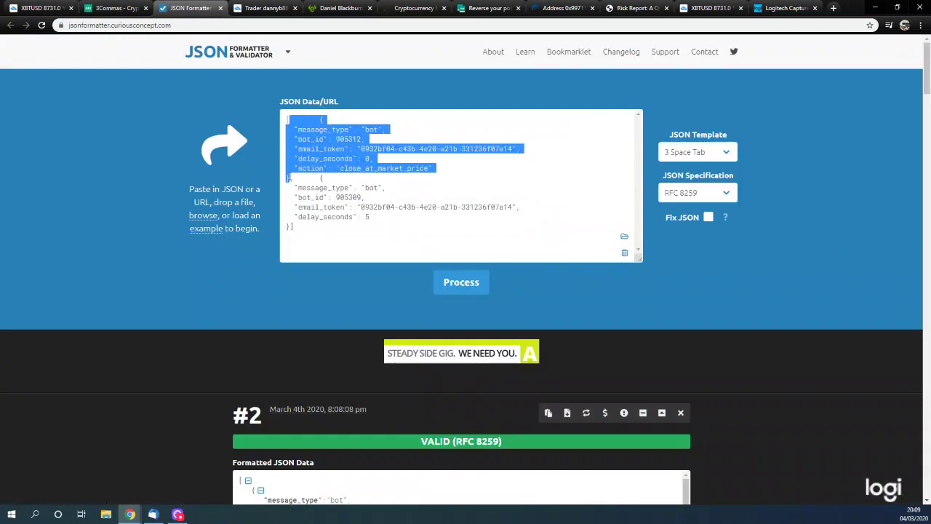
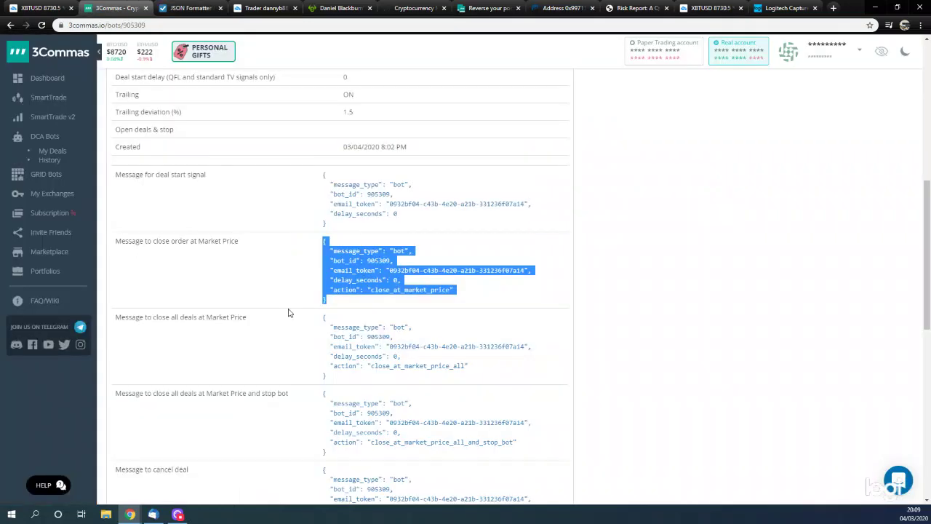
pyautogui.click(114, 8)
# - Open the Bitmex 2 Dominator XBTUSD Short Bot and select its deal start message
pyautogui.press('F5')
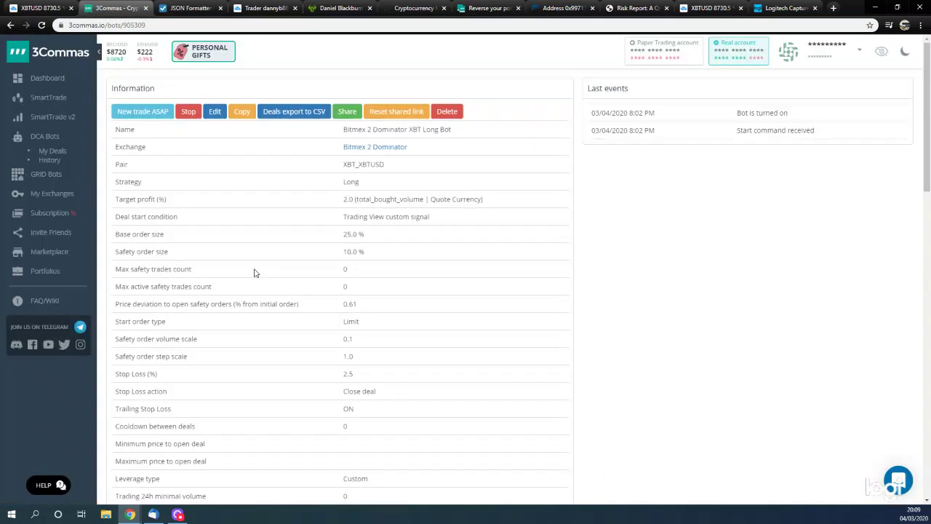
pyautogui.click(28, 57)
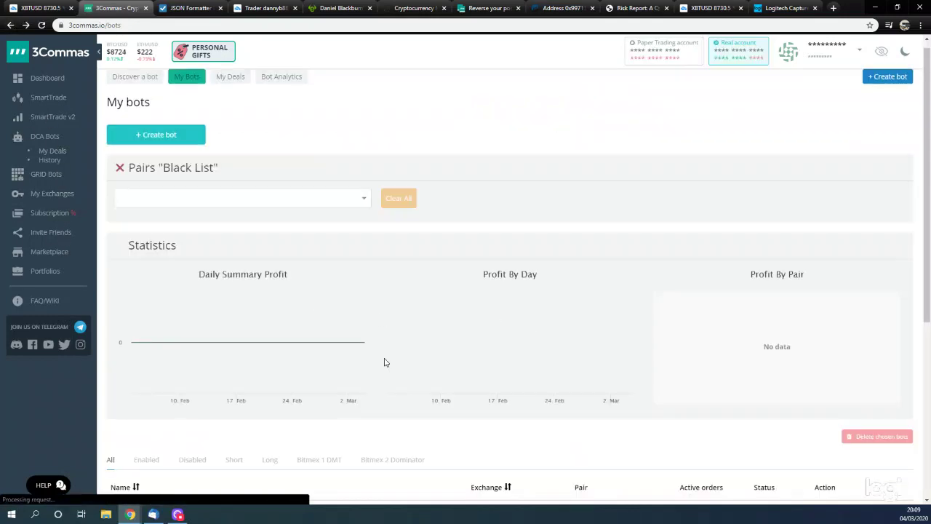
pyautogui.scroll(-3, 382, 362)
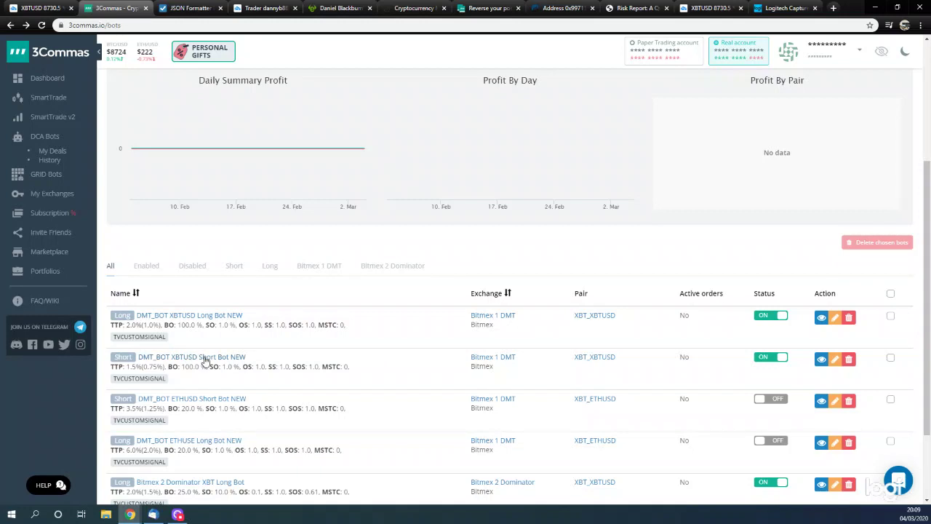
pyautogui.scroll(-3, 473, 407)
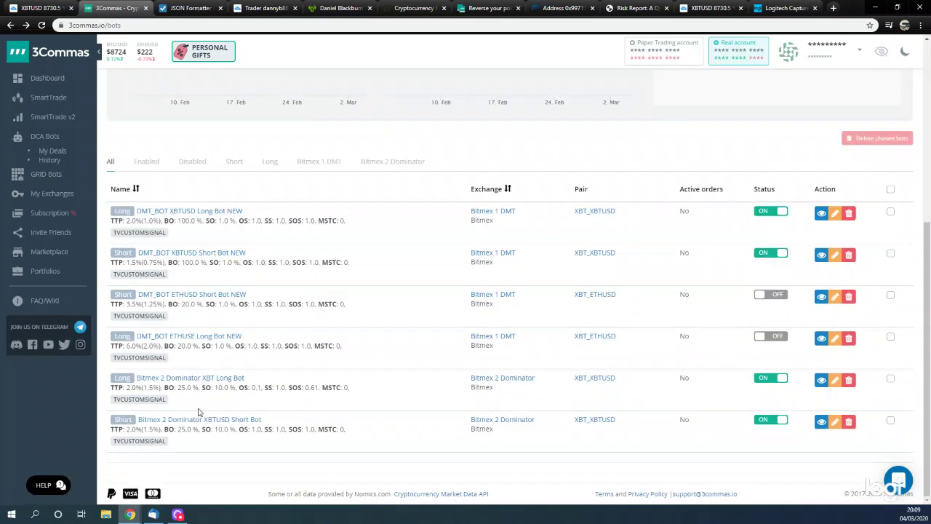
pyautogui.click(217, 422)
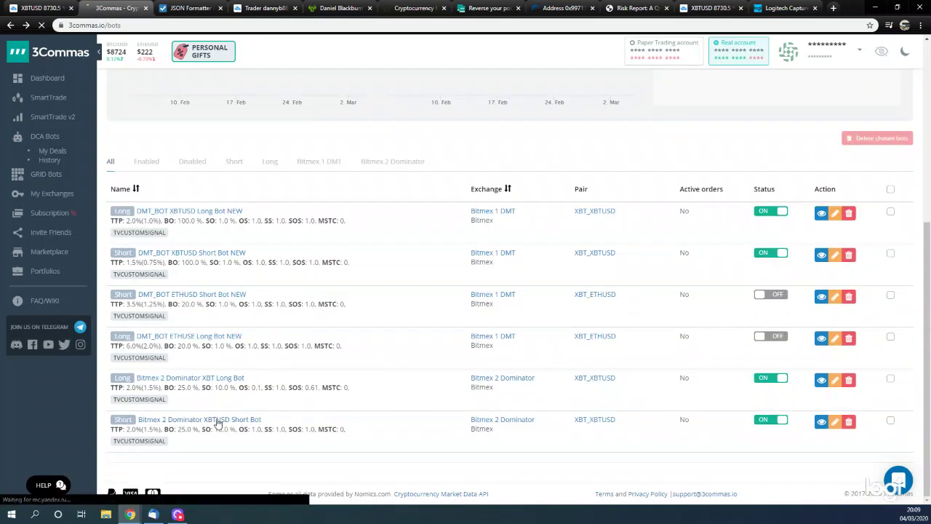
pyautogui.scroll(-5, 328, 327)
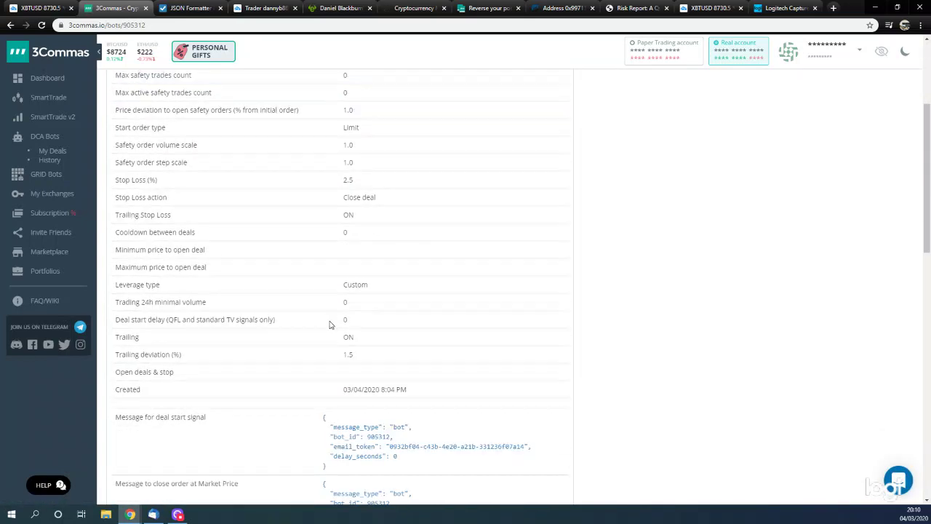
pyautogui.moveTo(315, 223); pyautogui.dragTo(350, 273)
pyautogui.hotkey('ctrl', 'c')
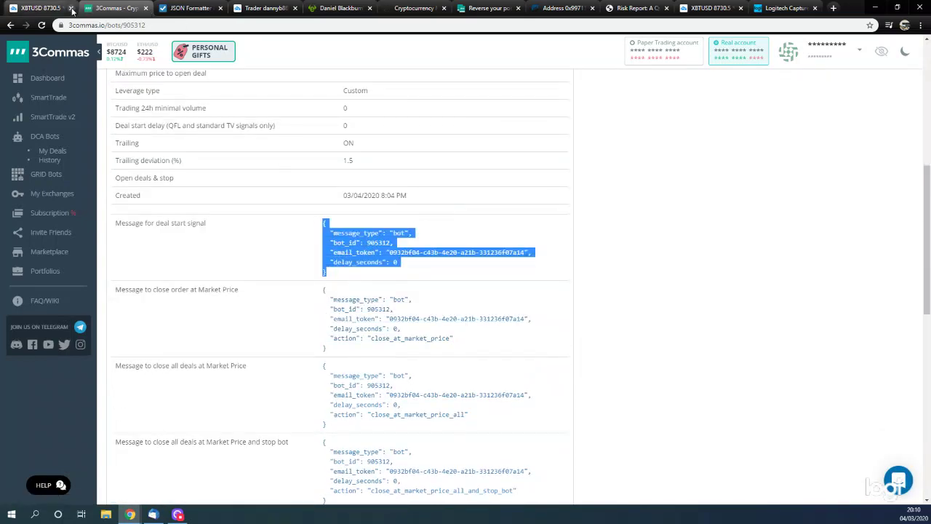
# - Paste the Short start message over the second JSON object, set delay_seconds to 5, and validate
pyautogui.click(191, 8)
pyautogui.moveTo(306, 178); pyautogui.dragTo(291, 226)
pyautogui.hotkey('ctrl', 'v')
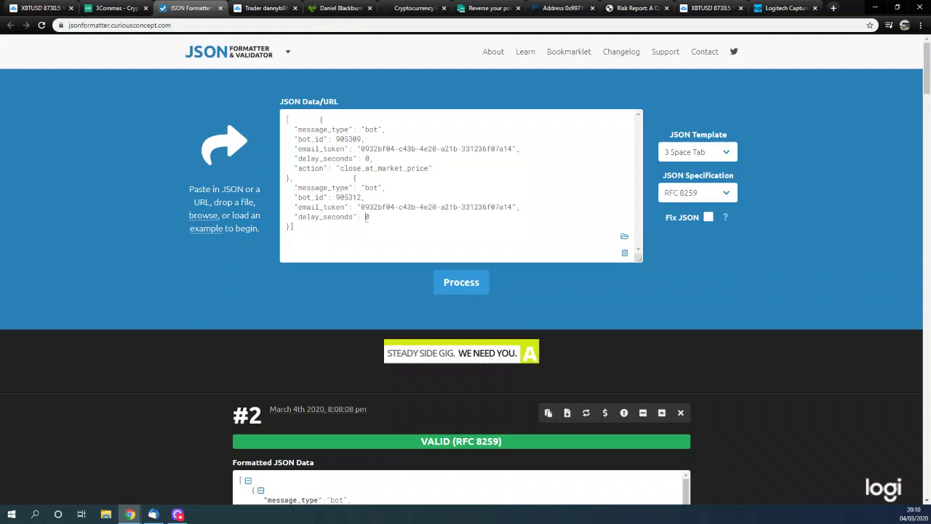
pyautogui.write('5')
pyautogui.click(451, 281)
# - Select the whole validated JSON and go back to the TradingView XBTUSD chart
pyautogui.scroll(4, 346, 275)
pyautogui.hotkey('ctrl', 'a')
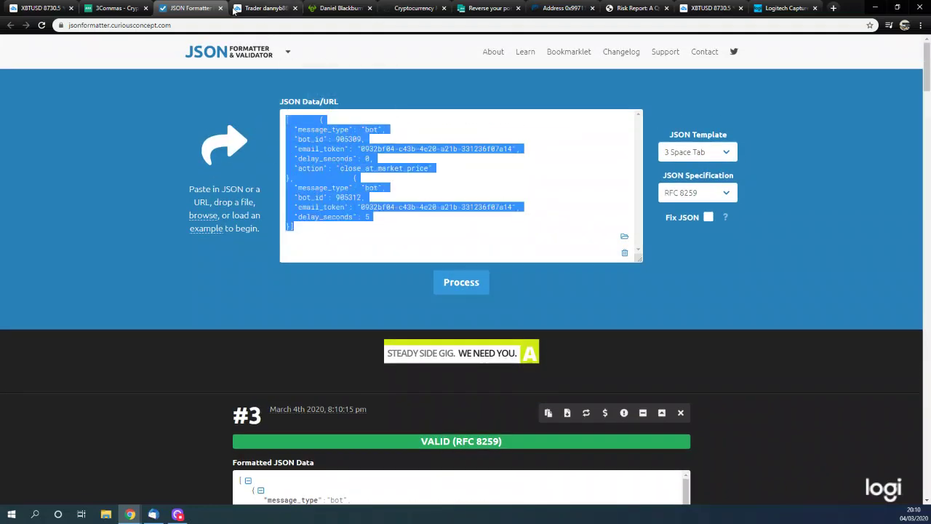
pyautogui.click(96, 6)
pyautogui.click(46, 5)
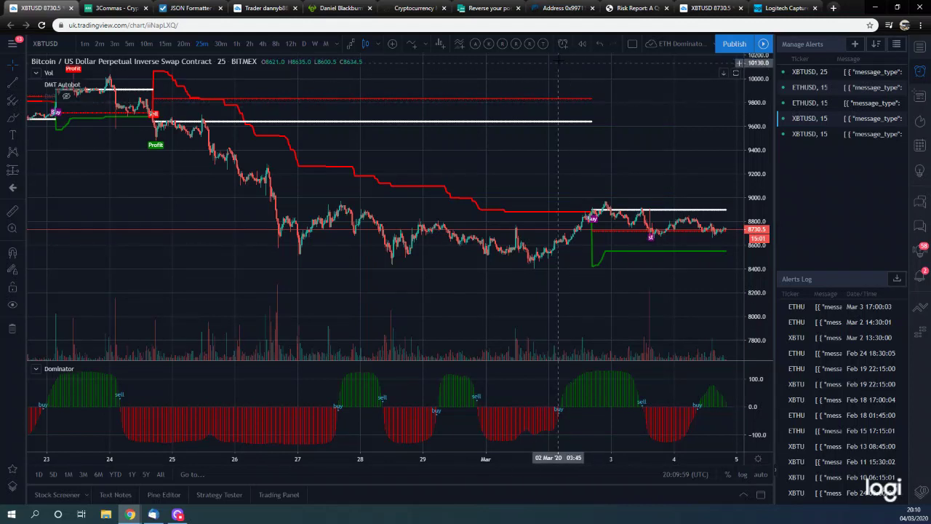
# - Start a new XBTUSD alert based on the Dominator indicator, expiring 2020-04-30
pyautogui.click(563, 45)
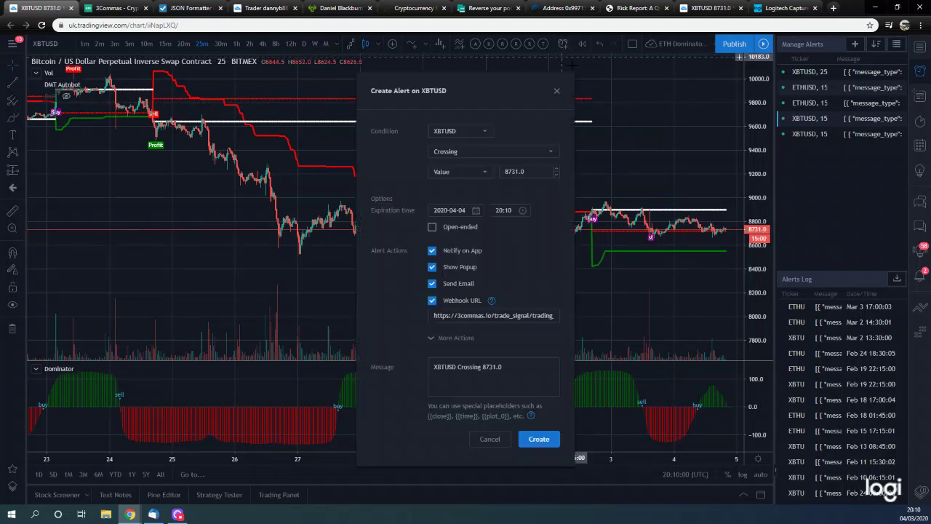
pyautogui.click(486, 134)
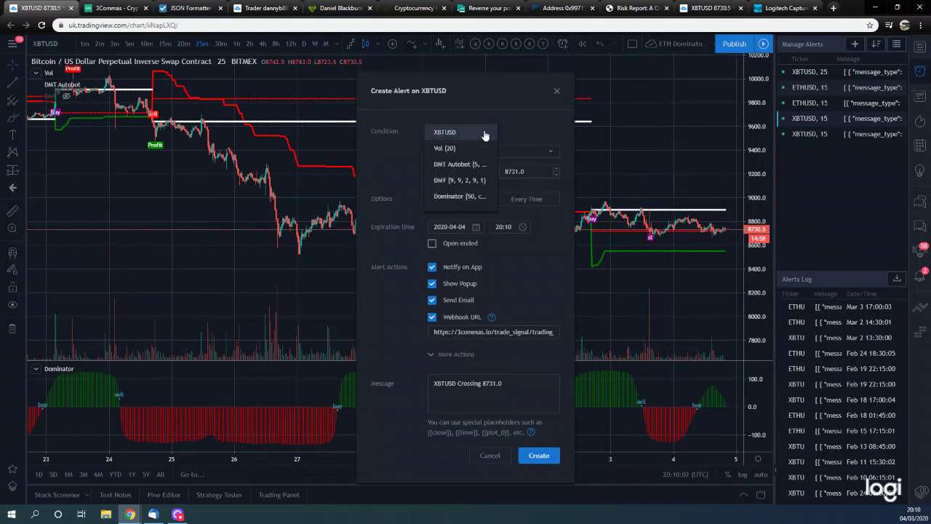
pyautogui.click(460, 197)
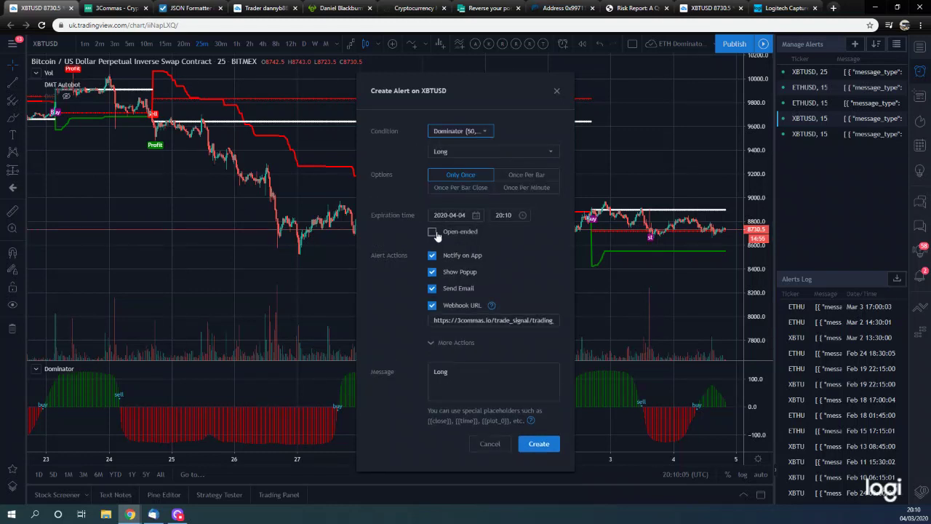
pyautogui.click(475, 216)
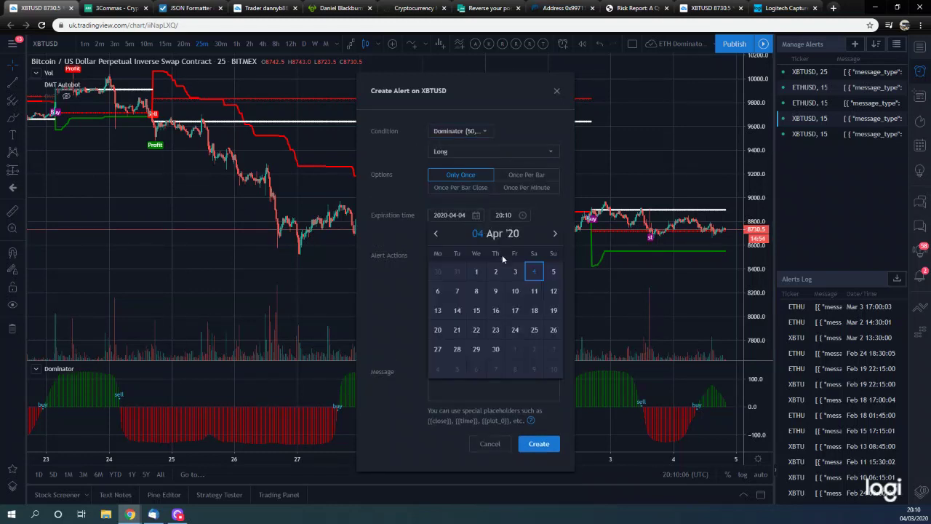
pyautogui.click(496, 349)
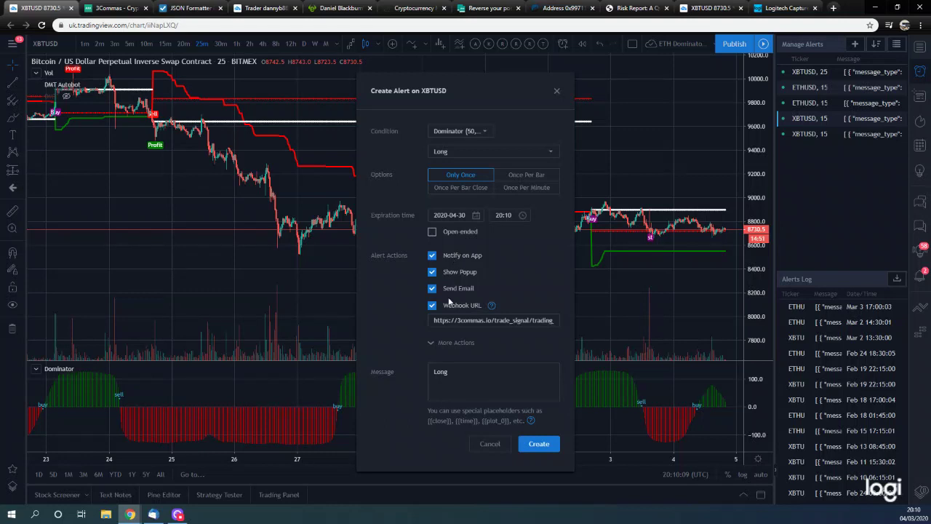
# - Set the message to the bots' JSON and the condition to Short, firing once per bar, then create it
pyautogui.moveTo(456, 373); pyautogui.dragTo(401, 368)
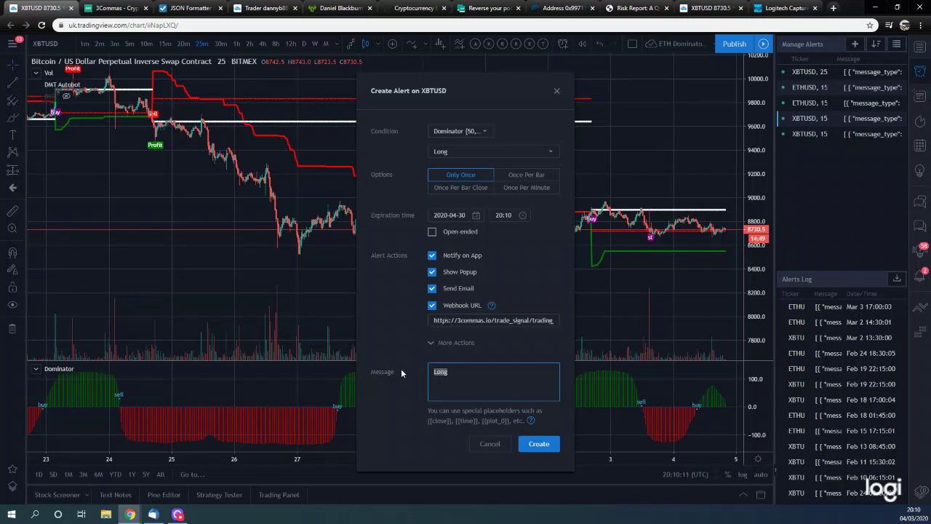
pyautogui.hotkey('ctrl', 'v')
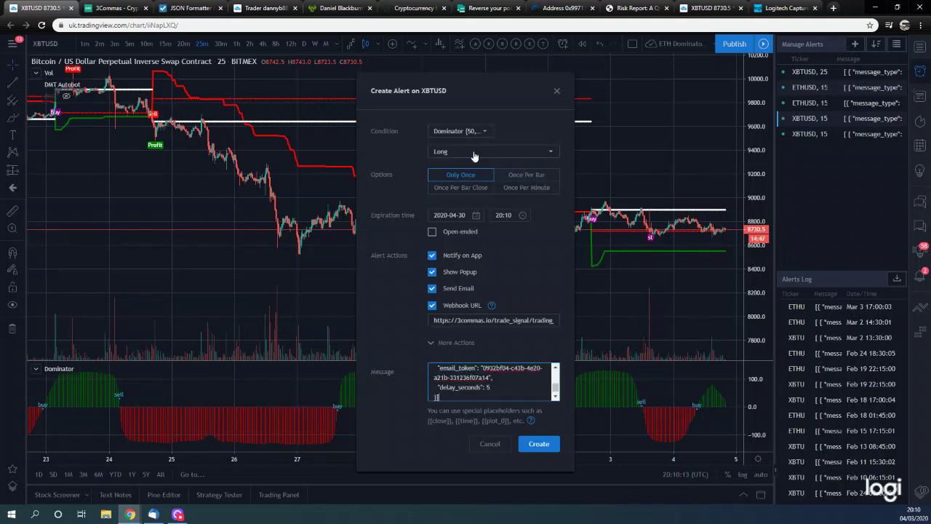
pyautogui.click(475, 154)
pyautogui.click(455, 167)
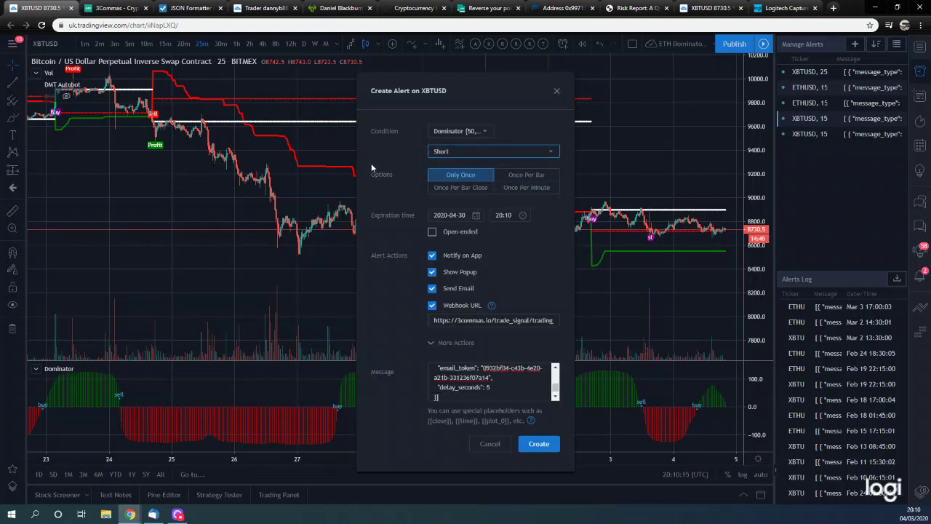
pyautogui.click(526, 175)
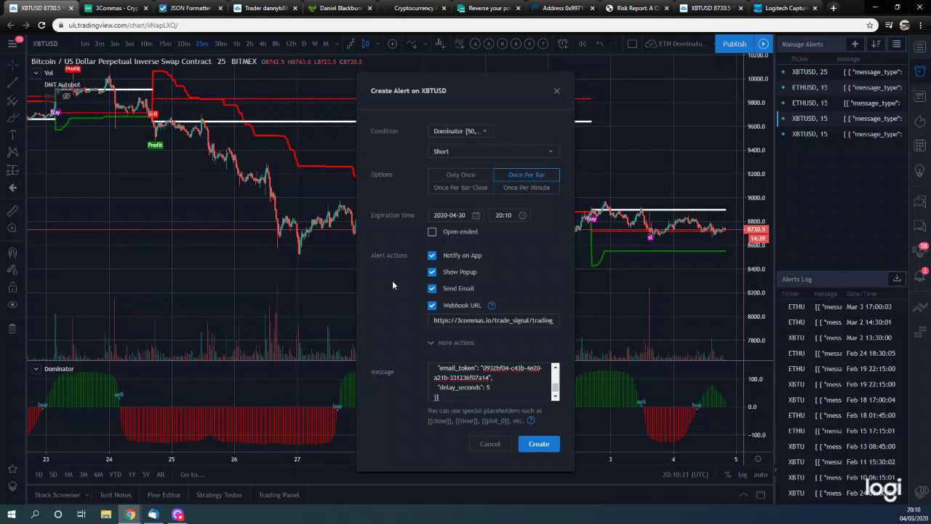
pyautogui.click(545, 446)
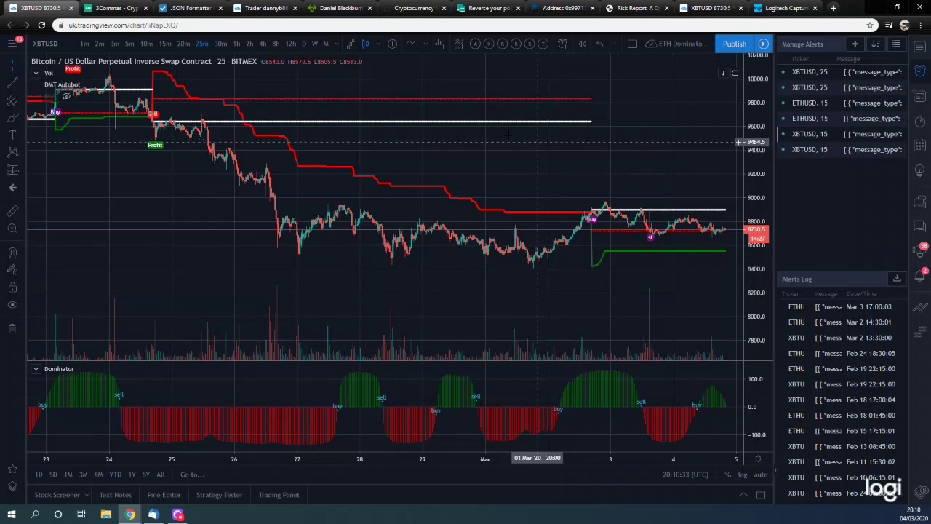
pyautogui.click(109, 8)
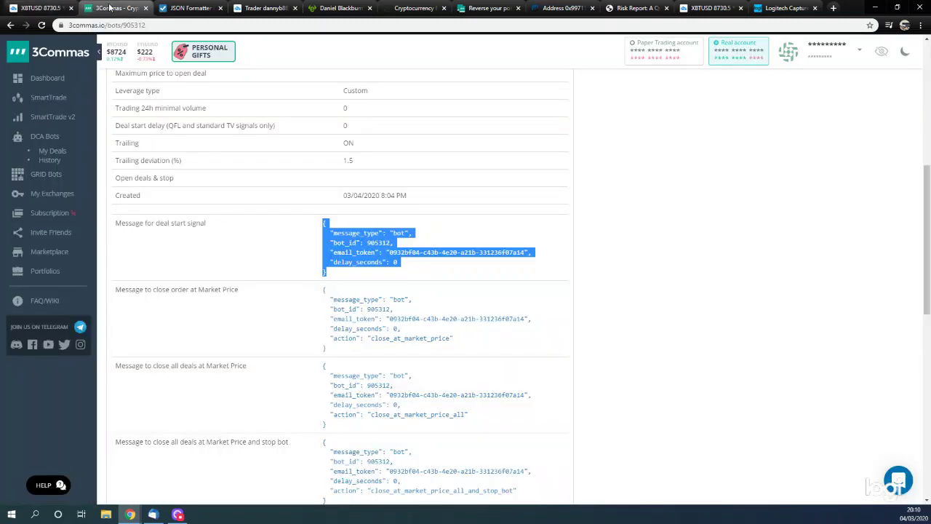
pyautogui.click(46, 6)
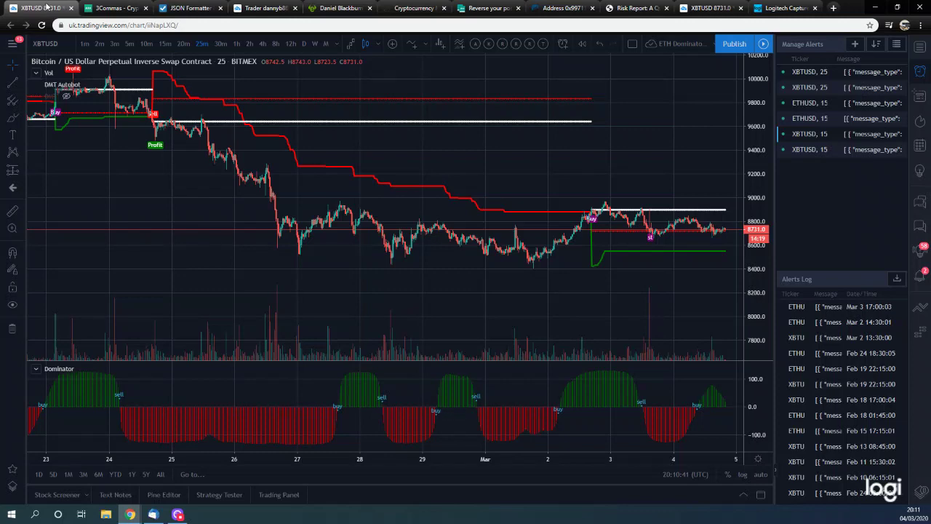
pyautogui.click(106, 8)
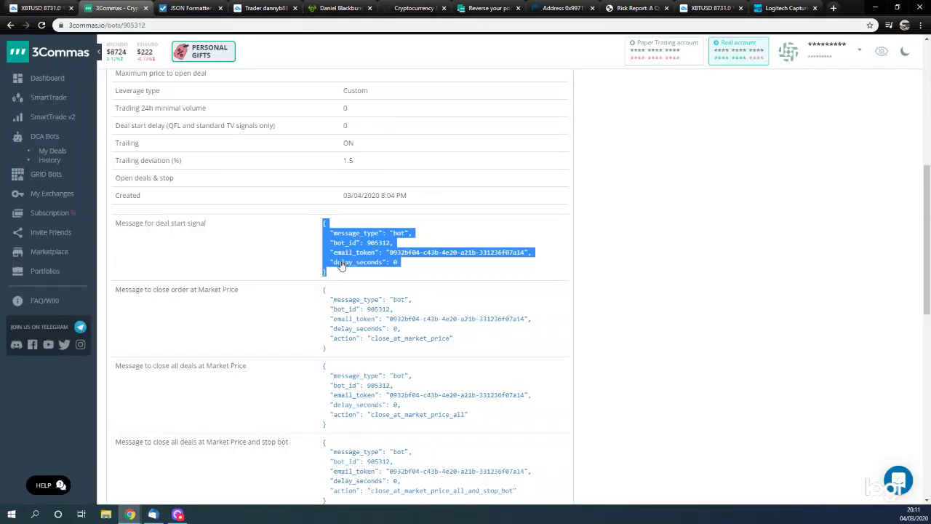
pyautogui.click(649, 270)
pyautogui.scroll(2, 650, 270)
pyautogui.click(45, 138)
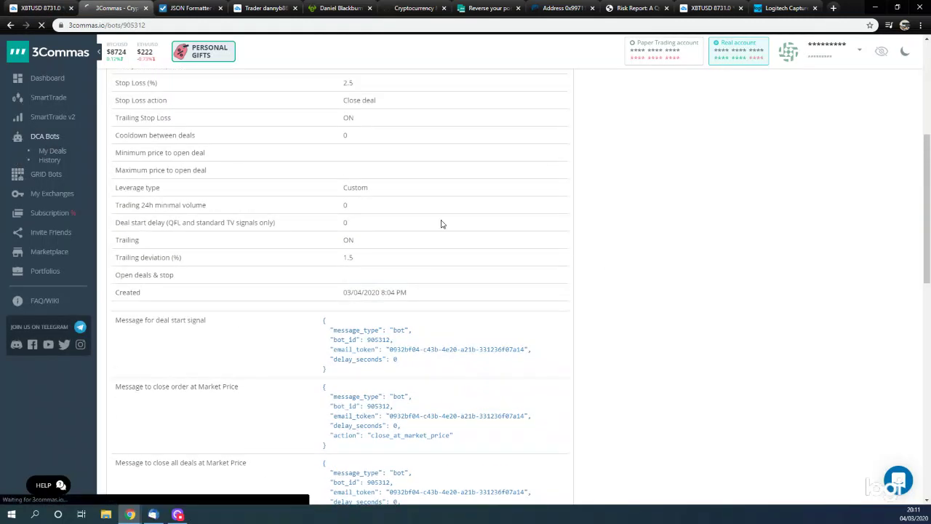
pyautogui.scroll(-3, 579, 303)
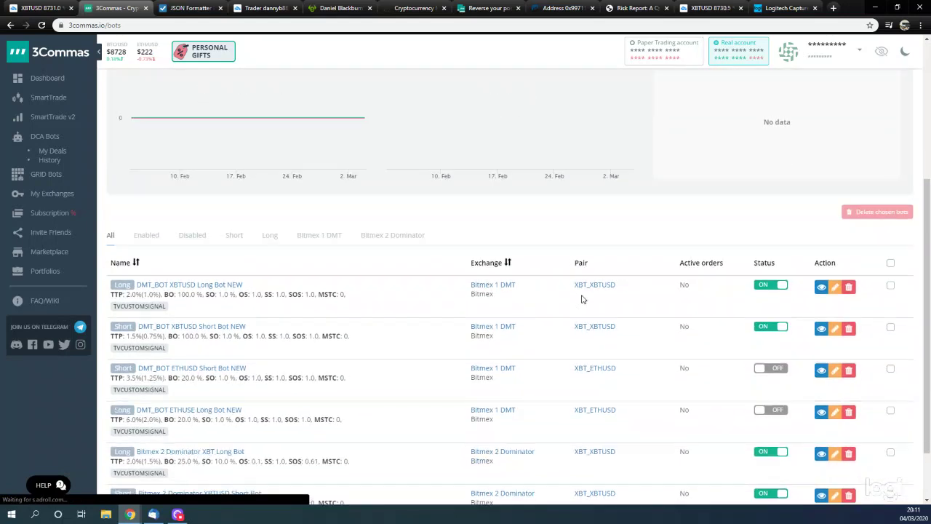
pyautogui.scroll(-1, 581, 299)
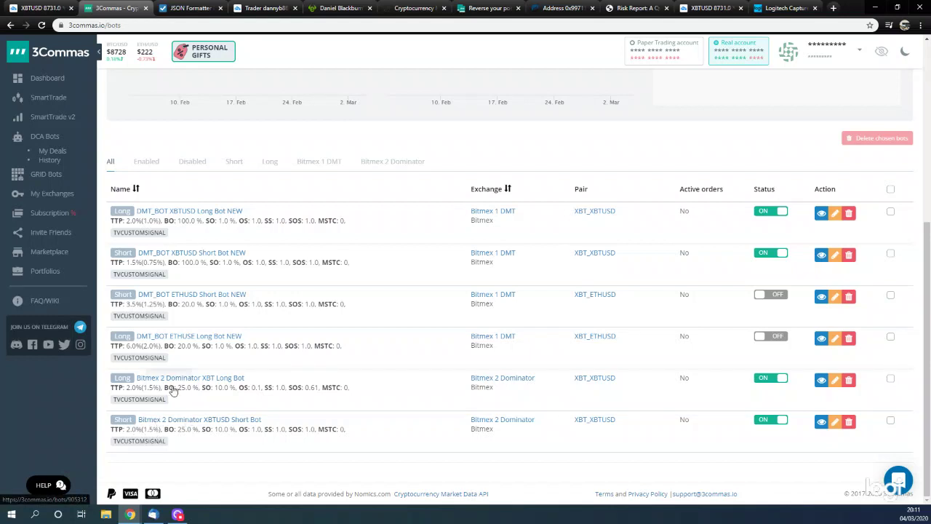
pyautogui.moveTo(175, 387); pyautogui.dragTo(186, 388)
pyautogui.click(189, 444)
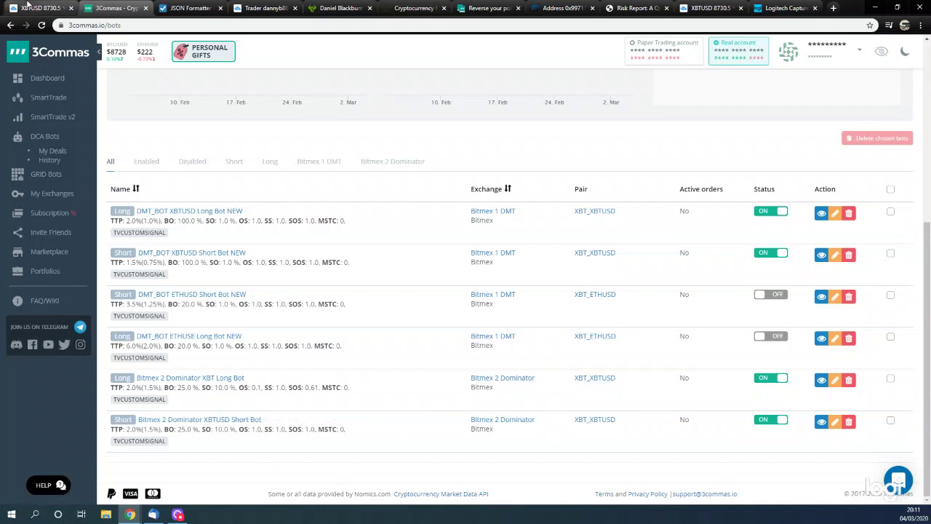
pyautogui.click(29, 11)
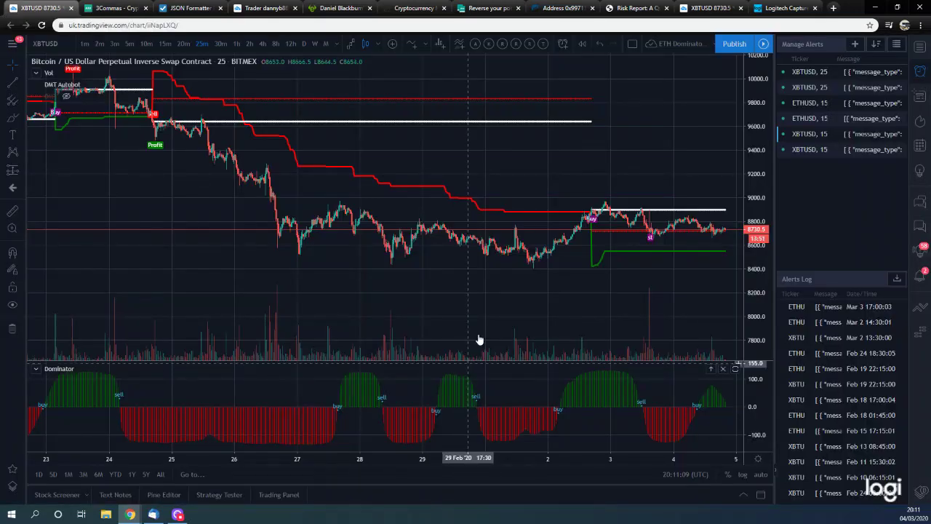
# - Show earlier XBTUSD history on 15-minute candles with the price scale stretched to 8000–9700
pyautogui.scroll(-2, 470, 338)
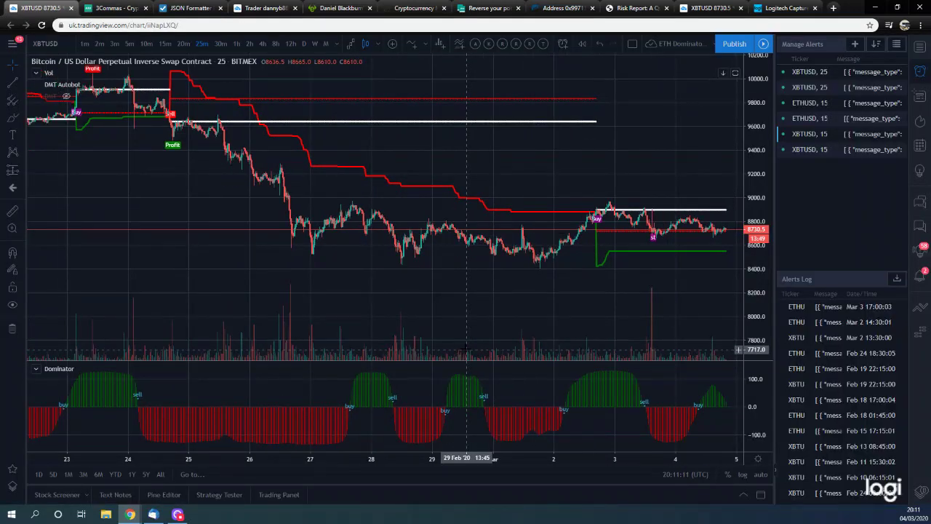
pyautogui.moveTo(453, 297); pyautogui.dragTo(361, 301)
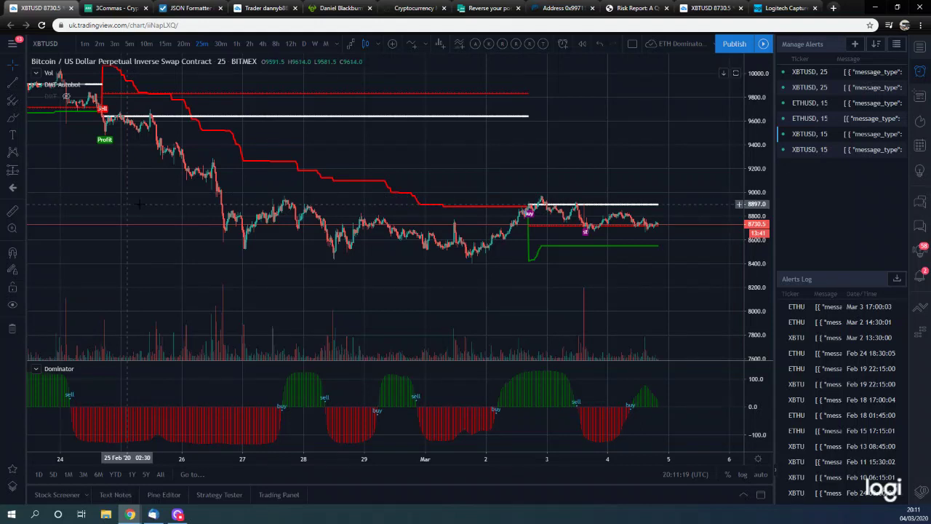
pyautogui.scroll(-1, 139, 209)
pyautogui.scroll(-1, 141, 209)
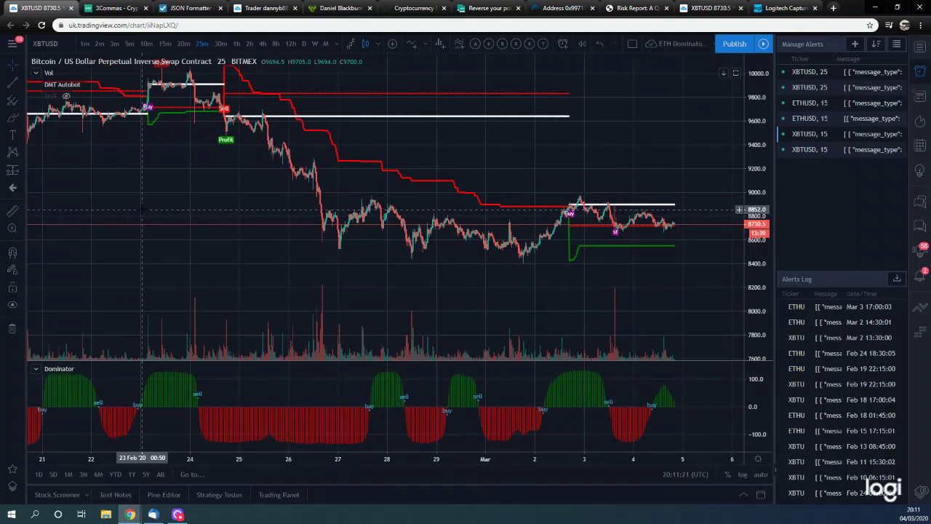
pyautogui.click(165, 45)
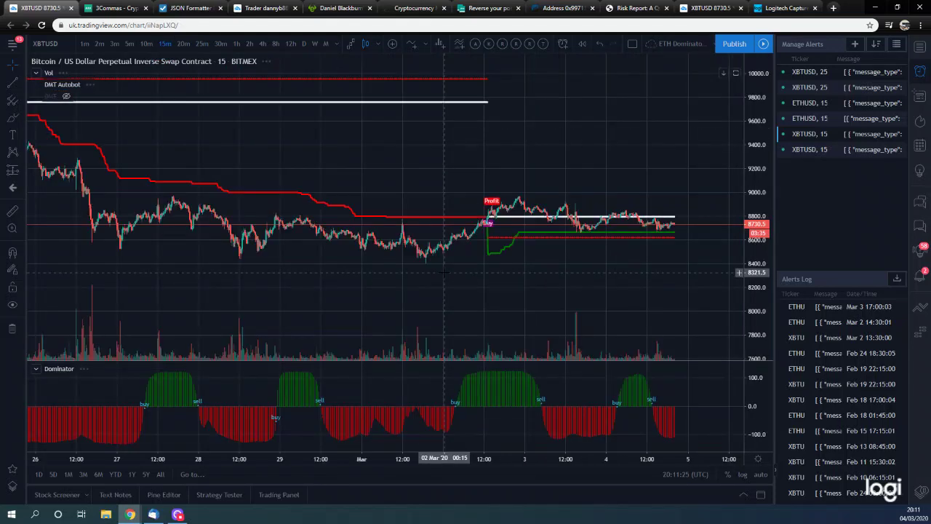
pyautogui.scroll(-4, 470, 276)
pyautogui.scroll(-3, 470, 277)
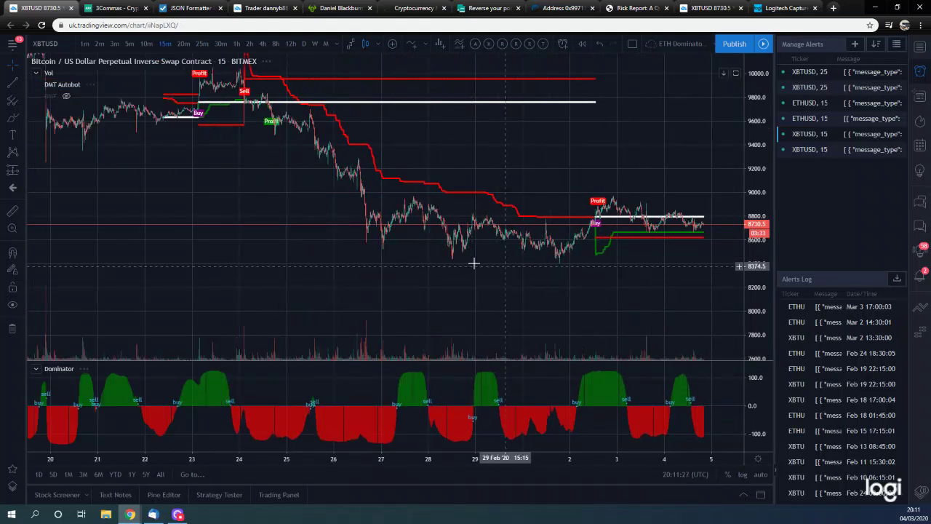
pyautogui.moveTo(764, 296); pyautogui.dragTo(764, 262)
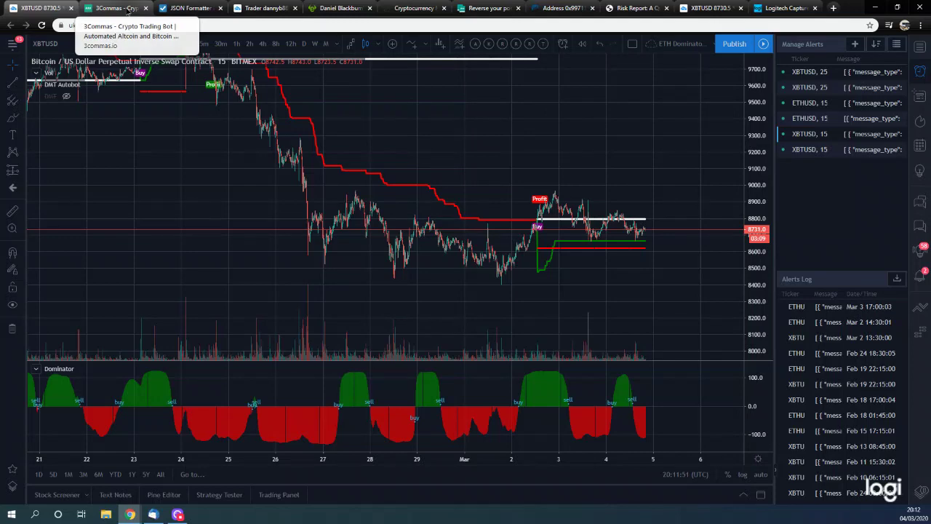
pyautogui.click(128, 10)
pyautogui.scroll(5, 263, 134)
pyautogui.scroll(-4, 260, 141)
pyautogui.scroll(2, 261, 160)
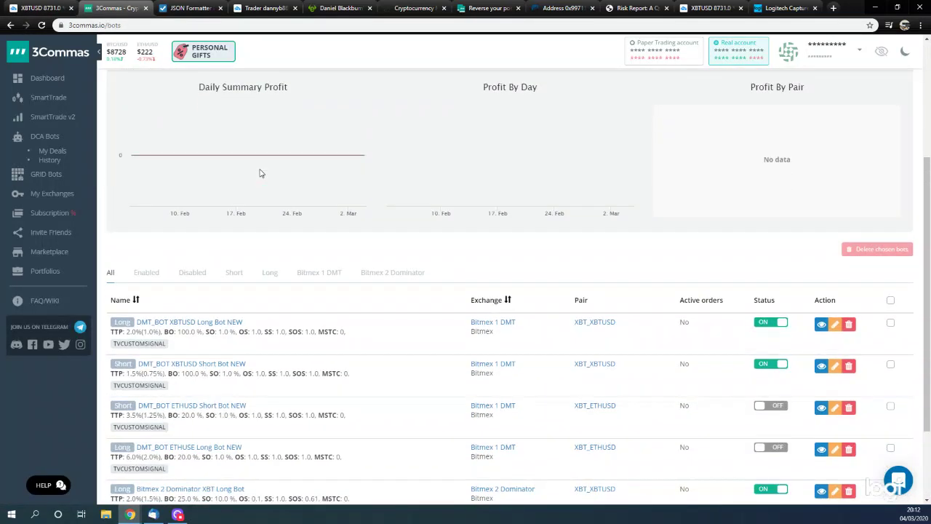
pyautogui.scroll(-2, 260, 173)
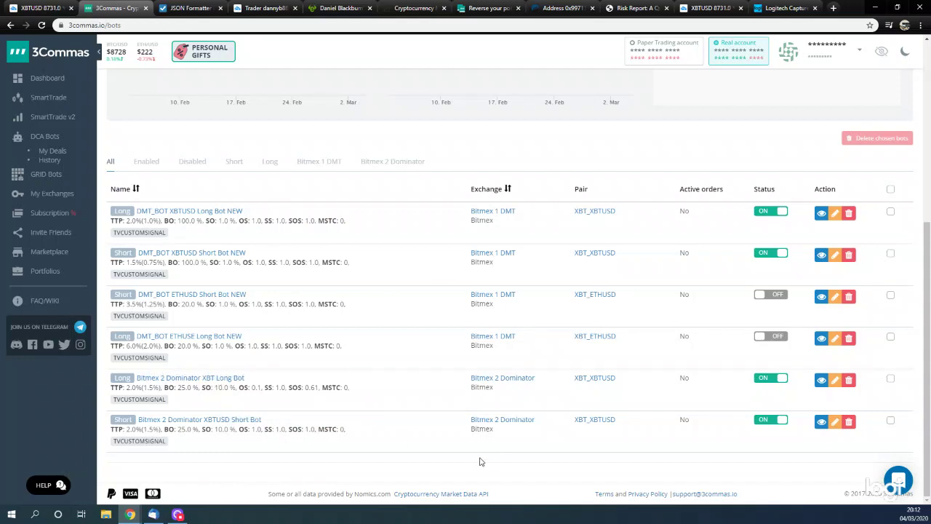
pyautogui.click(71, 9)
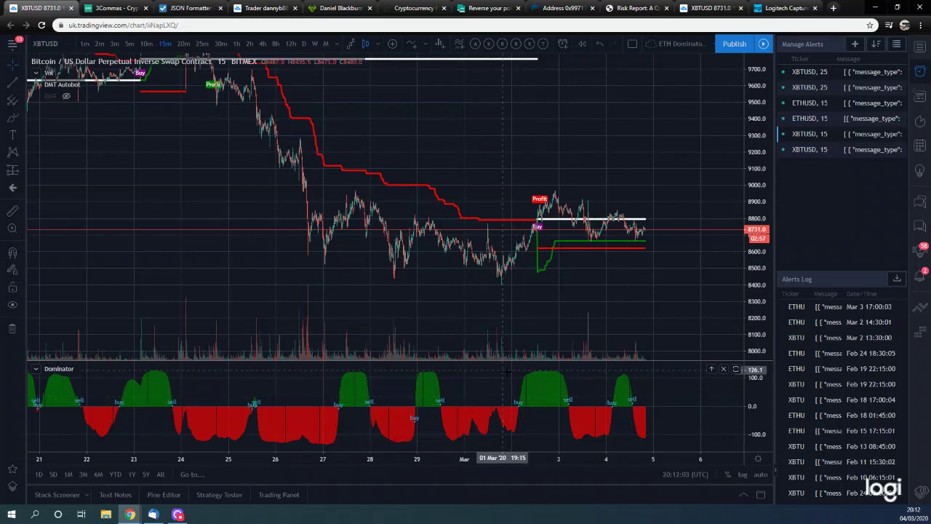
pyautogui.scroll(5, 507, 371)
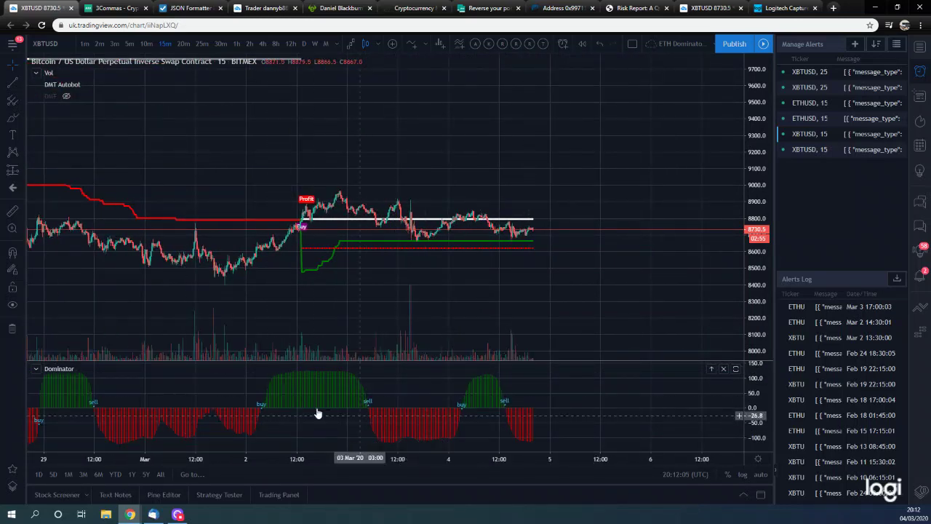
pyautogui.moveTo(316, 414); pyautogui.dragTo(417, 412)
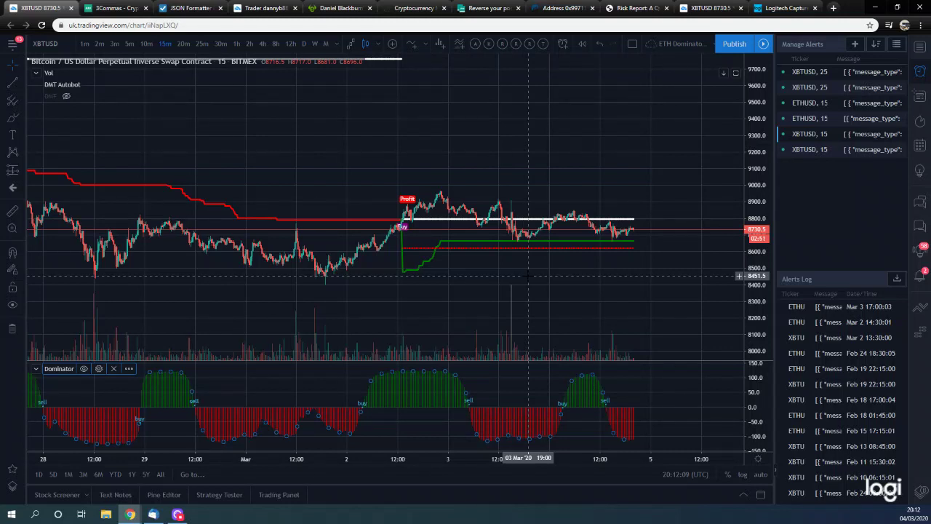
pyautogui.click(345, 157)
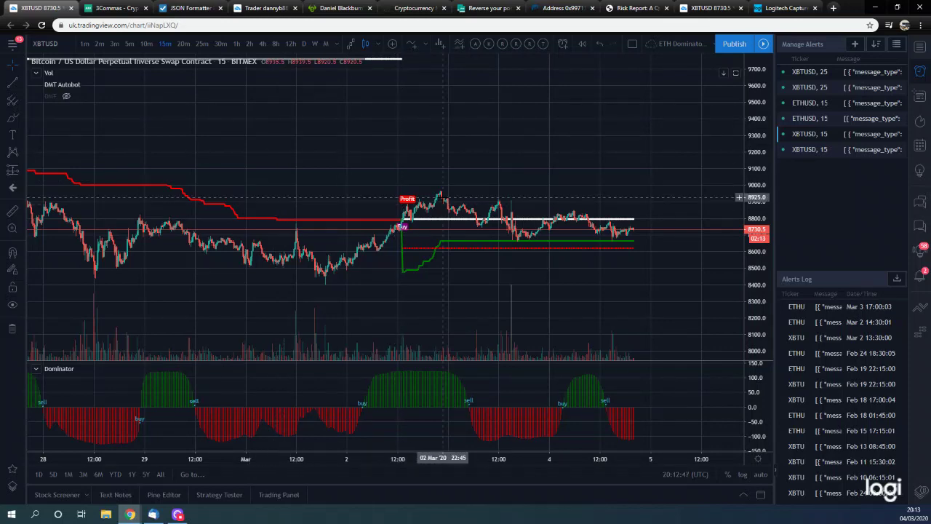
pyautogui.scroll(-4, 559, 101)
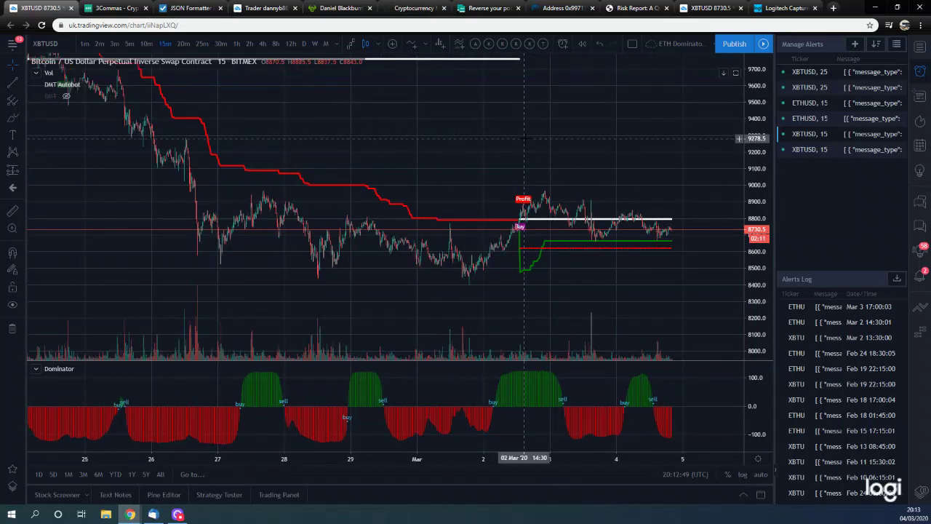
pyautogui.scroll(3, 520, 144)
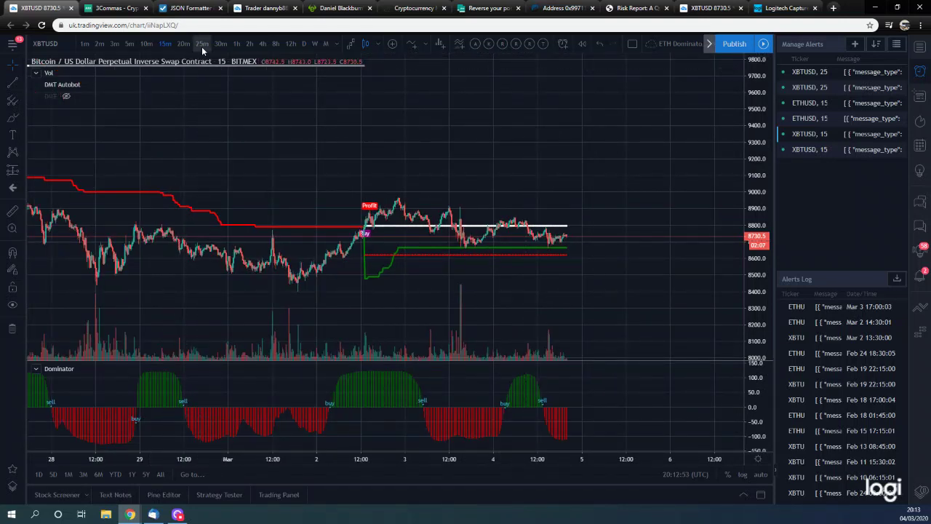
pyautogui.click(166, 44)
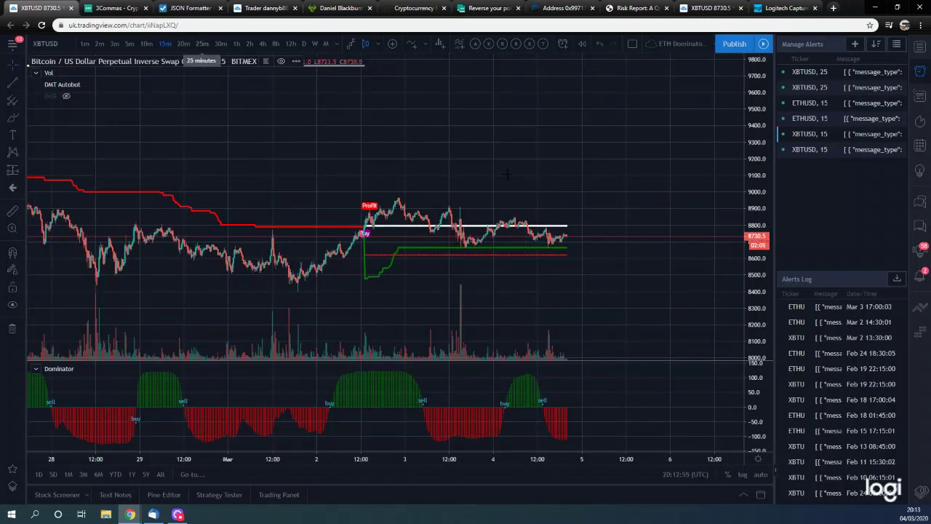
pyautogui.scroll(-1, 628, 205)
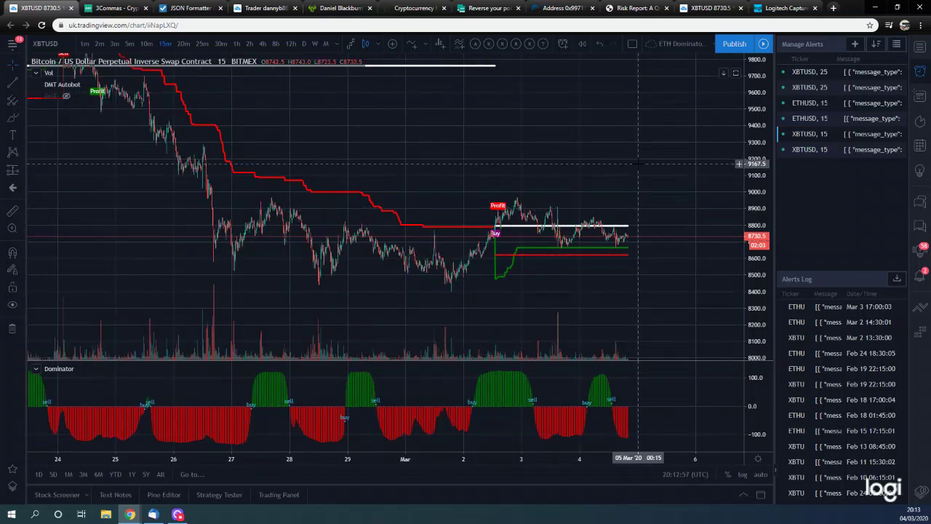